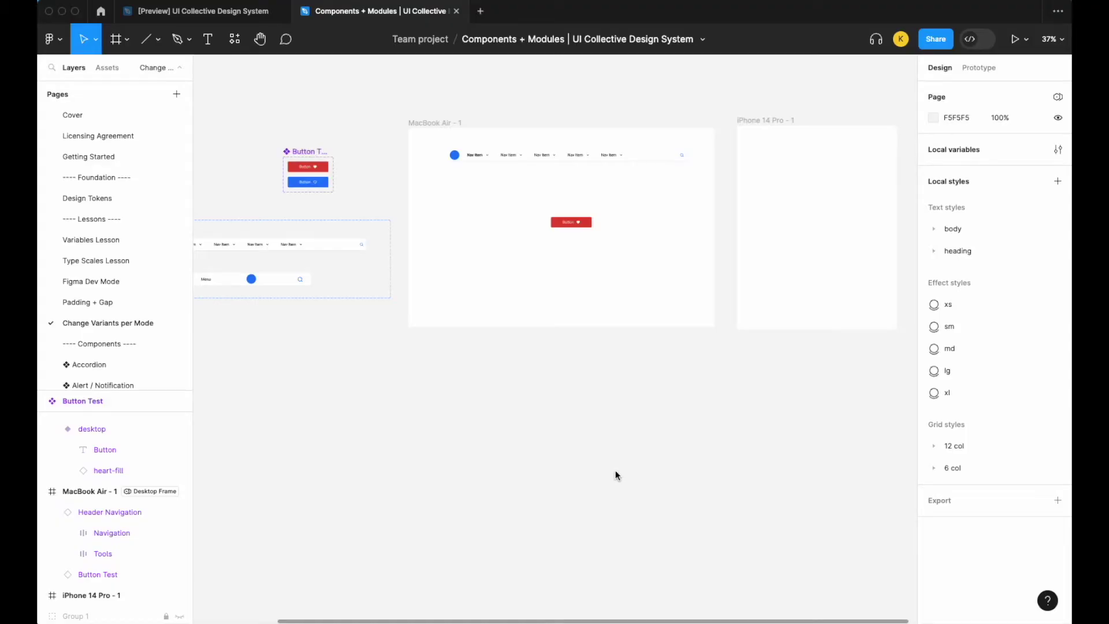
Examine the Button Test and Header Navigation component variants and their instances in the MacBook Air frame.
scroll(615, 470, "down", 2)
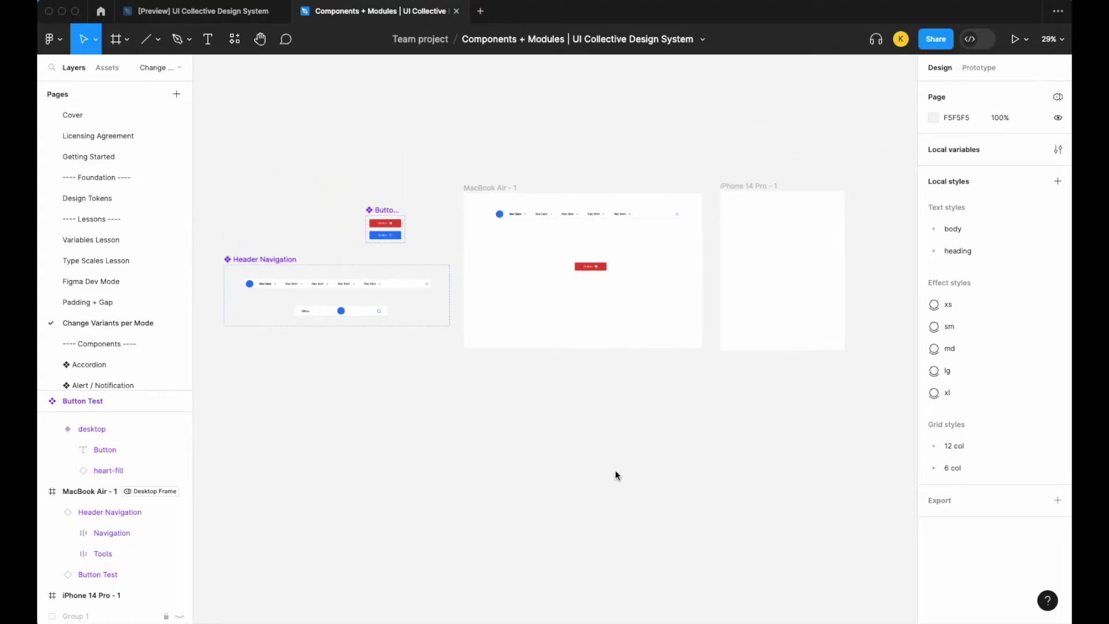
scroll(606, 249, "up", 3)
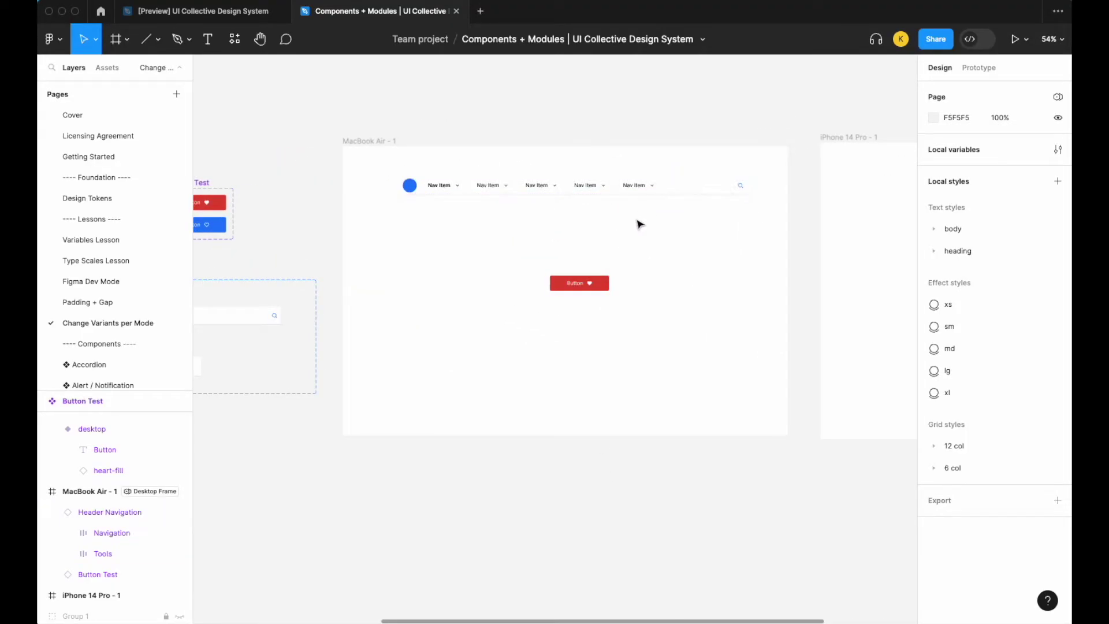
scroll(676, 214, "down", 2)
scroll(676, 215, "left", 1)
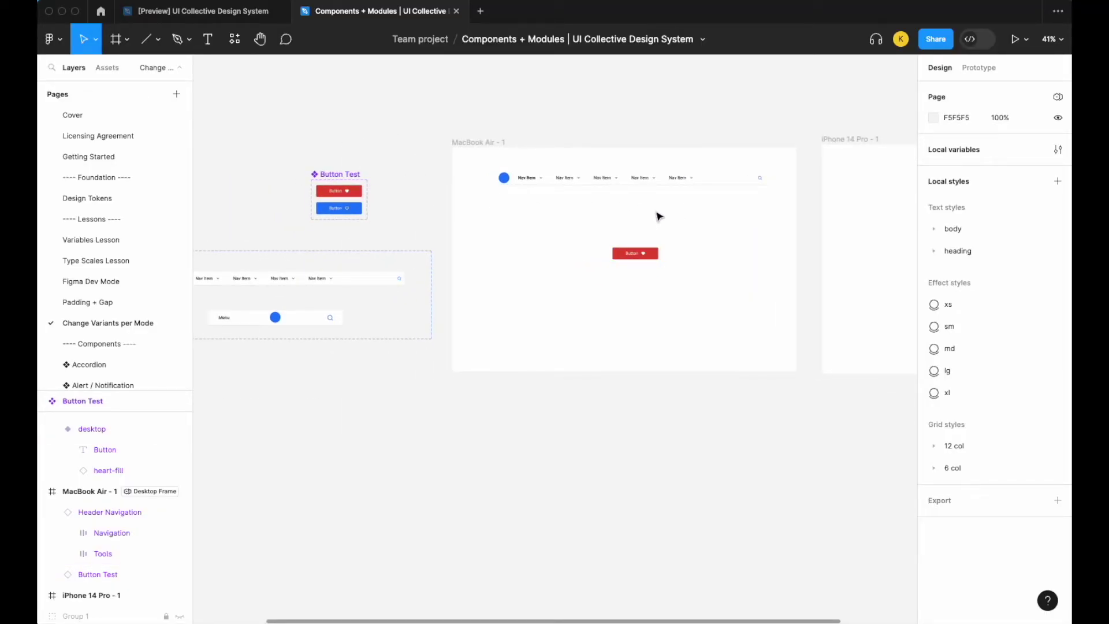
scroll(658, 217, "left", 2)
scroll(659, 216, "down", 1)
left_click(444, 162)
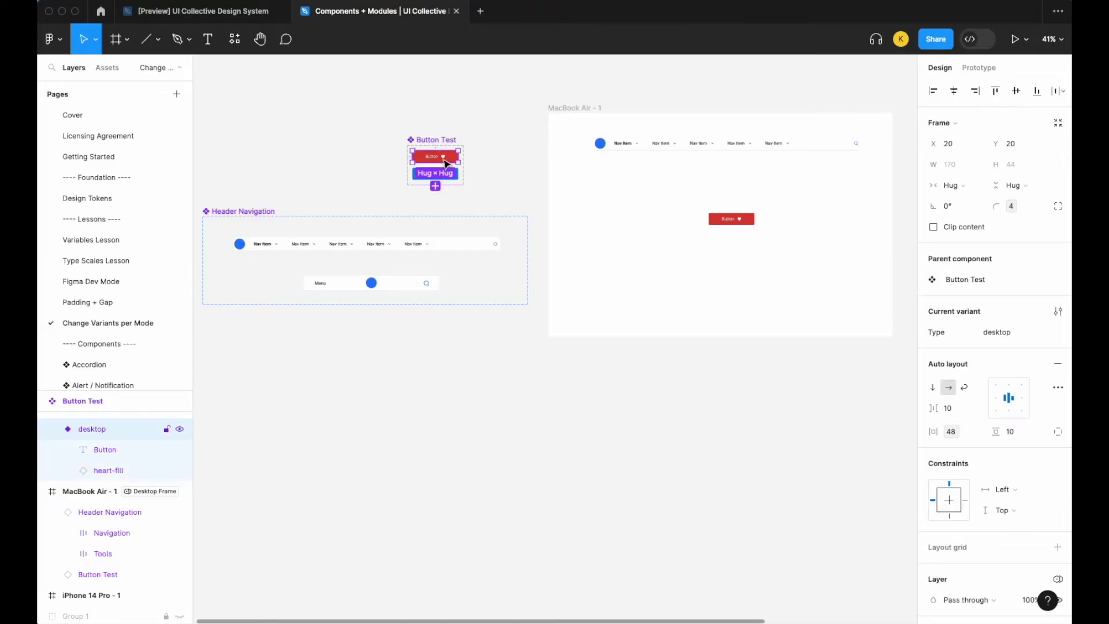
left_click(435, 186)
left_click(586, 361)
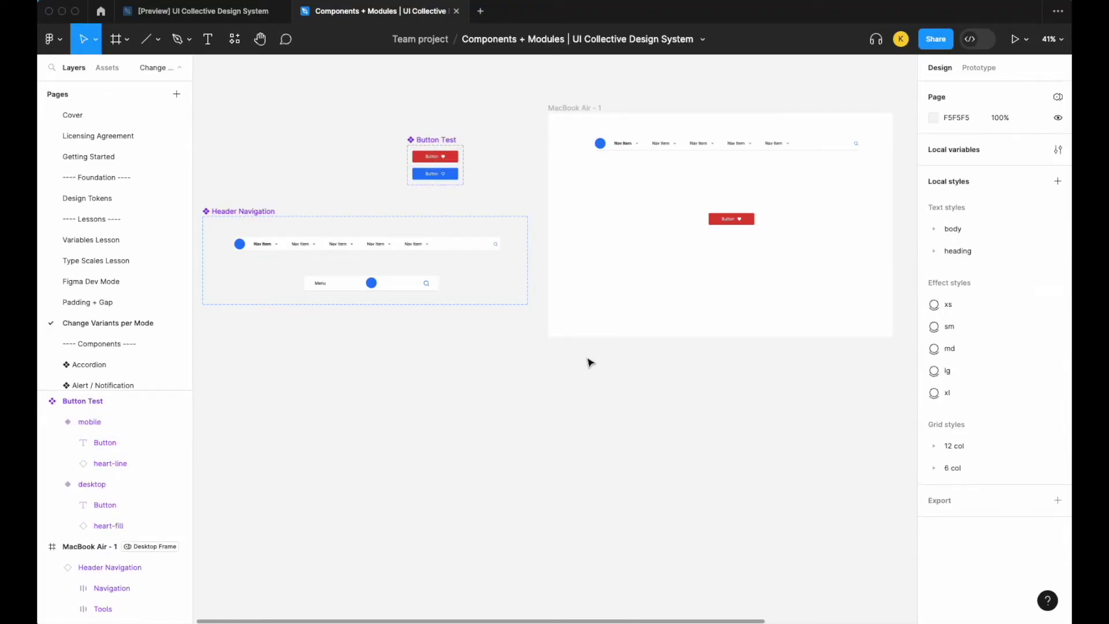
scroll(586, 361, "down", 2)
scroll(601, 336, "right", 3)
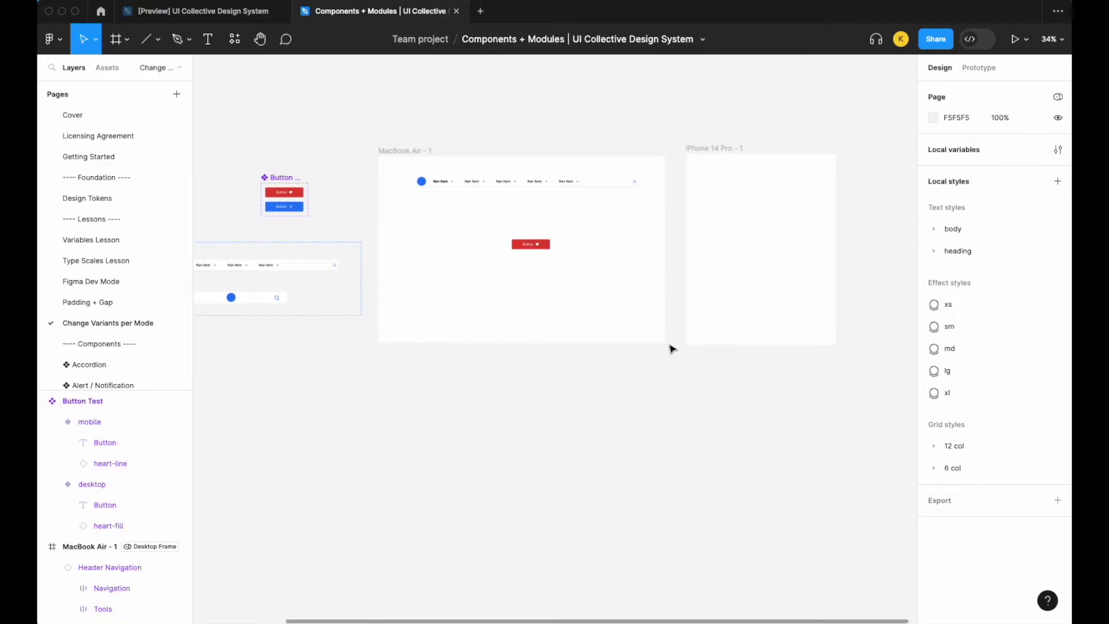
left_click_drag(677, 347, 440, 161)
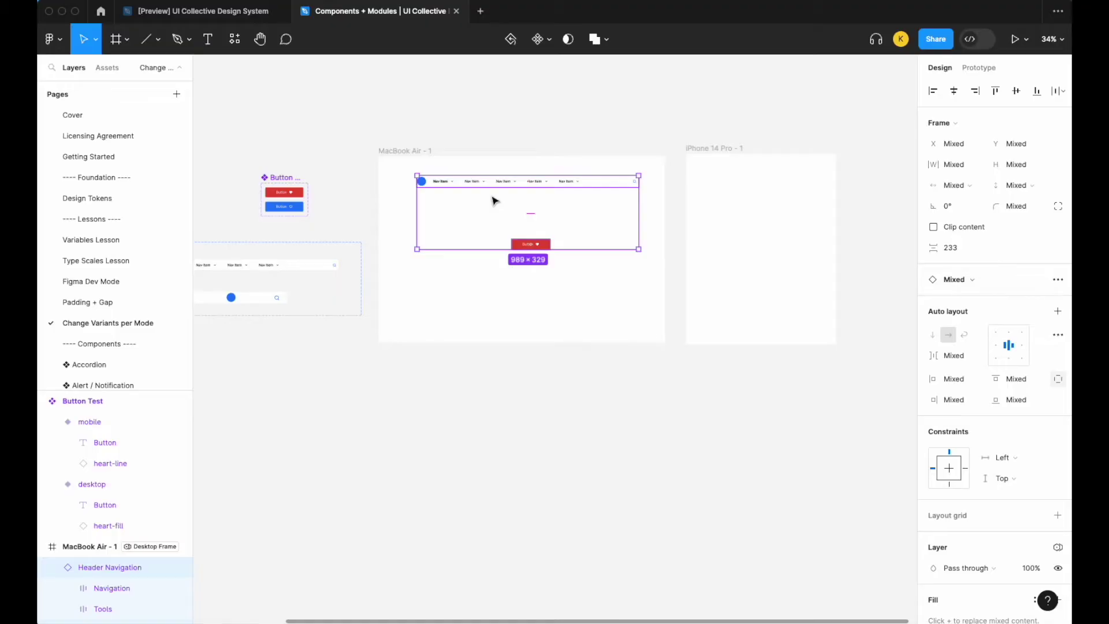
scroll(492, 200, "left", 3)
scroll(676, 245, "right", 3)
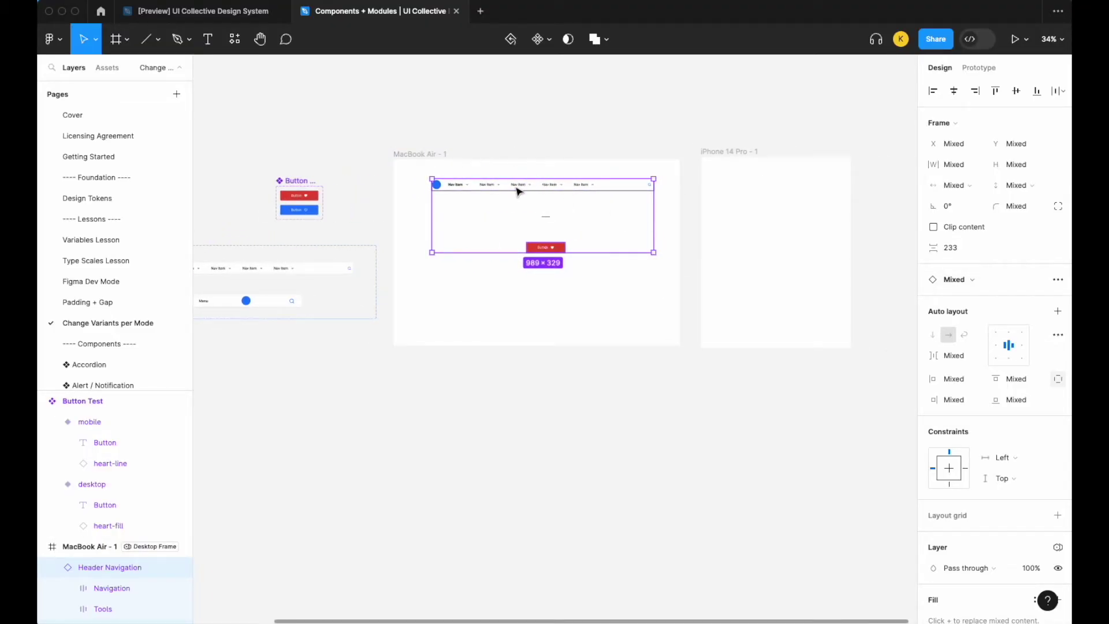
Move the header navigation and button instances from the MacBook Air frame into the iPhone 14 Pro frame.
left_click_drag(514, 190, 760, 200)
left_click_drag(831, 249, 774, 249)
left_click(814, 162)
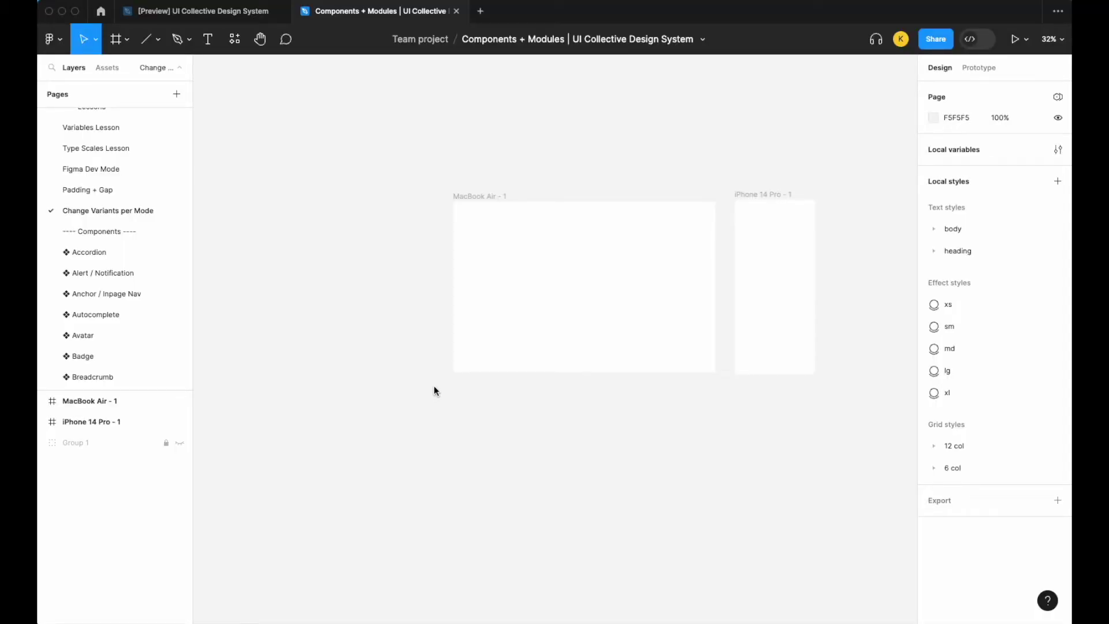
View the Button component page, and return to the Change Variants per Mode page.
scroll(103, 326, "down", 3)
left_click(103, 327)
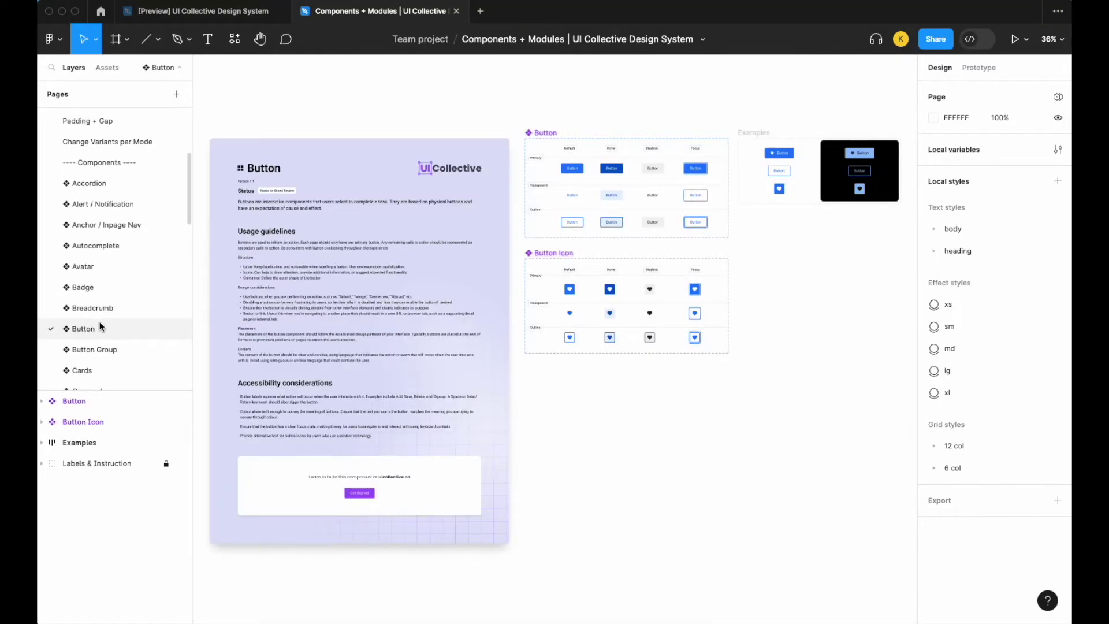
scroll(173, 266, "up", 2)
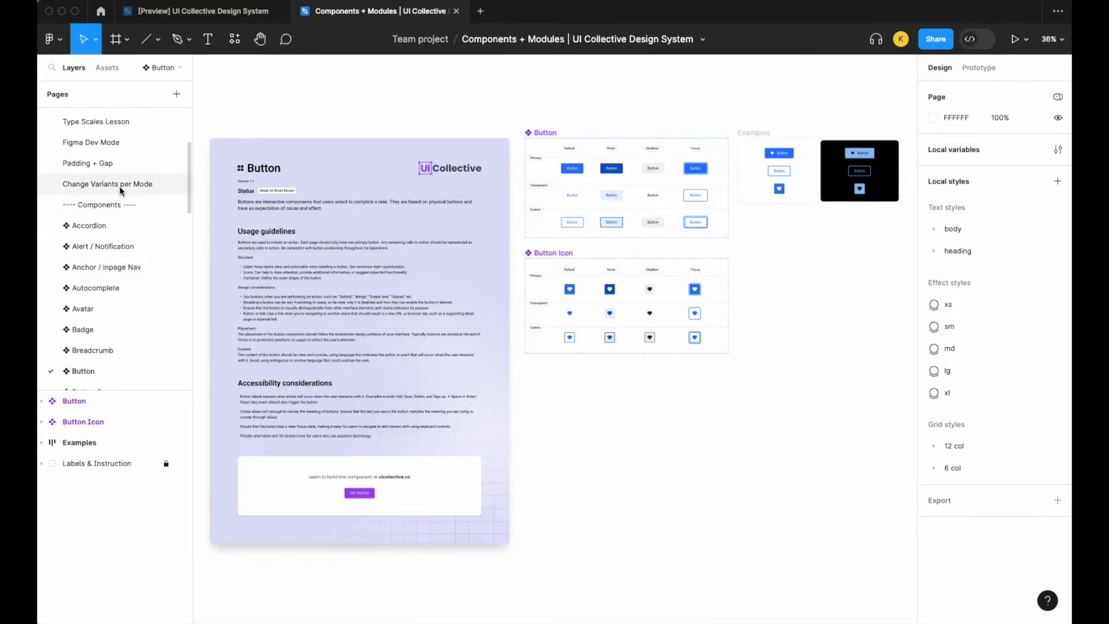
left_click(164, 190)
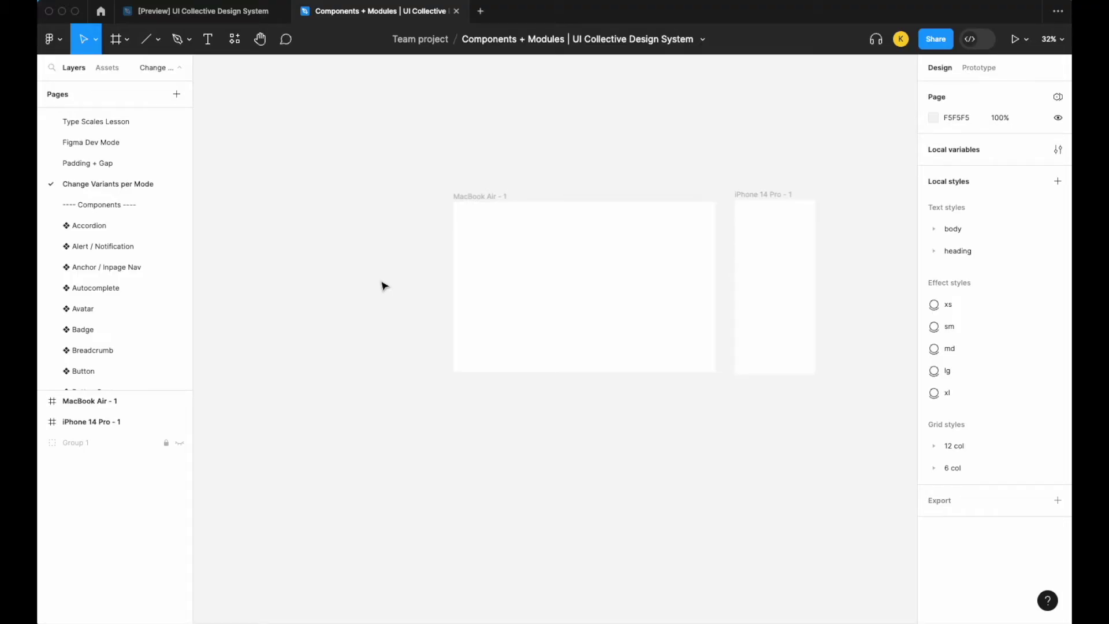
Add a text box about 220 × 71 reading "Button" on the empty canvas beside the MacBook Air frame.
scroll(306, 317, "up", 5)
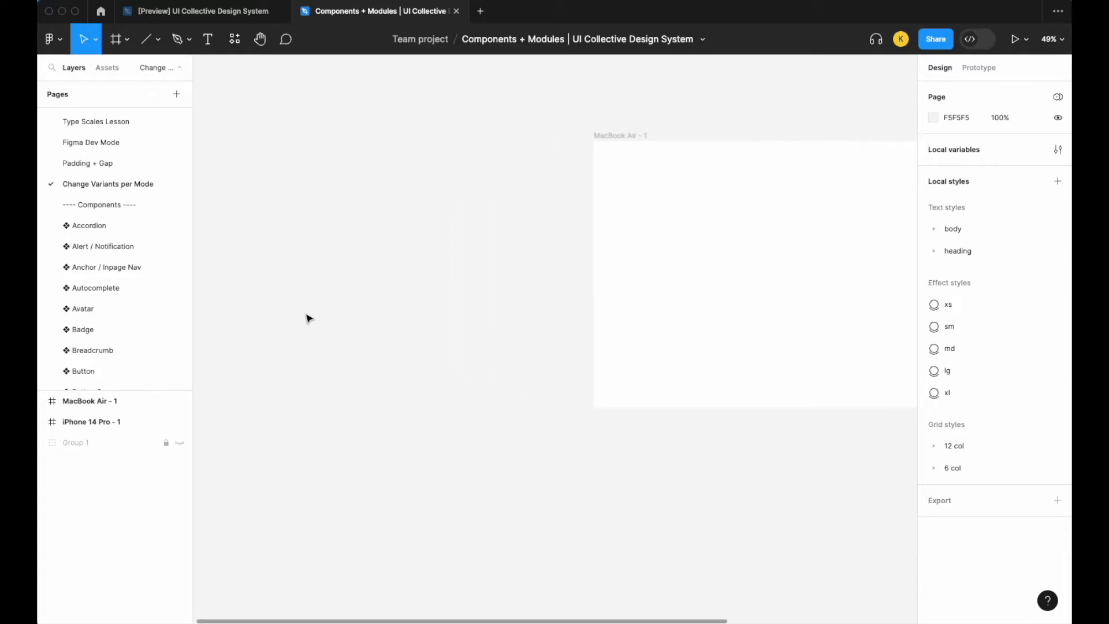
left_click(209, 46)
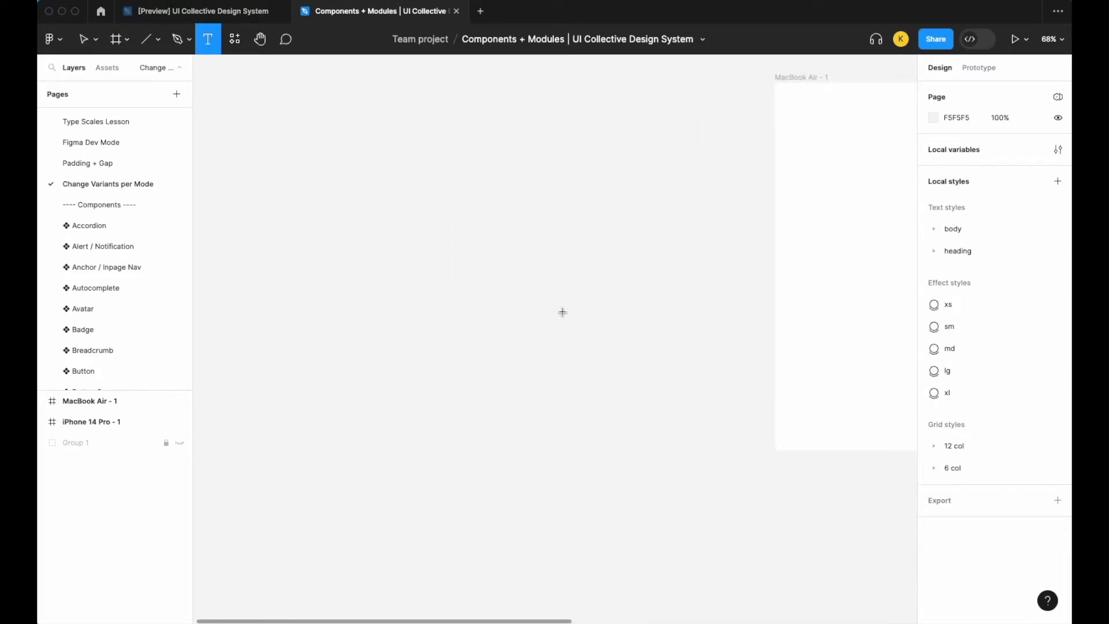
left_click_drag(563, 312, 653, 339)
scroll(654, 339, "up", 3)
type("Button")
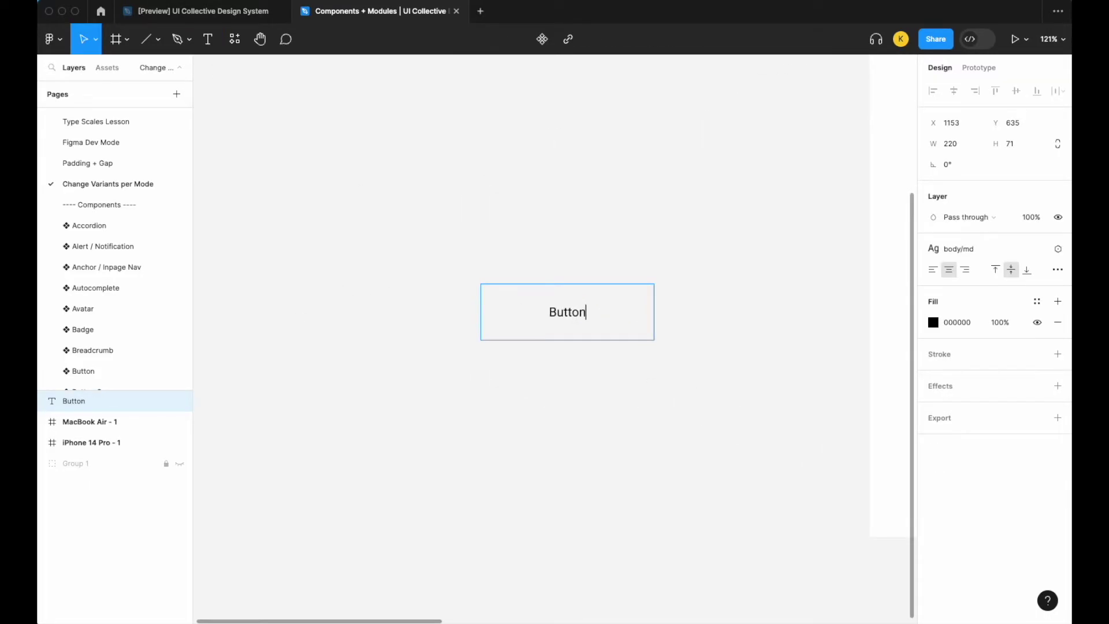
mouse_move(1034, 251)
left_click(1034, 252)
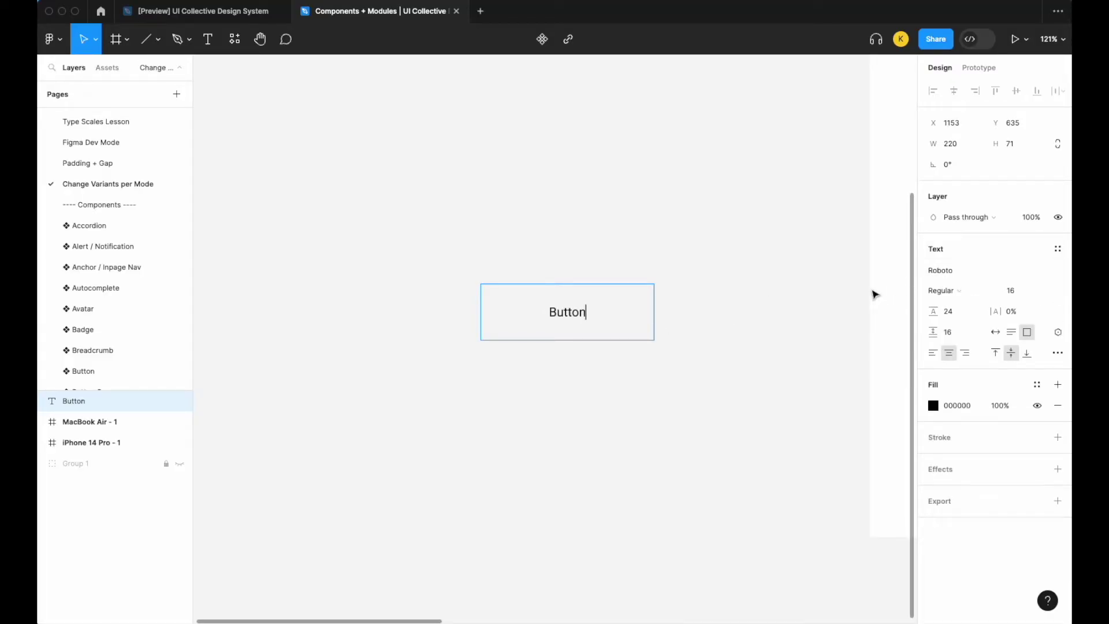
key("super+z")
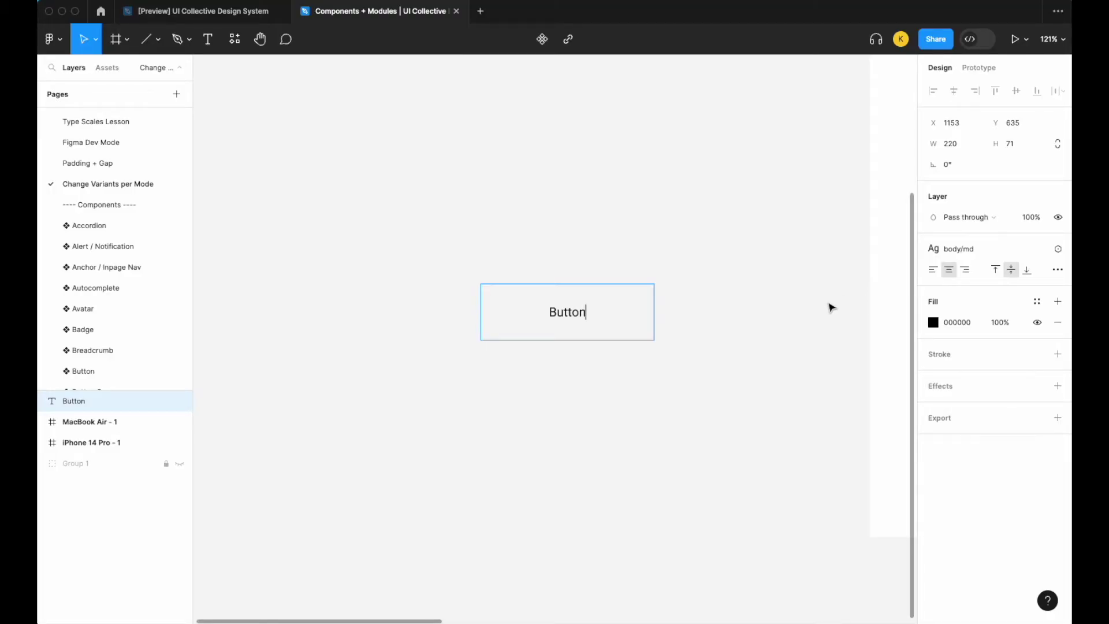
Wrap the Button text in an auto layout frame and bind its horizontal padding to the 48 spacing variable.
key("Escape")
scroll(577, 322, "up", 3)
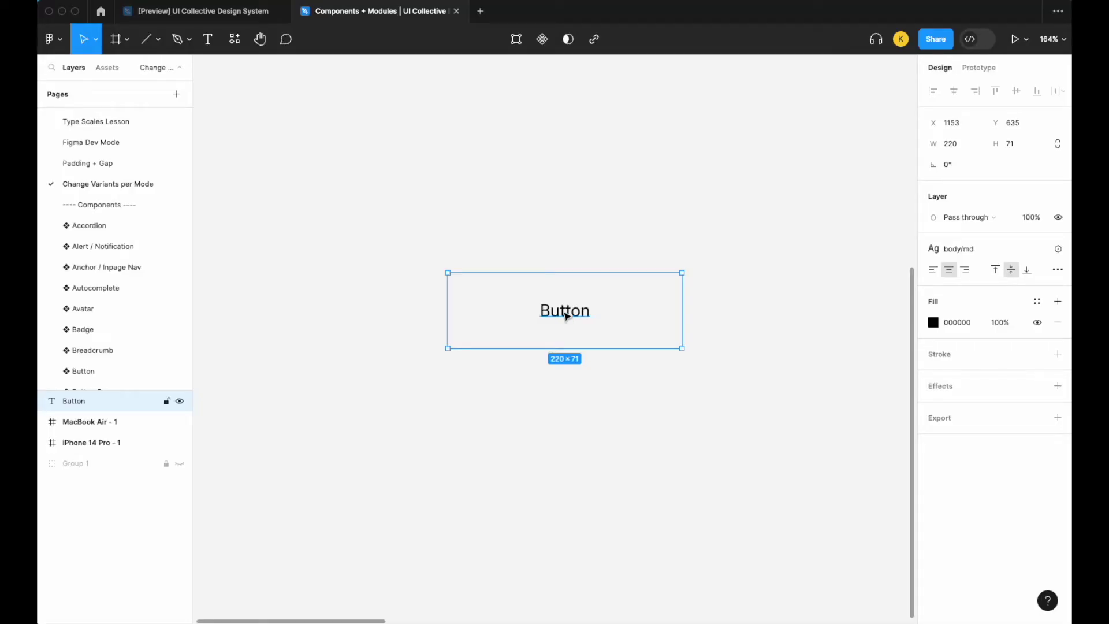
key("shift+a")
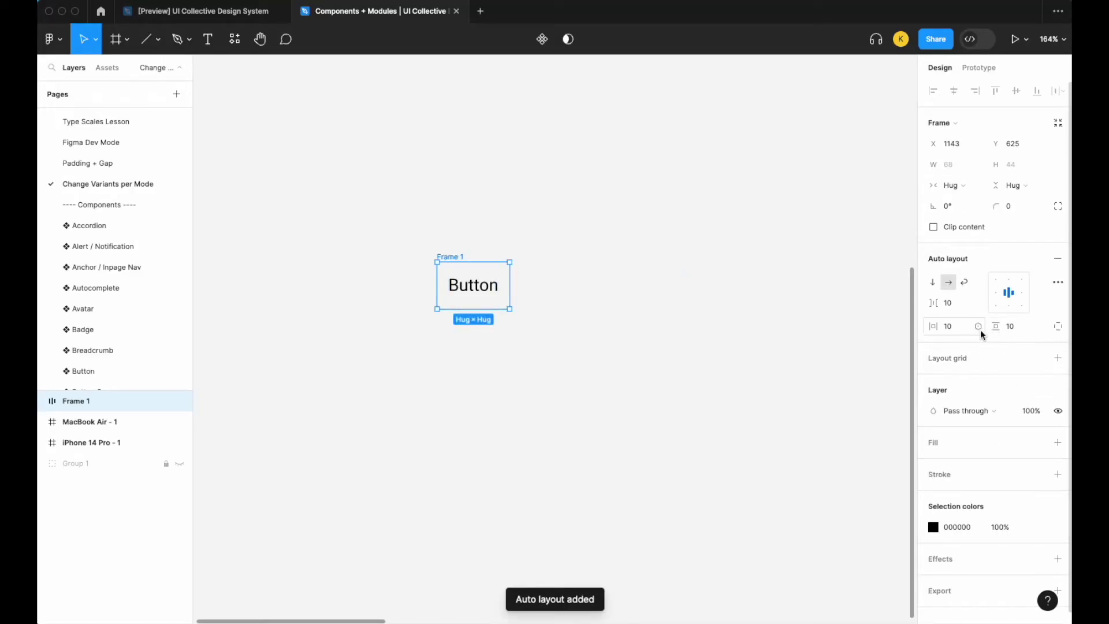
left_click(979, 327)
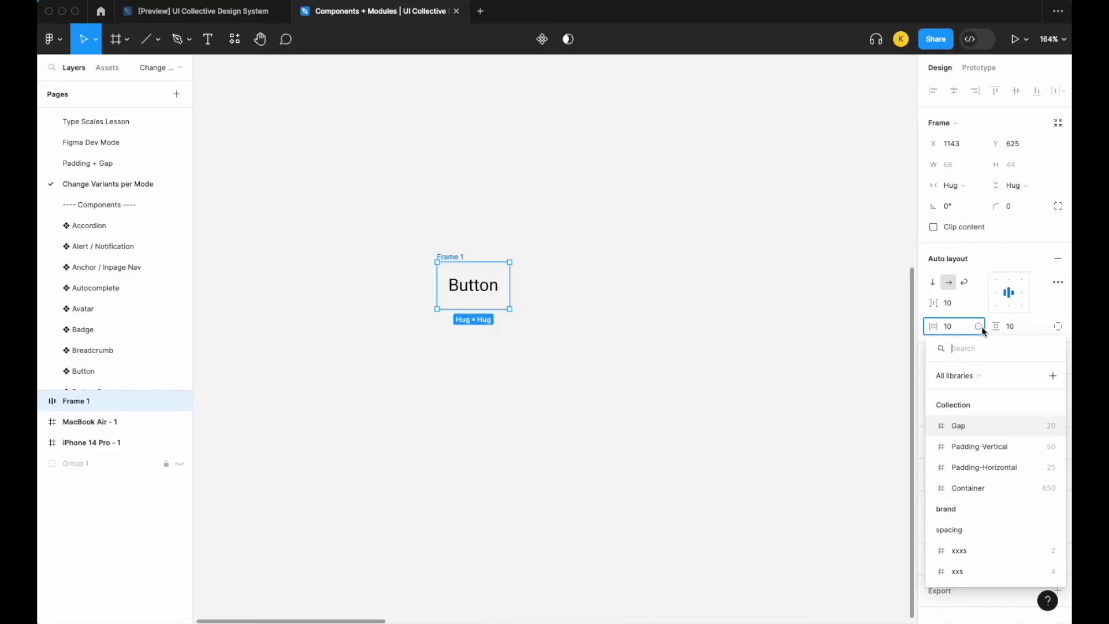
scroll(1016, 529, "down", 5)
left_click(1014, 527)
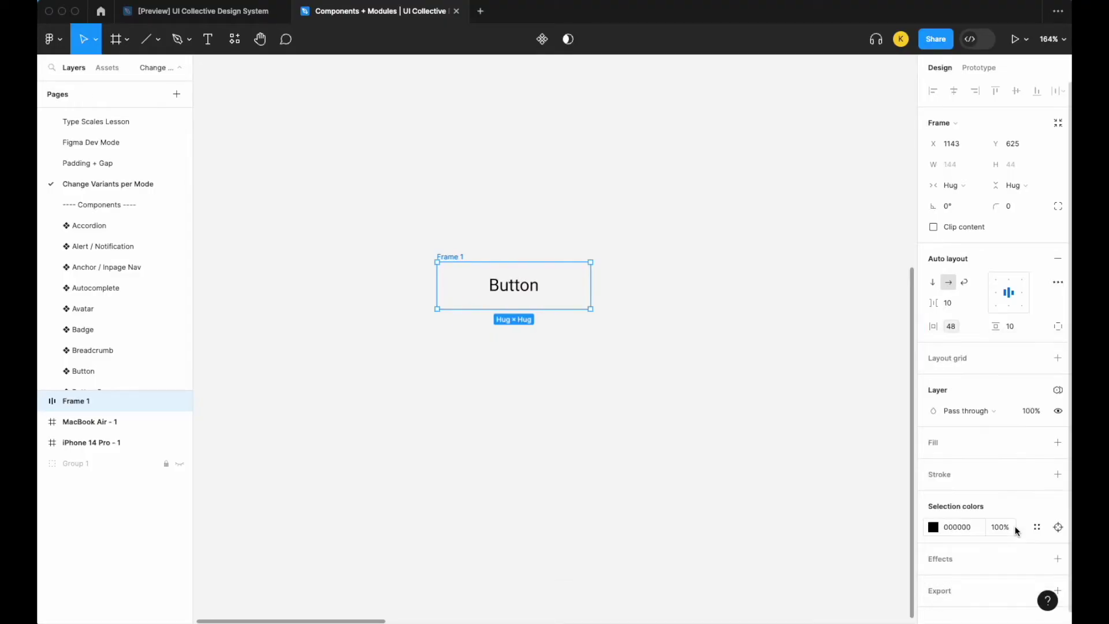
Add a fill to the button frame using the color/red library variable.
scroll(691, 402, "up", 5)
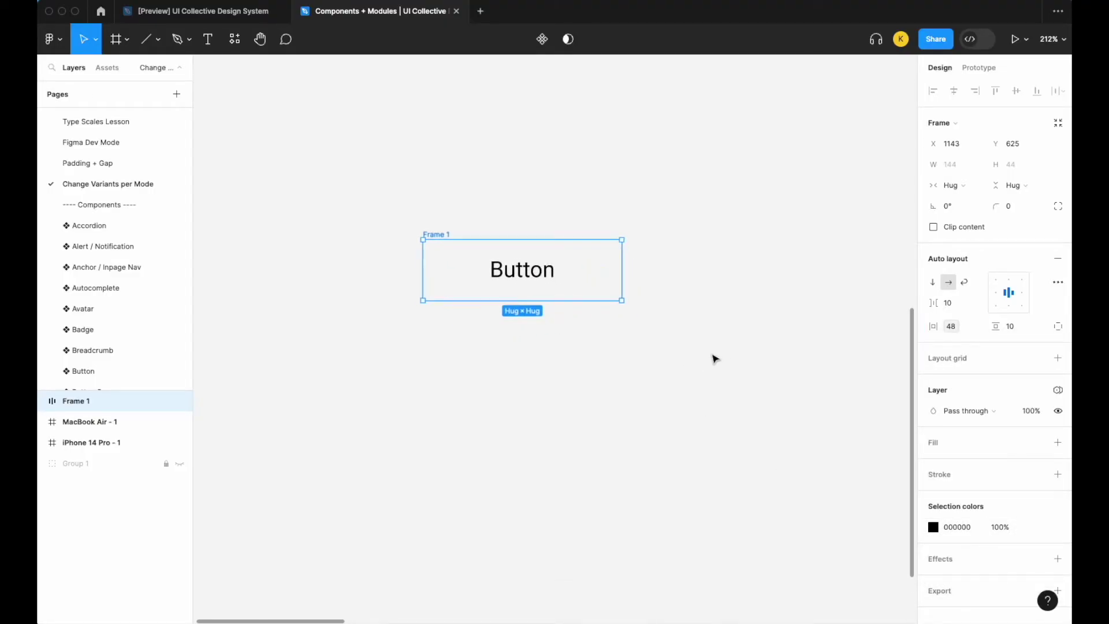
scroll(719, 355, "left", 3)
scroll(719, 355, "up", 1)
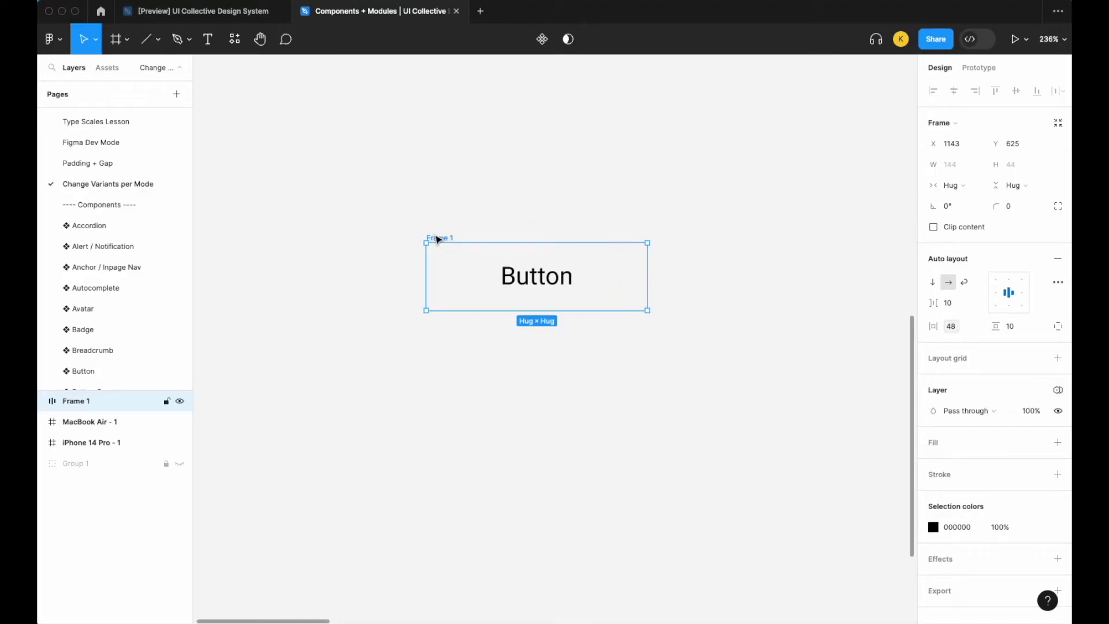
left_click(1058, 442)
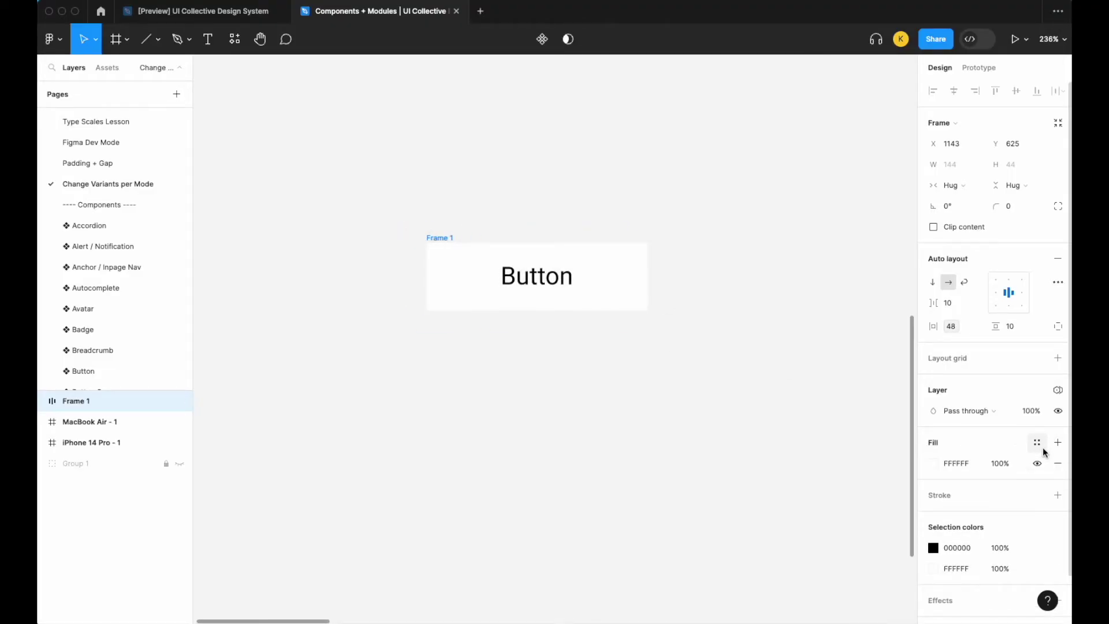
left_click(1036, 442)
left_click(820, 517)
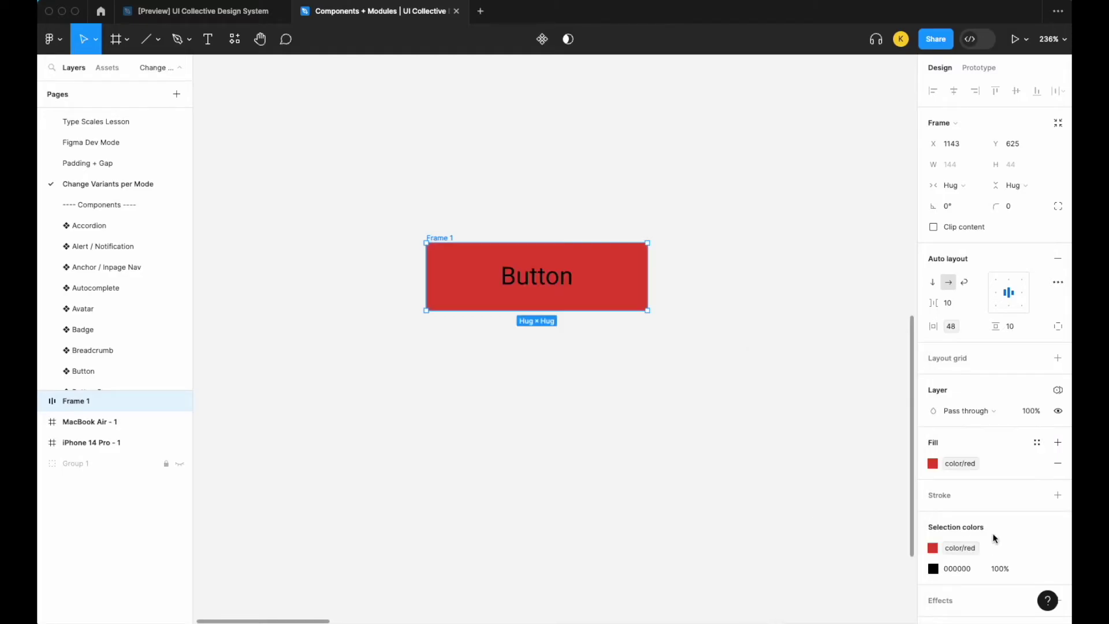
scroll(668, 252, "up", 3)
left_click(668, 253)
Bind the button frame's corner radius to the sm radius variable with value 4.
scroll(668, 252, "up", 2)
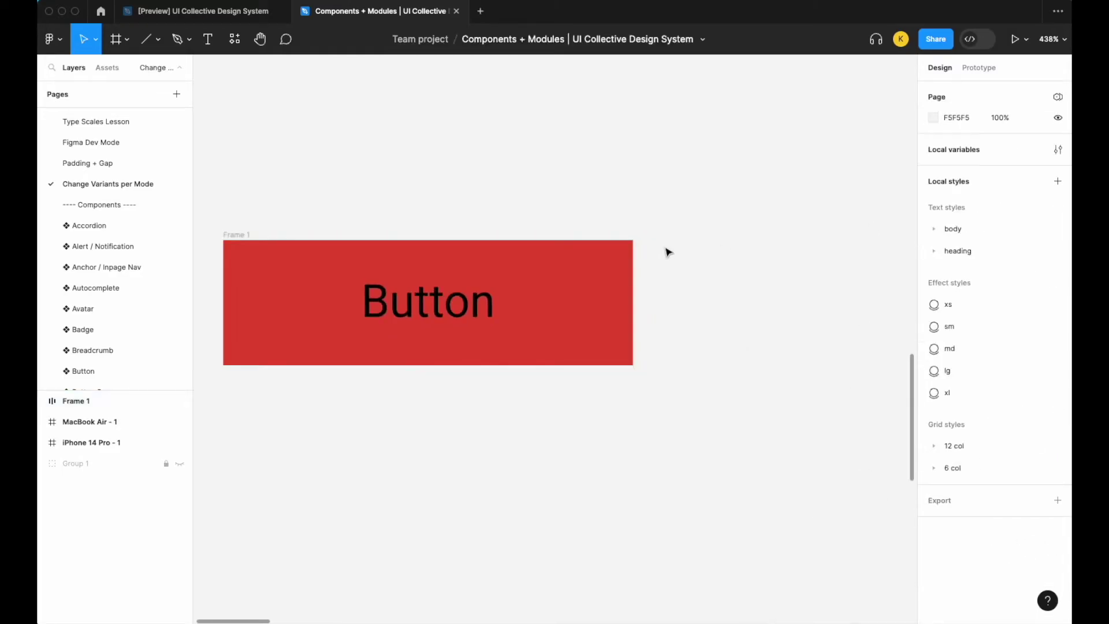
left_click(314, 236)
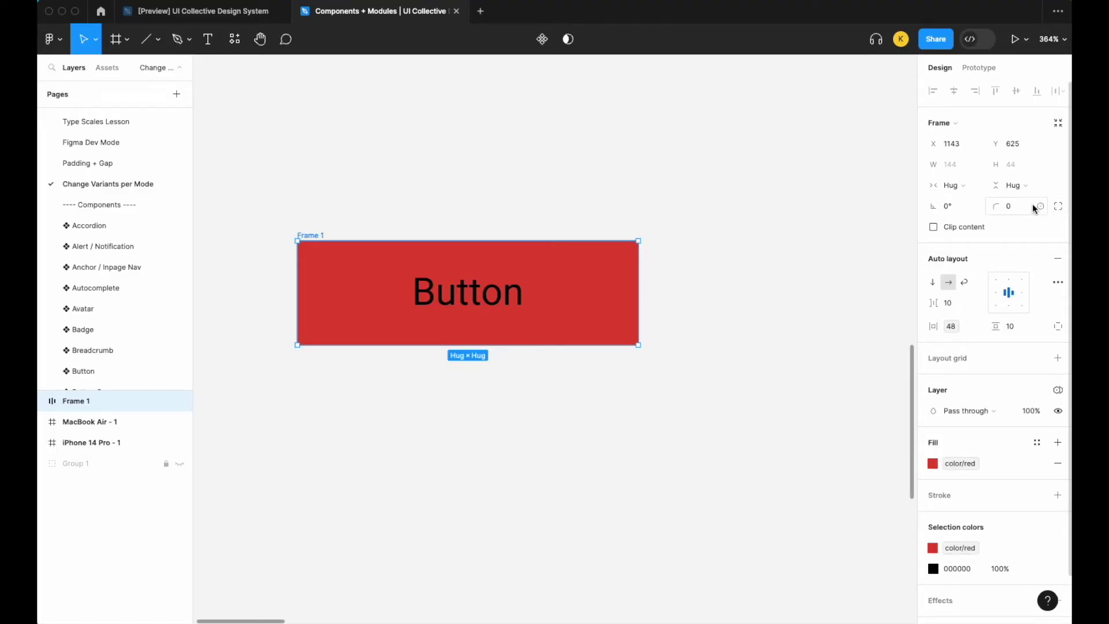
left_click(1039, 206)
scroll(985, 358, "down", 3)
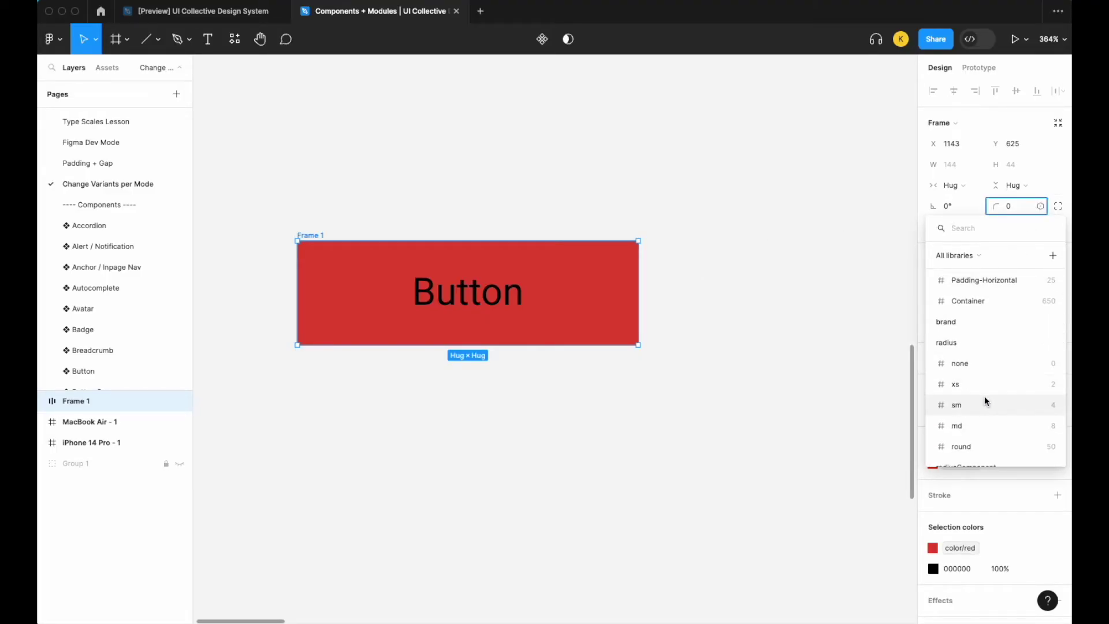
left_click(985, 405)
Recolour the black button label with the on-action text variable, searching the libraries for "text".
scroll(777, 347, "down", 2)
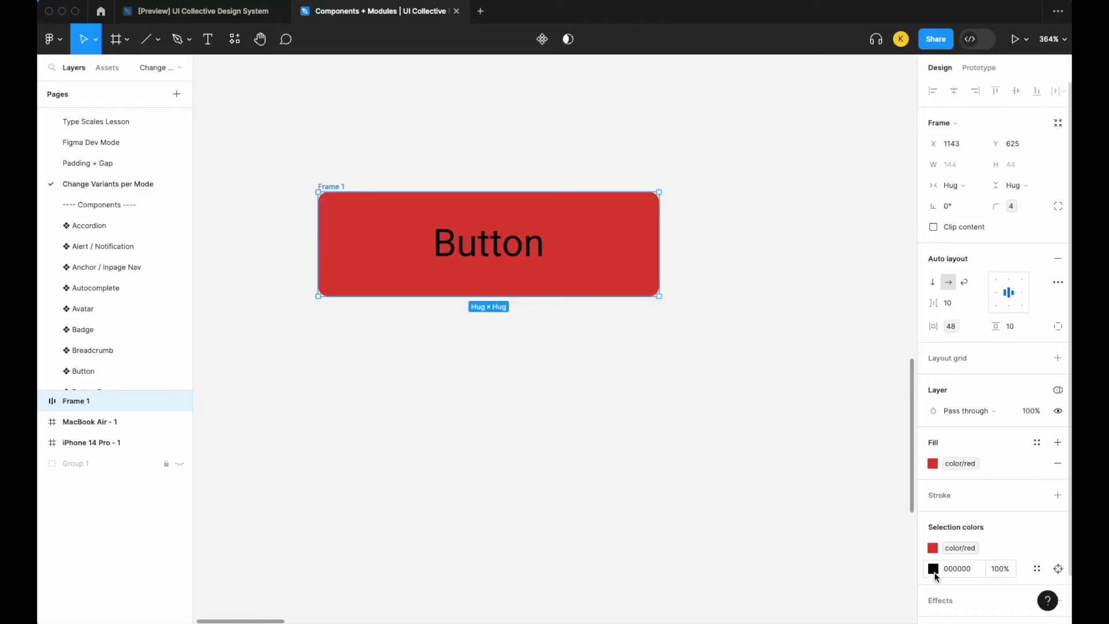
left_click(1036, 568)
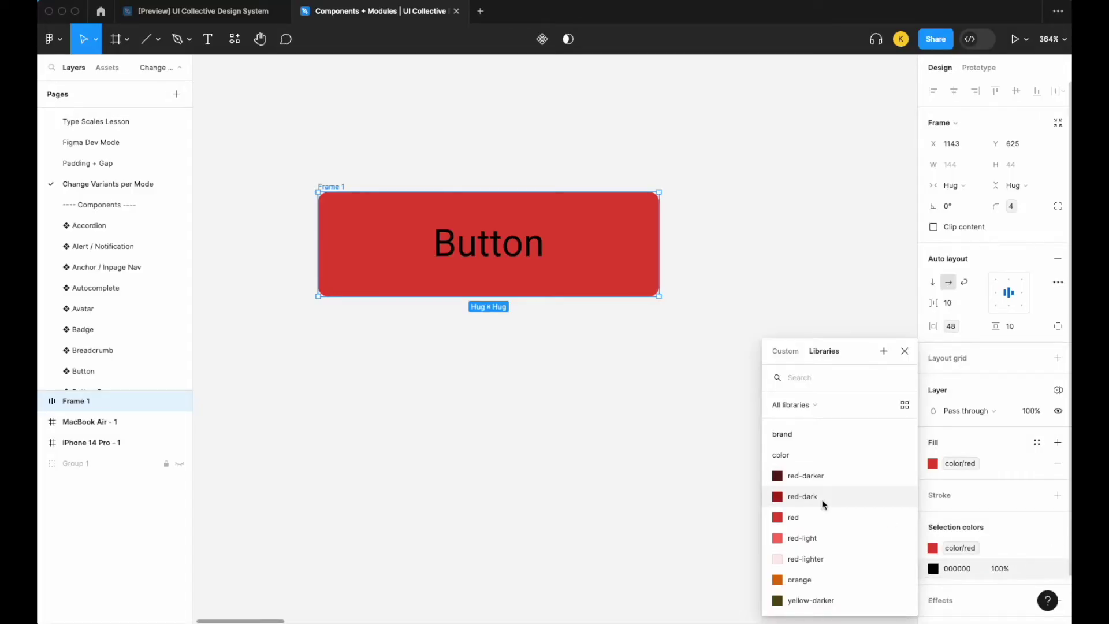
type("text")
scroll(823, 502, "down", 3)
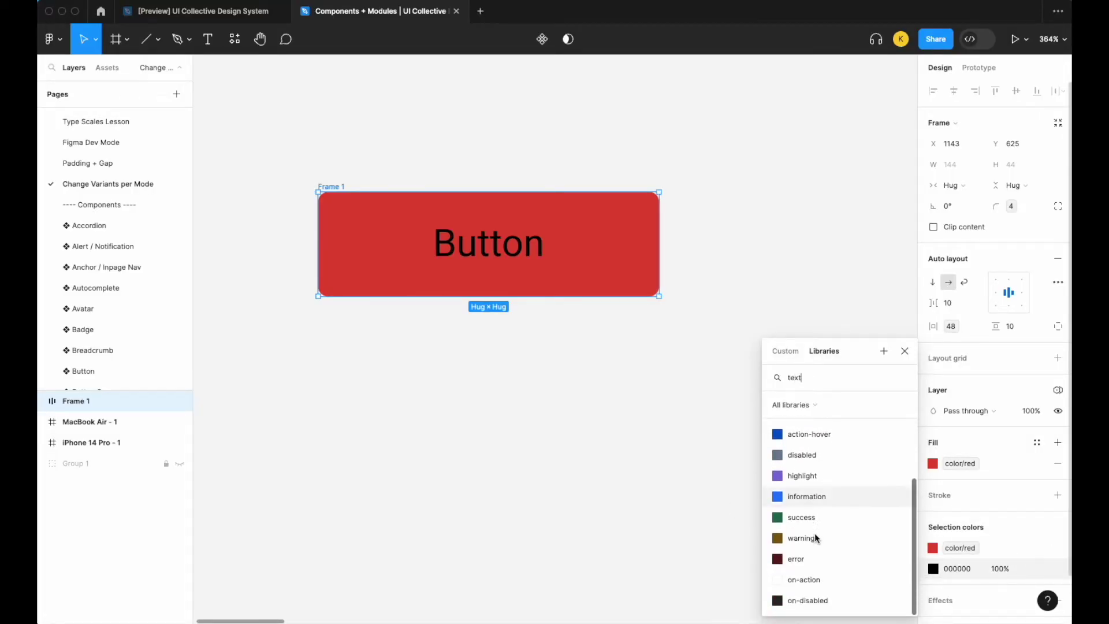
left_click(804, 579)
left_click(764, 229)
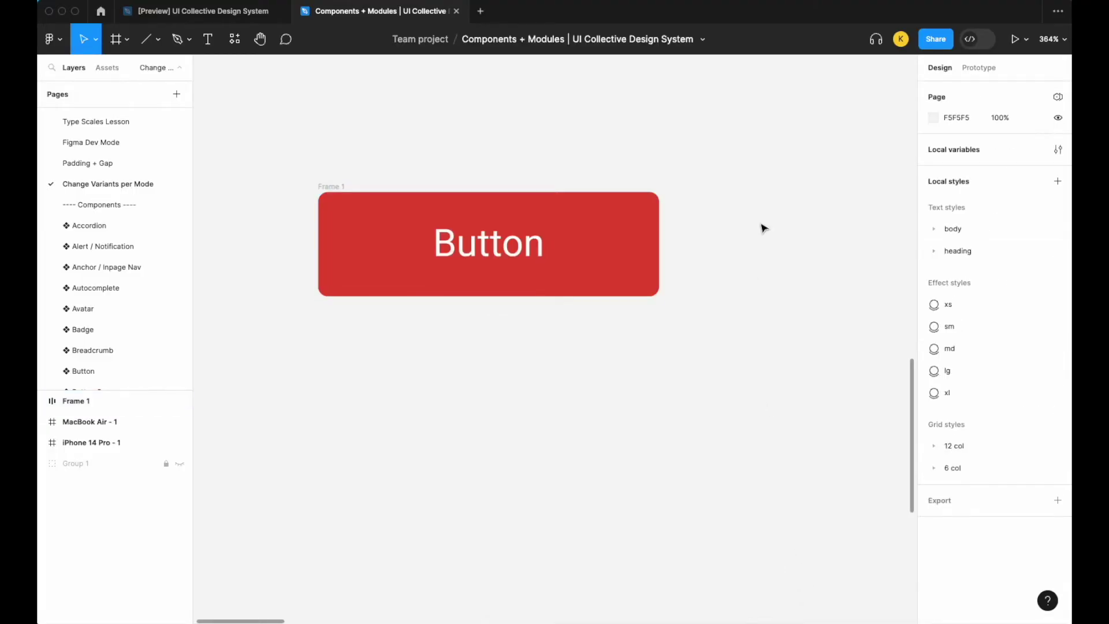
Search the assets for "heart" and place a heart-fill icon after the label inside the button frame.
left_click(102, 69)
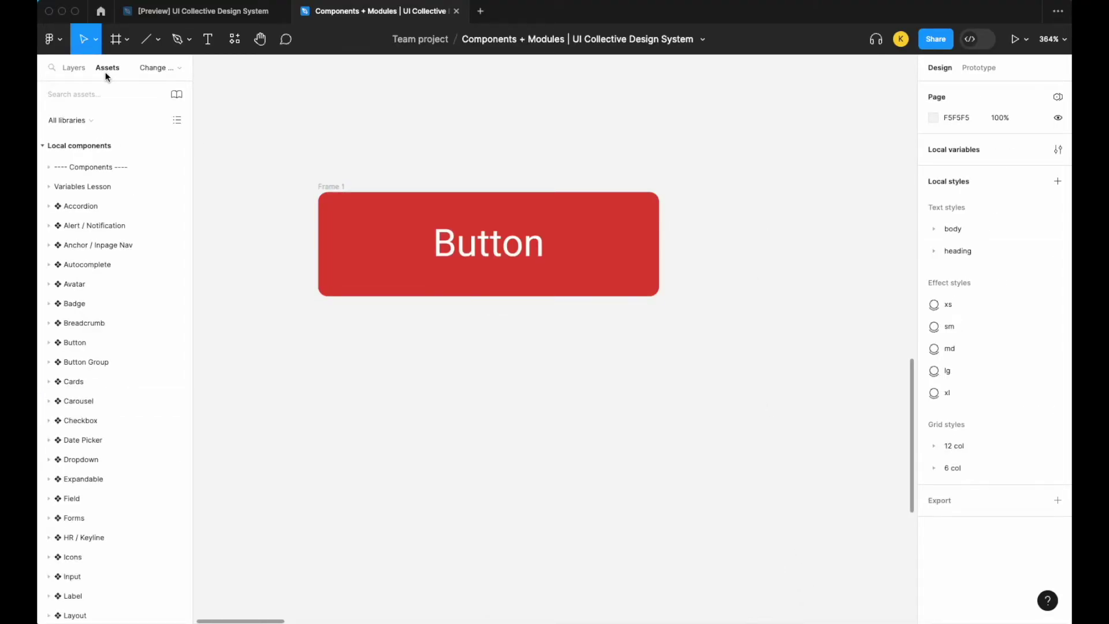
type("heart")
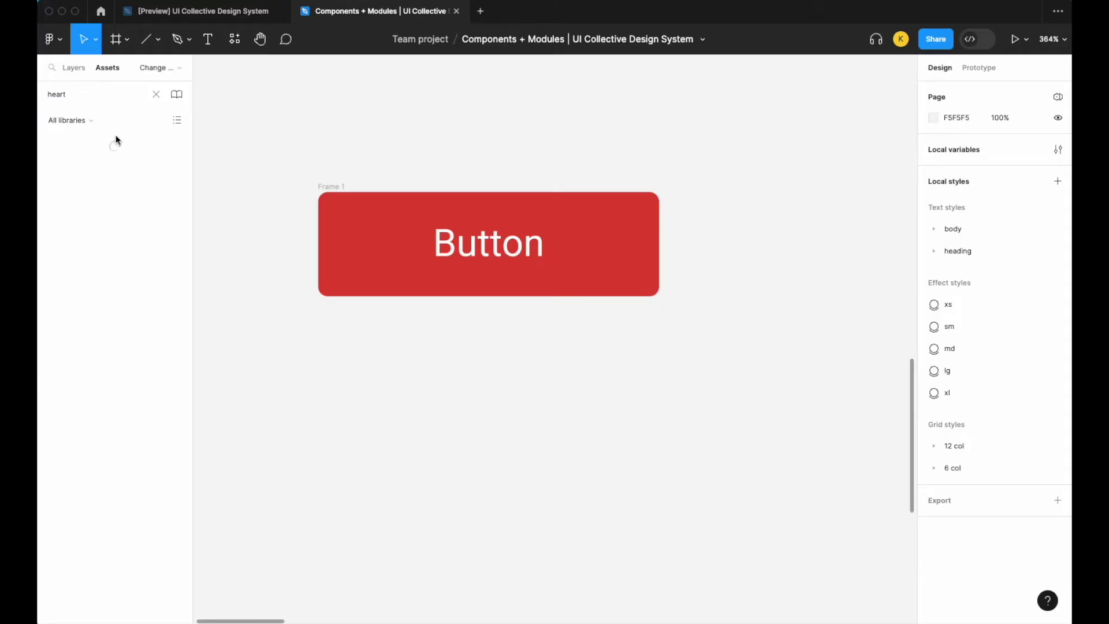
left_click_drag(154, 469, 552, 251)
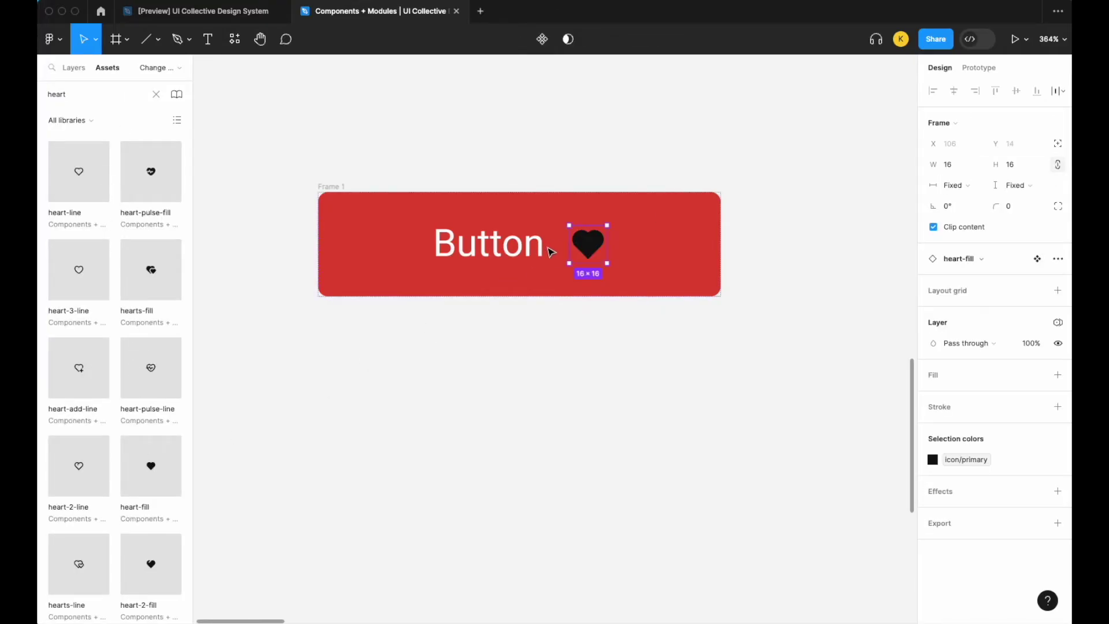
Recolour the heart icon in the button frame with the text/on-action variable, searching the libraries for "text".
left_click(953, 465)
type("text")
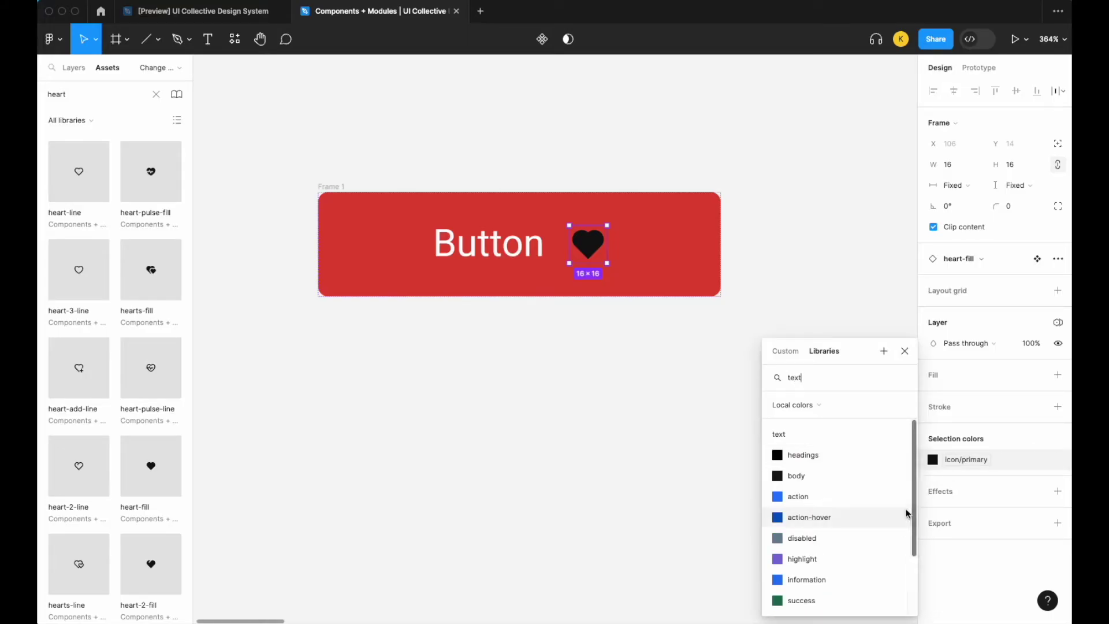
scroll(836, 537, "down", 3)
left_click(837, 575)
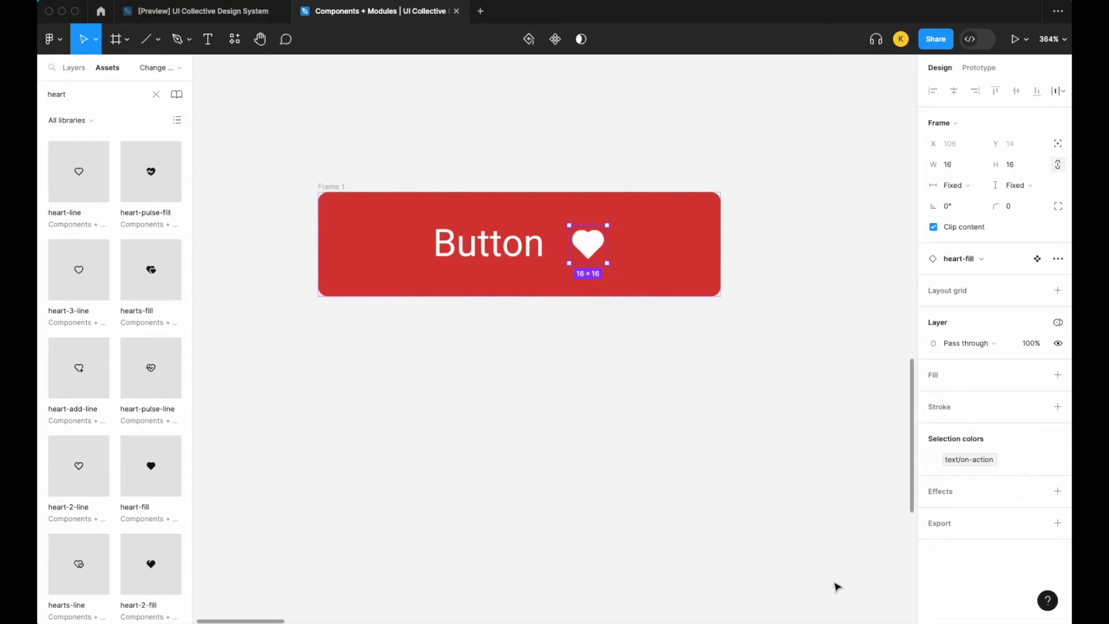
left_click(657, 426)
Clear the asset search, rename the button frame "Button Test", and show the page's layer structure.
scroll(656, 426, "down", 1)
scroll(657, 426, "down", 2)
left_click(156, 94)
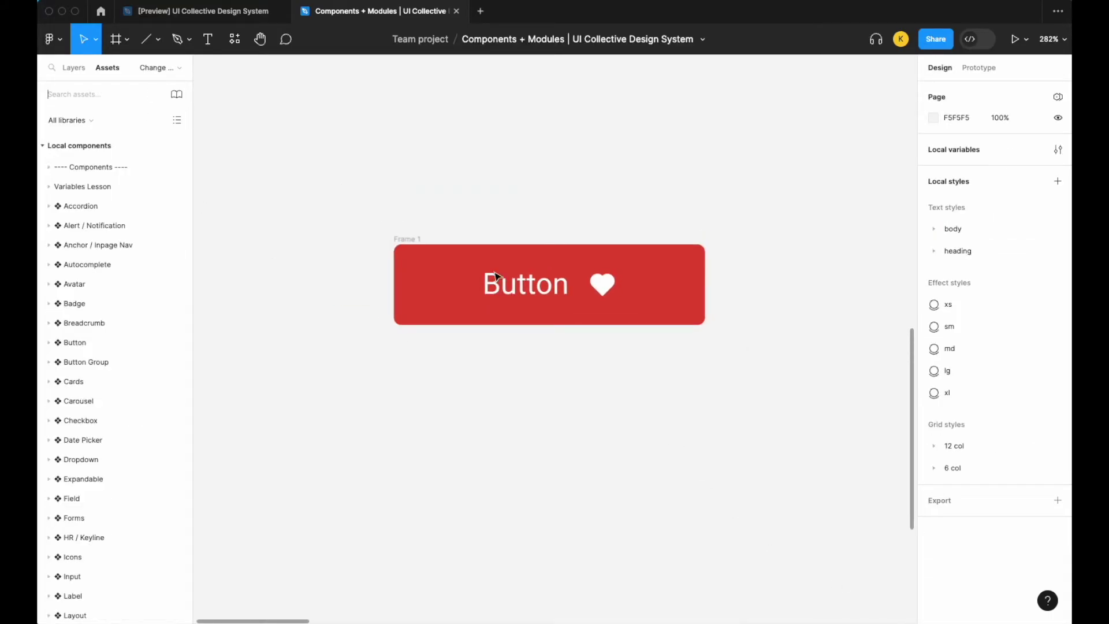
double_click(413, 239)
type("Button Test")
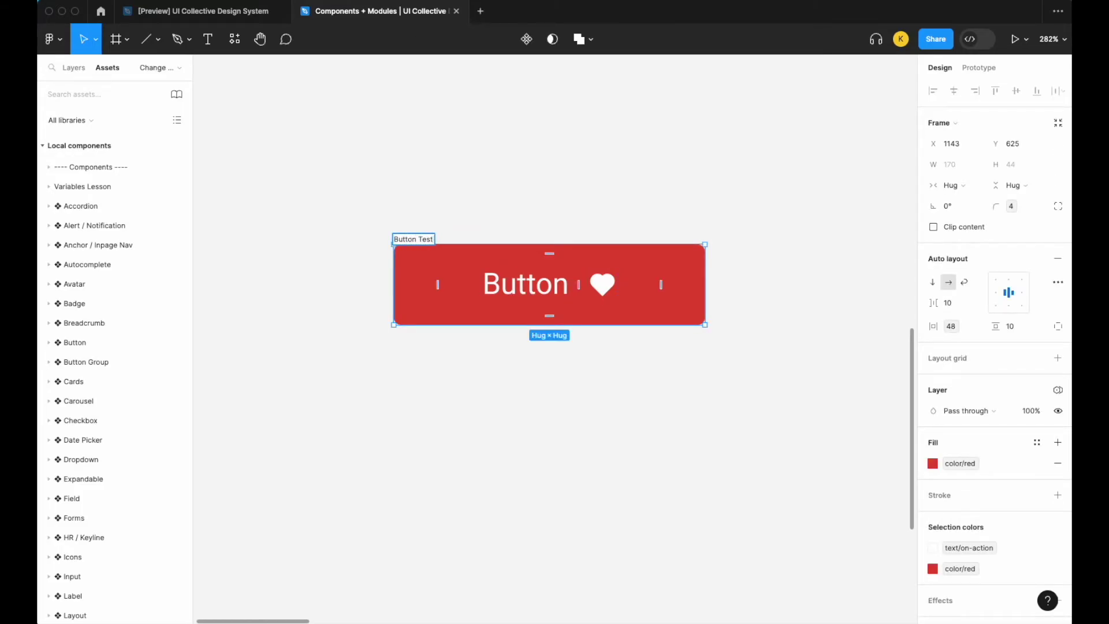
key("Return")
left_click(74, 67)
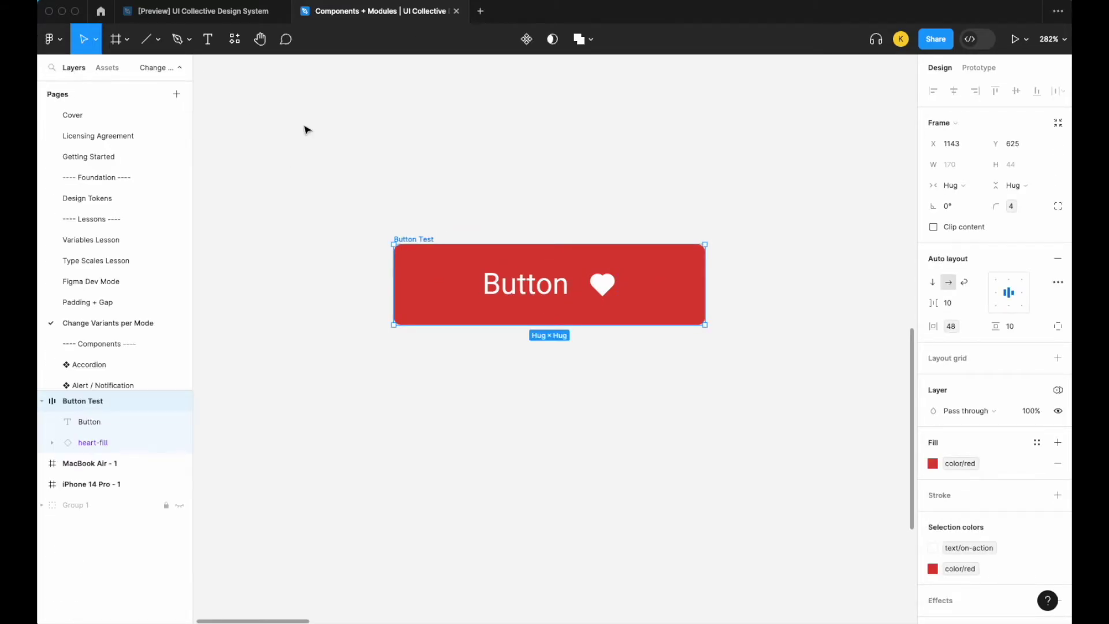
Turn the Button Test frame into a component and add a second variant to it.
right_click(418, 241)
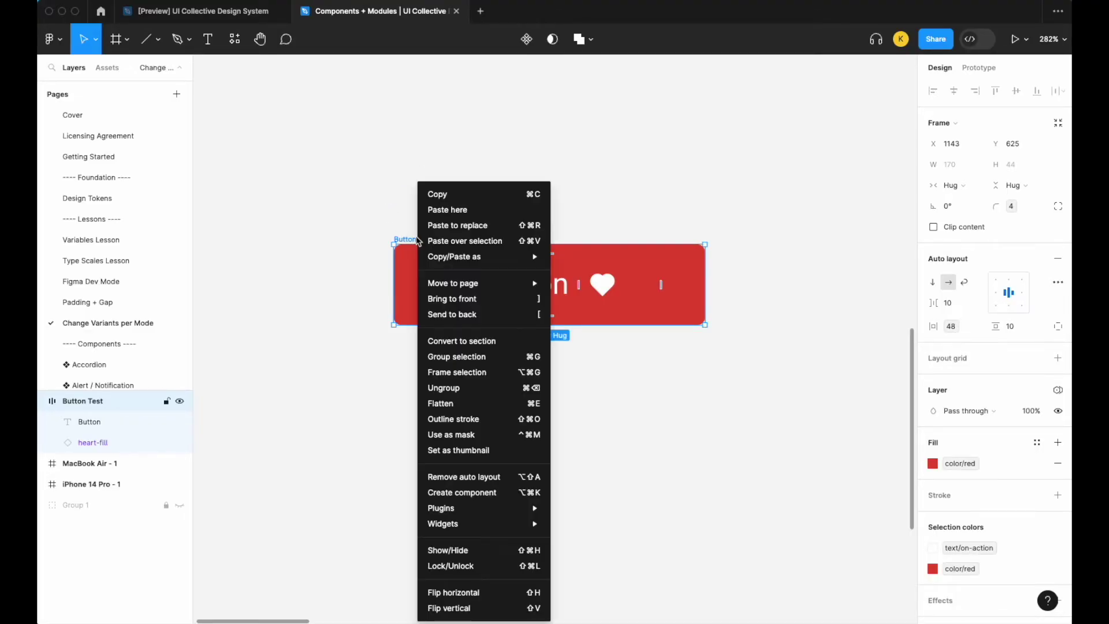
left_click(462, 492)
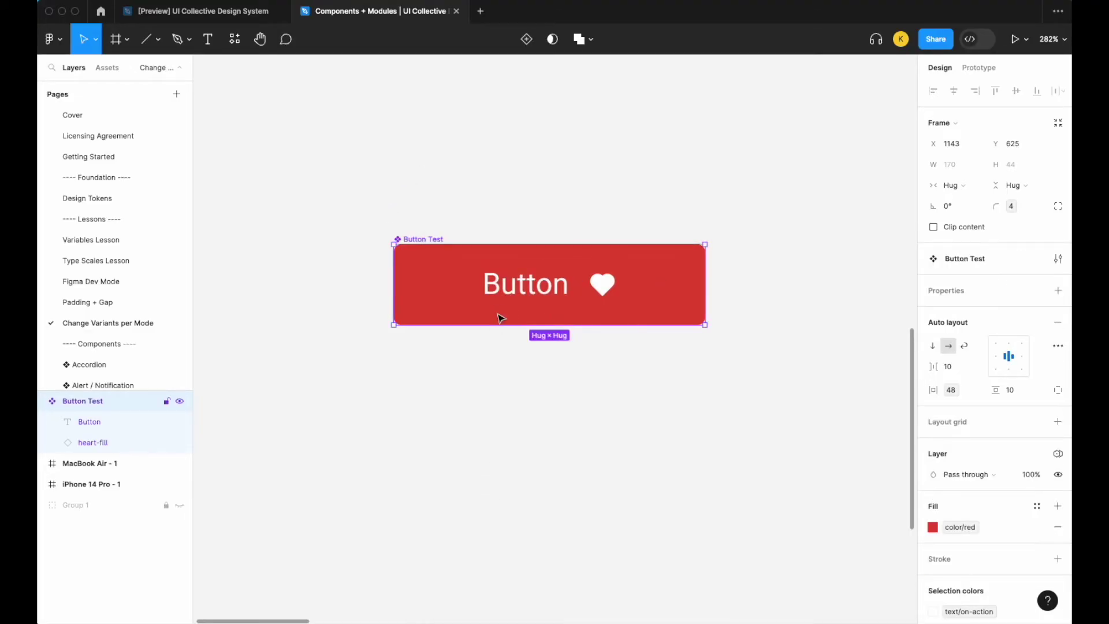
right_click(429, 242)
mouse_move(526, 492)
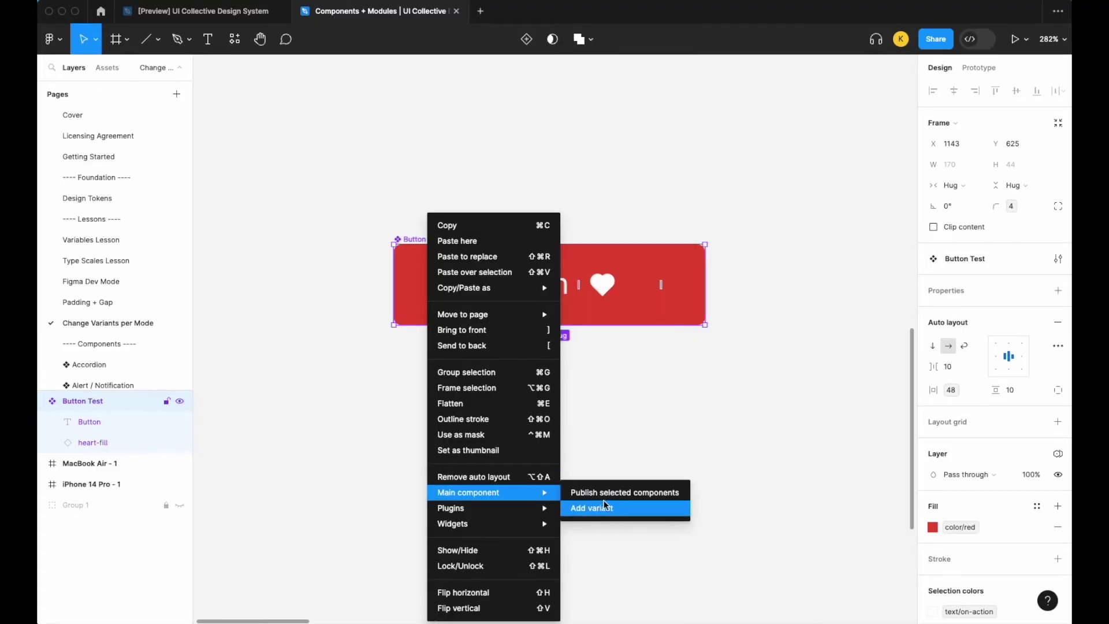
left_click(605, 505)
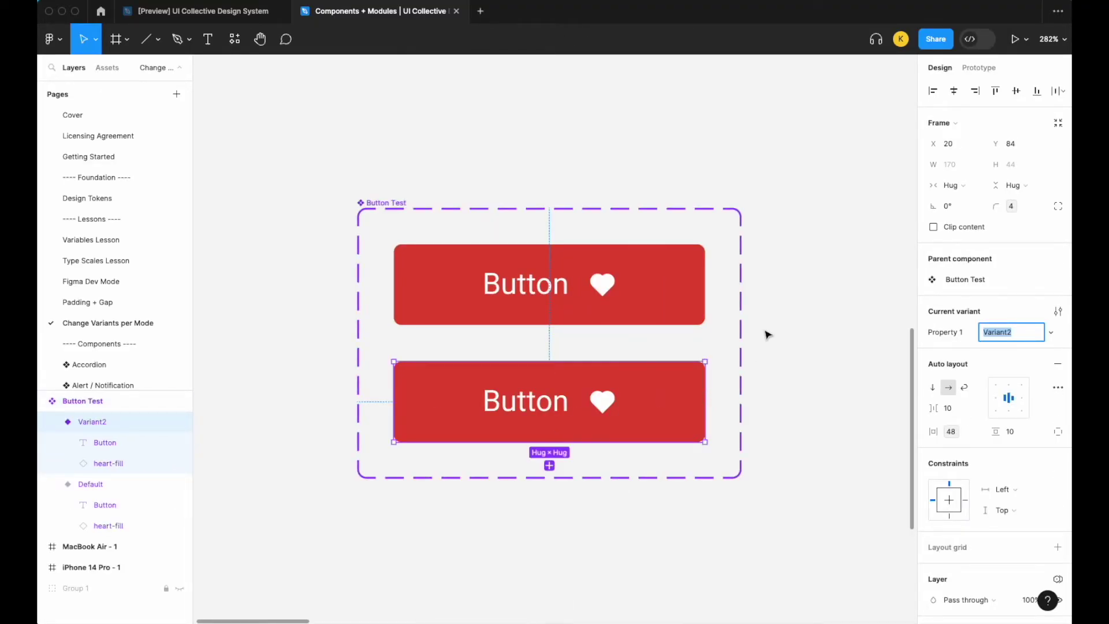
left_click(778, 327)
scroll(777, 325, "down", 10)
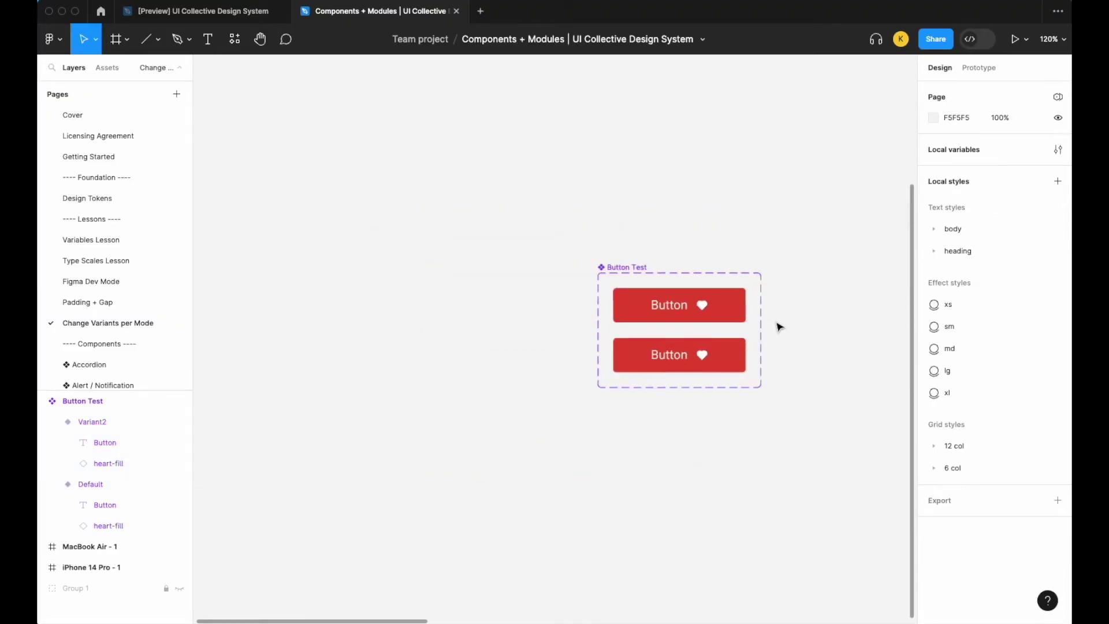
scroll(777, 325, "right", 5)
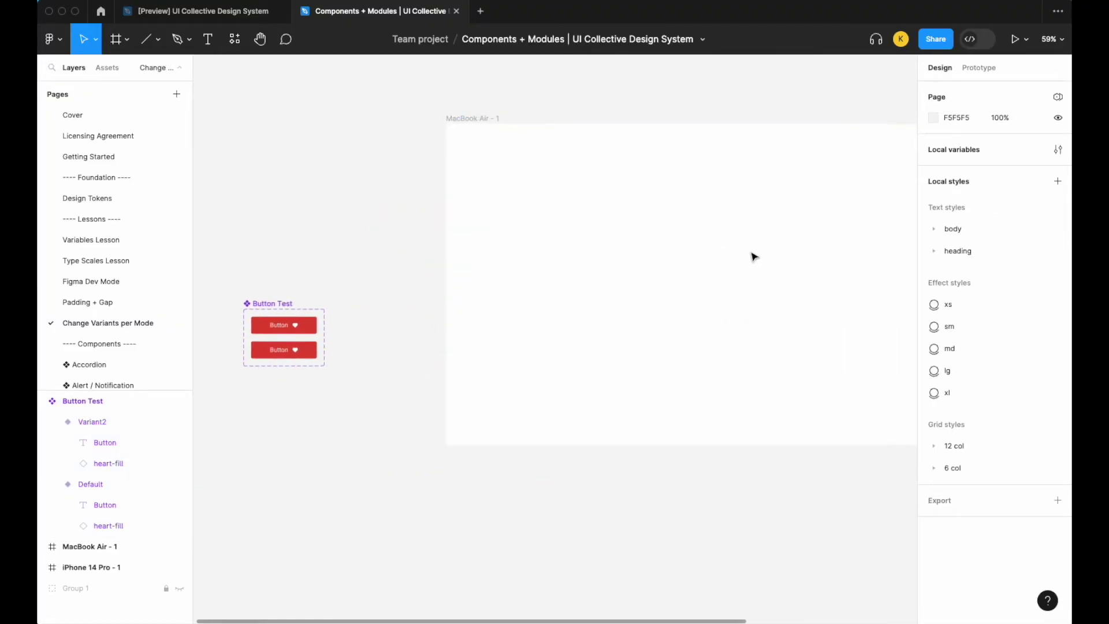
scroll(724, 252, "down", 2)
scroll(699, 257, "right", 2)
scroll(670, 264, "right", 2)
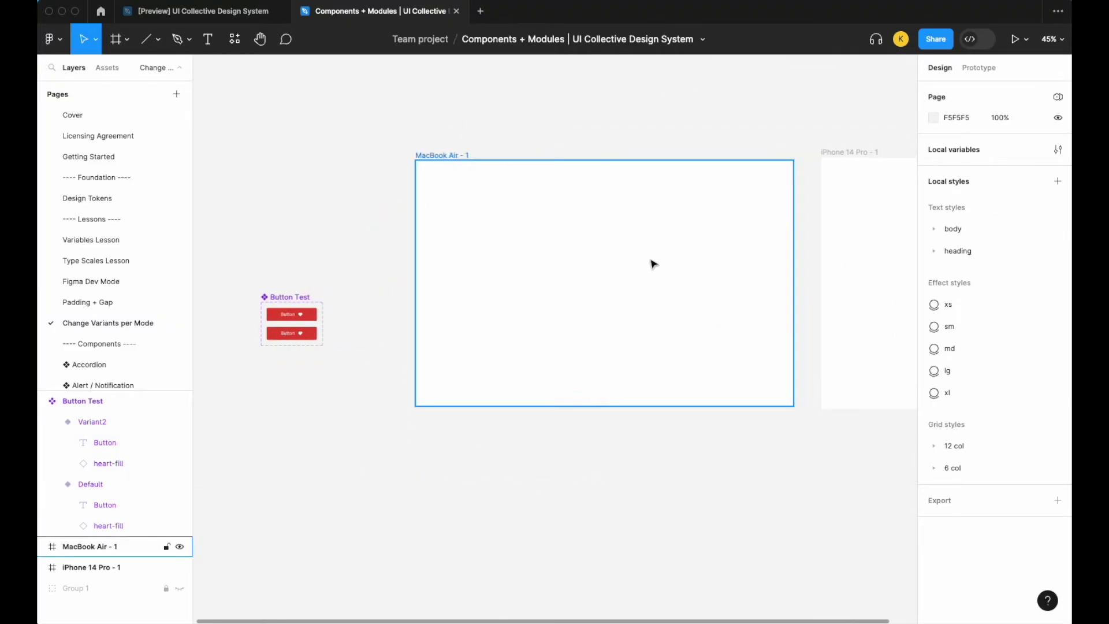
scroll(752, 246, "right", 3)
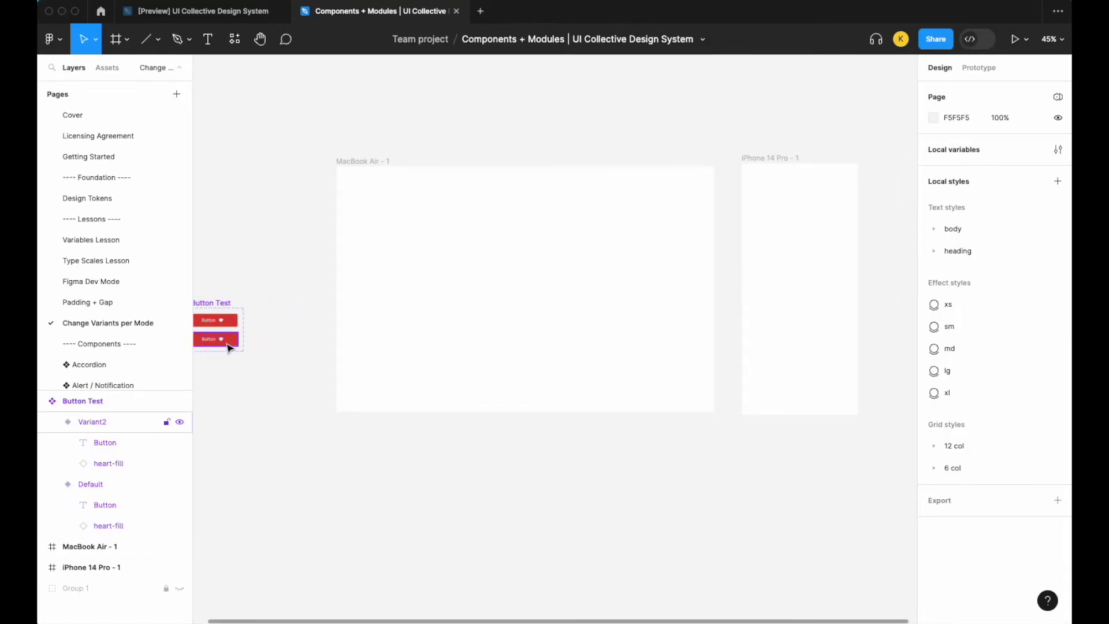
Name the upper variant of the Button Test component "desktop".
scroll(229, 347, "left", 2)
scroll(324, 318, "up", 5)
left_click(303, 294)
left_click(1005, 332)
double_click(1005, 338)
type("desk")
key("Return")
Rename the Button Test component's variant property to "Type".
scroll(622, 285, "left", 2)
scroll(503, 315, "up", 5)
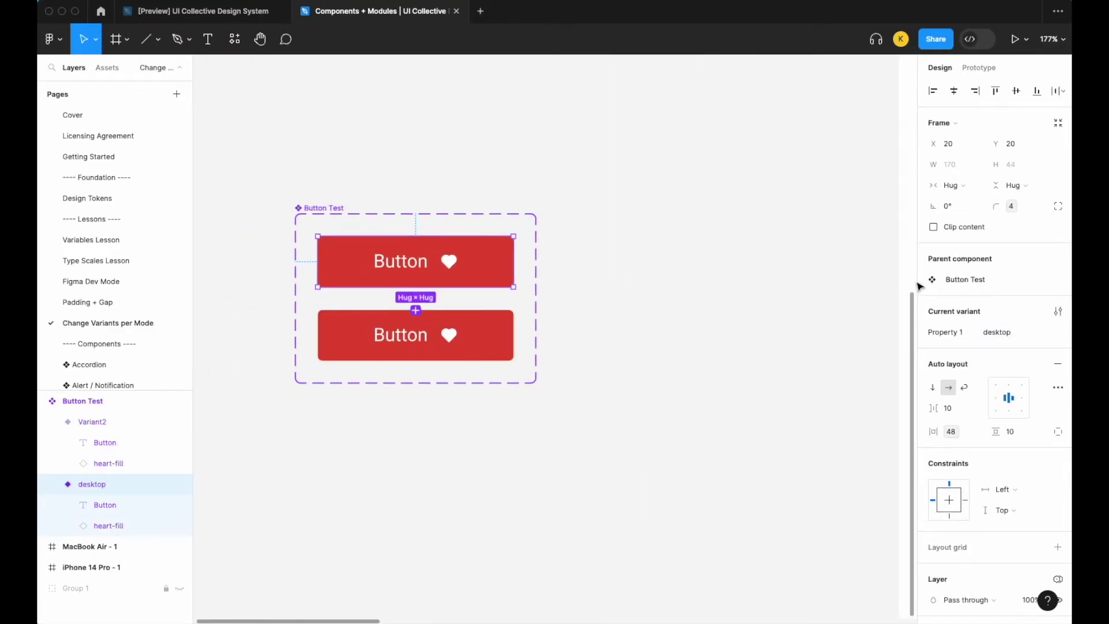
double_click(941, 333)
type("Type")
key("Return")
Set the Type of the lower Button Test variant to "mobile".
left_click(458, 346)
left_click(1007, 332)
type("mobile")
key("Return")
scroll(344, 453, "left", 5)
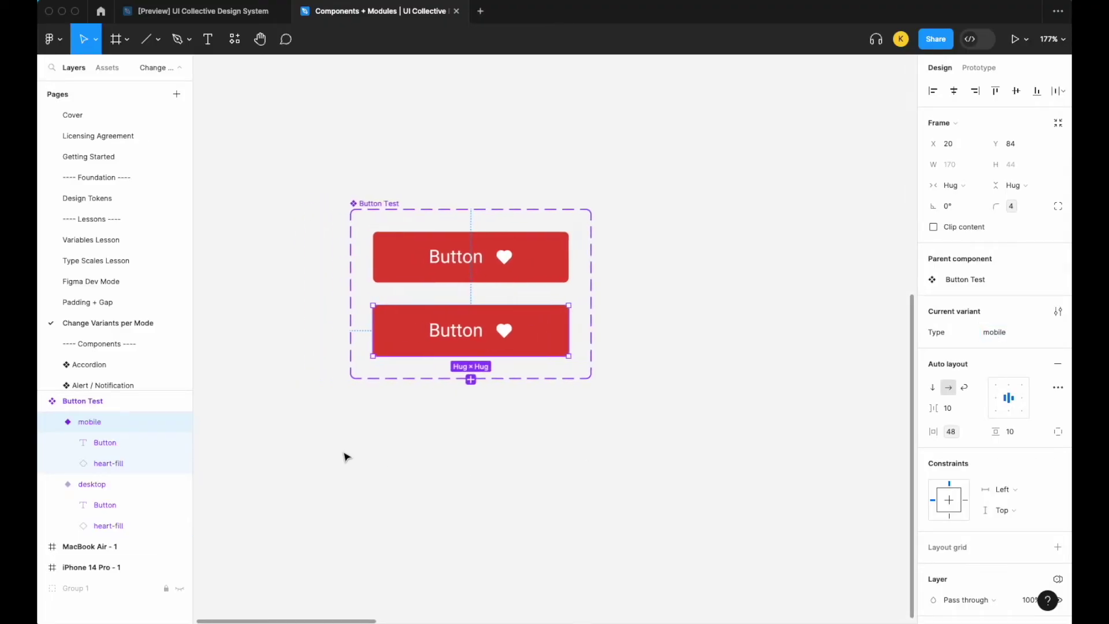
Change the mobile variant's fill to the color/blue library variable.
scroll(946, 506, "down", 5)
scroll(947, 507, "down", 1)
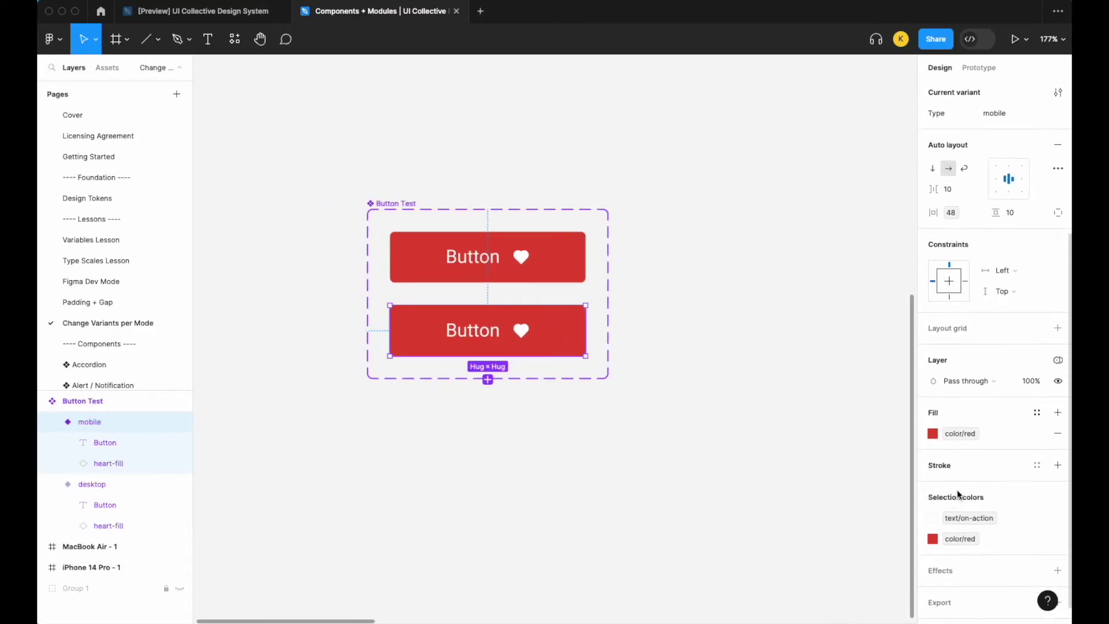
left_click(956, 438)
scroll(830, 473, "down", 5)
scroll(831, 473, "down", 5)
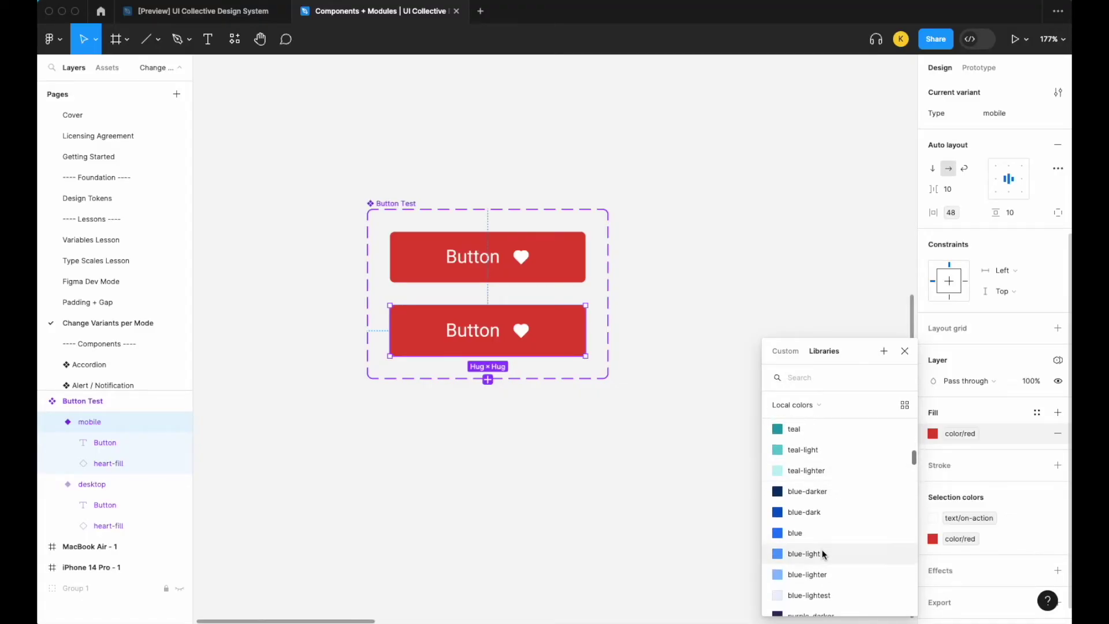
left_click(823, 532)
Swap the heart icon in the mobile variant for the heart-line instance.
scroll(509, 399, "up", 3)
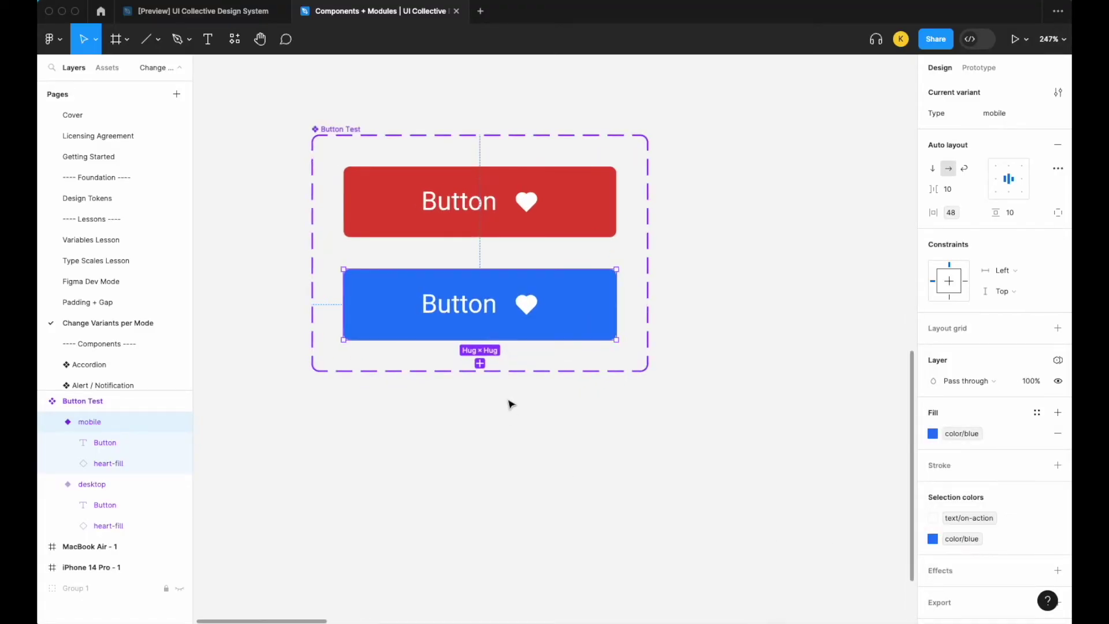
left_click(524, 310)
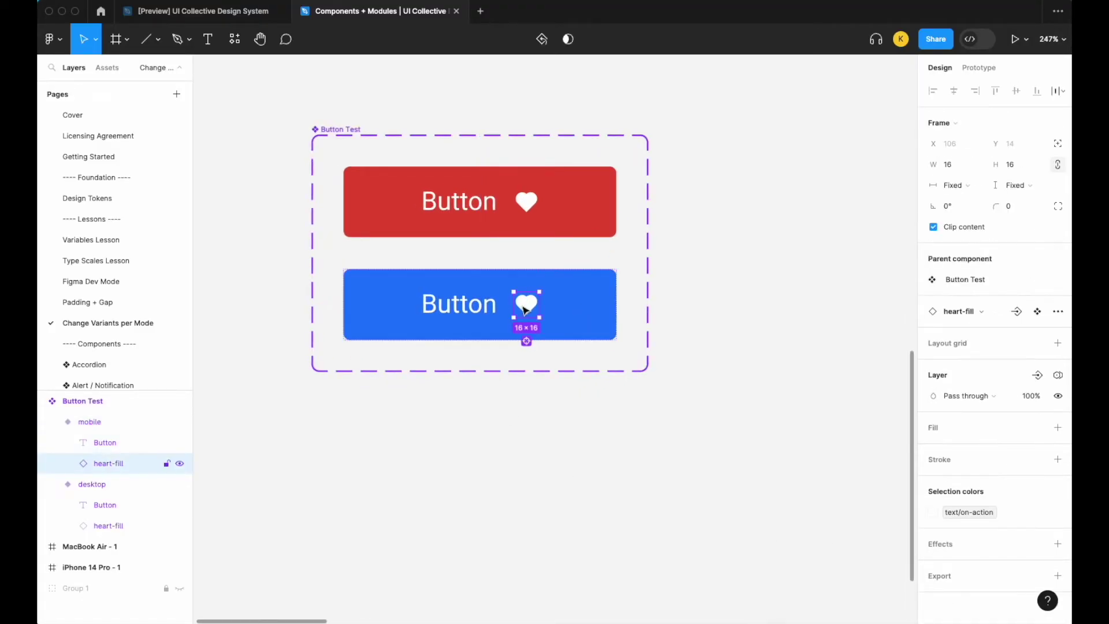
left_click(999, 312)
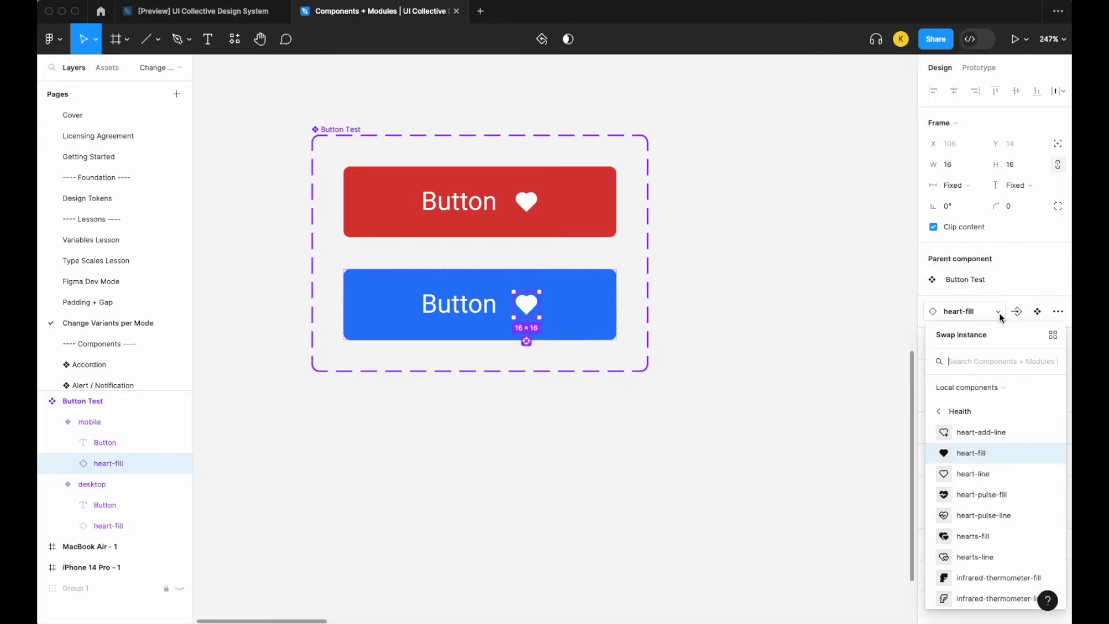
left_click(980, 474)
left_click(726, 356)
Place an instance of the desktop button variant near the centre of the MacBook Air - 1 frame, at about X 596, Y 372.
scroll(726, 356, "down", 3)
scroll(726, 356, "down", 5)
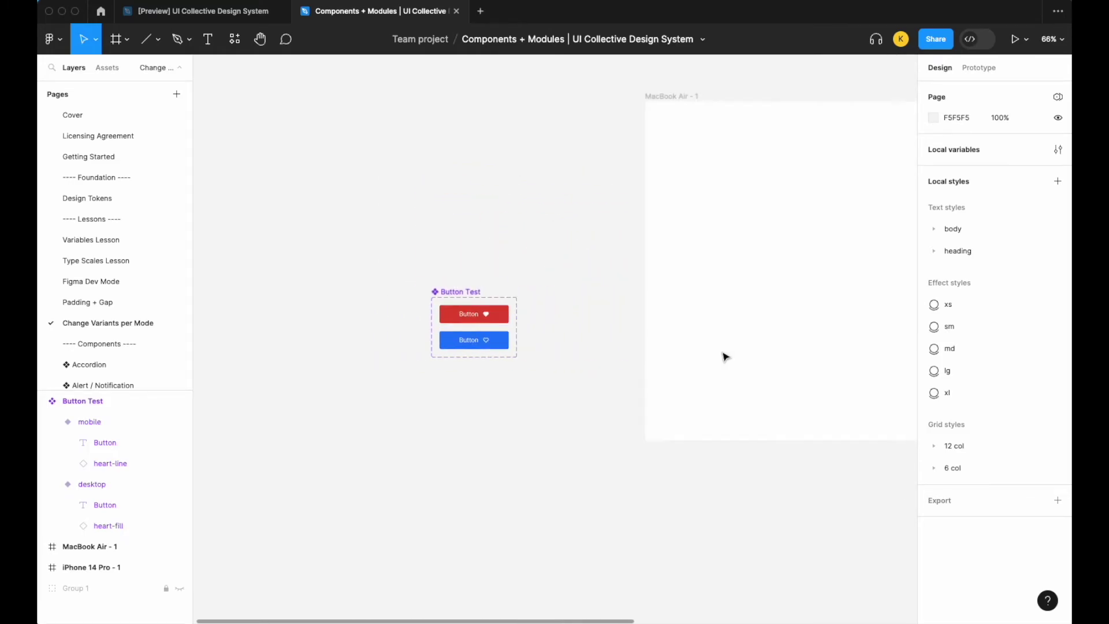
left_click_drag(485, 315, 795, 305)
scroll(796, 304, "right", 5)
scroll(793, 307, "down", 3)
mouse_move(570, 303)
left_mouse_down()
mouse_move(560, 287)
mouse_move(568, 287)
left_mouse_up()
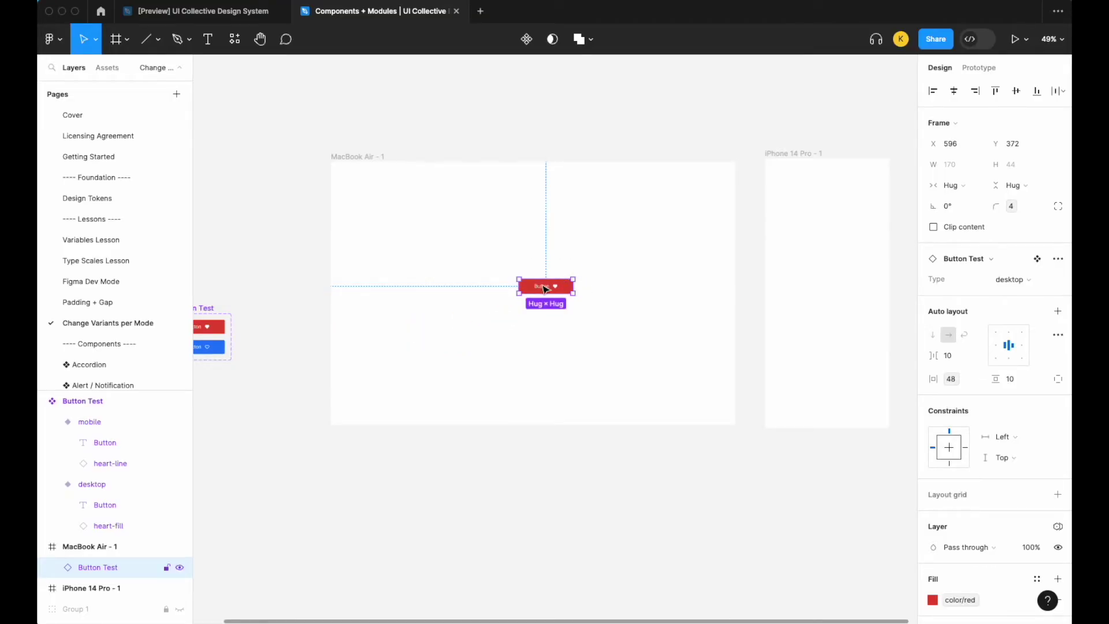
Move the button instance from the MacBook Air - 1 frame into the iPhone 14 Pro - 1 frame, at about X 116, Y 382.
left_click_drag(544, 288, 827, 268)
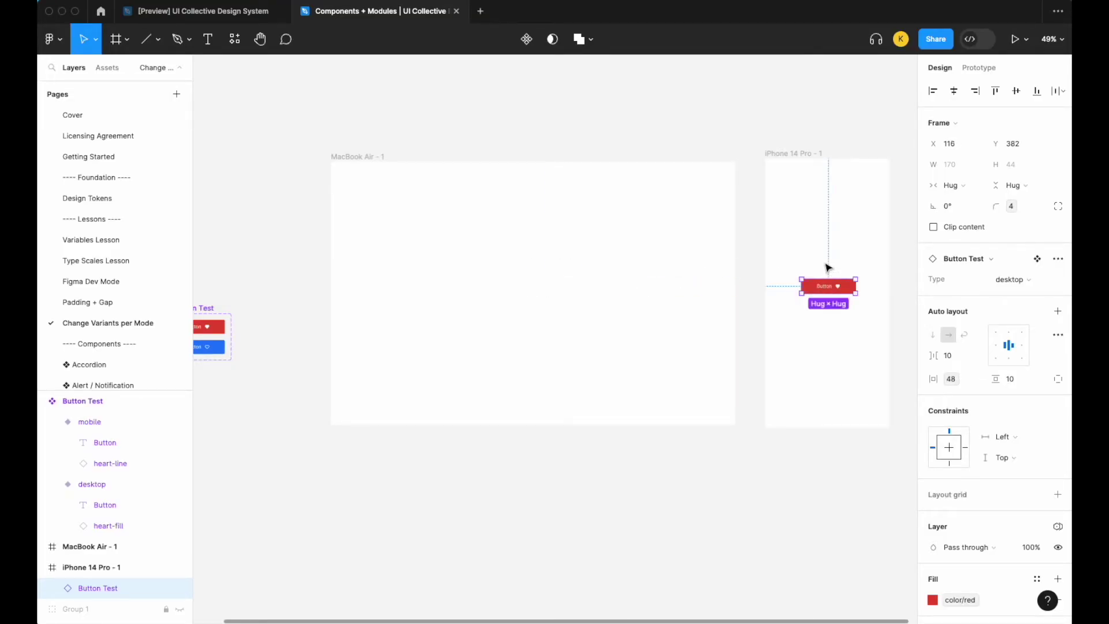
scroll(827, 267, "down", 2)
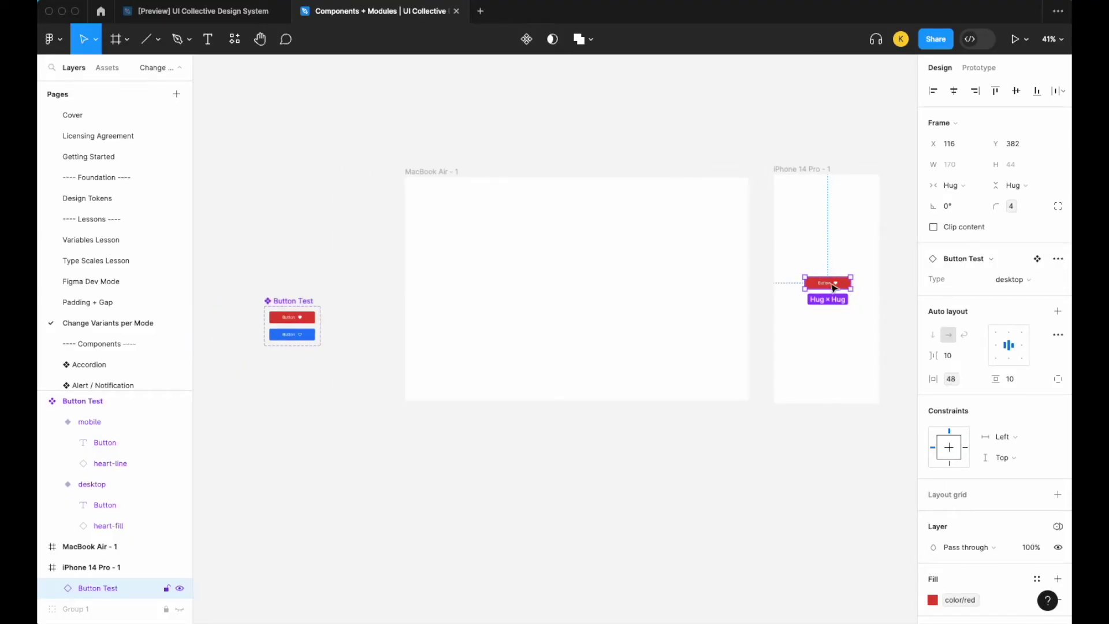
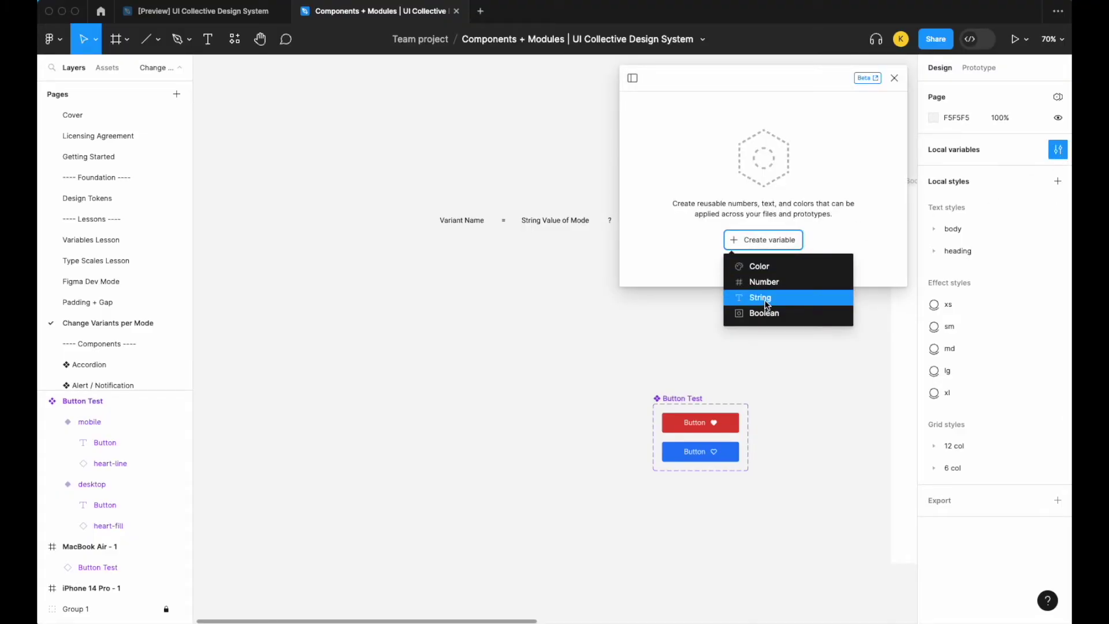
Create a string variable named "Button" and move the variables window down, clear of the diagram.
left_click(761, 297)
type("Button")
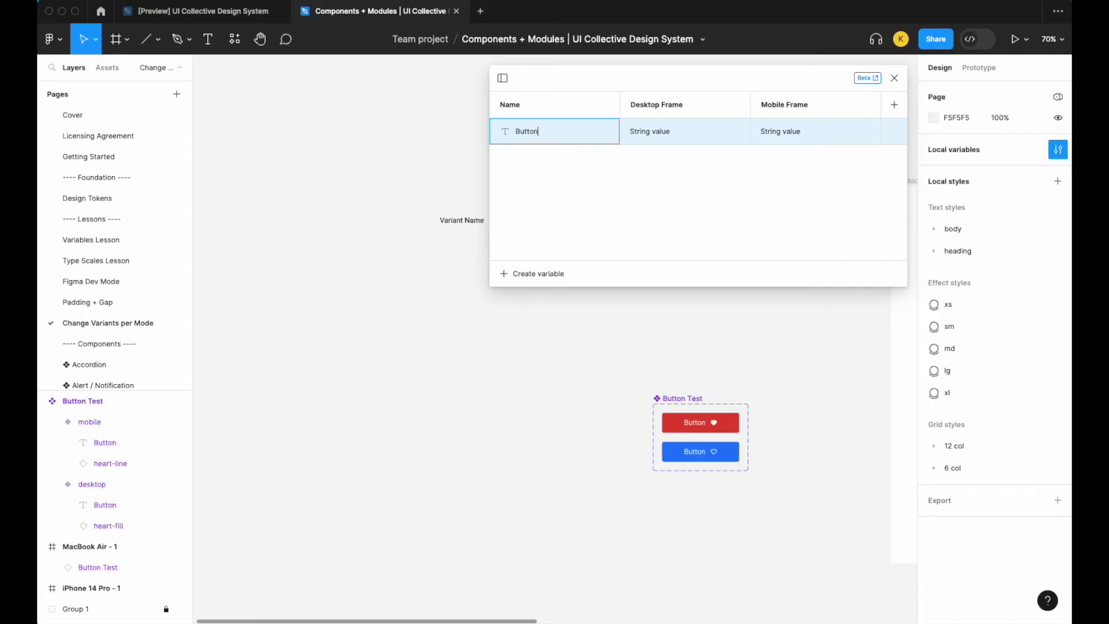
key("Return")
left_click_drag(685, 89, 643, 358)
Check the desktop variant's Type name and set the Button variable's Desktop Frame value to "desktop".
scroll(744, 250, "right", 10)
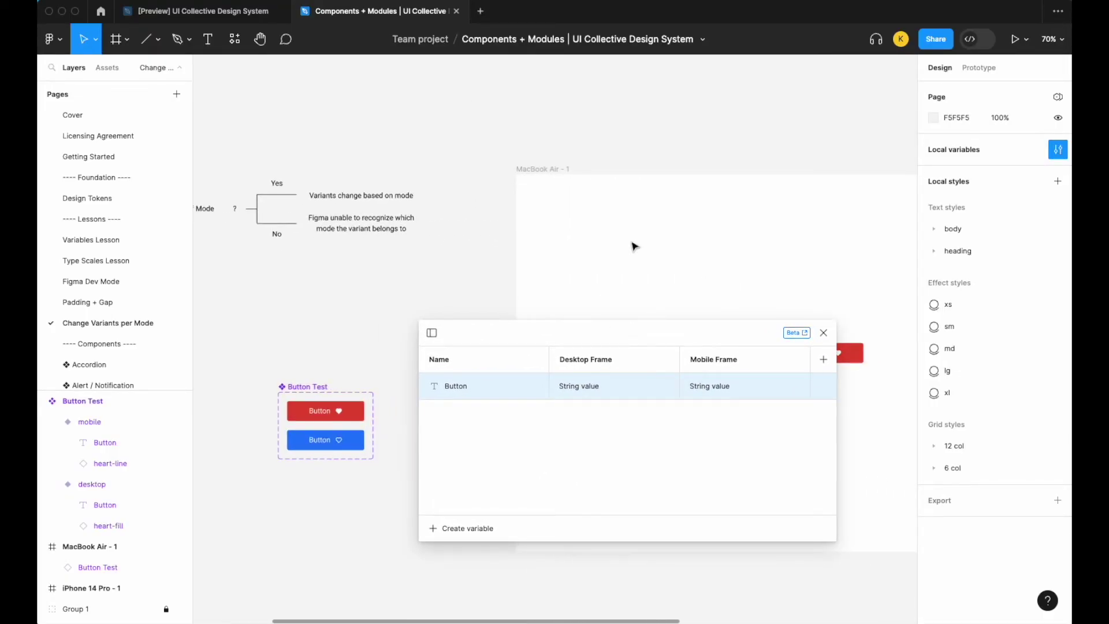
scroll(635, 246, "right", 14)
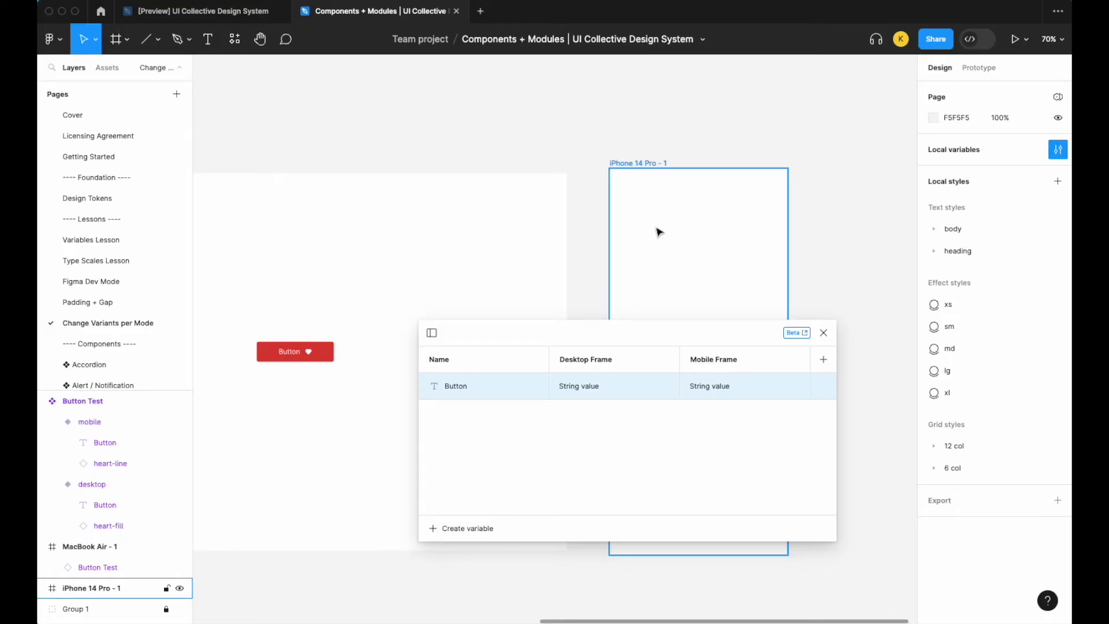
scroll(622, 245, "left", 20)
scroll(559, 196, "up", 5)
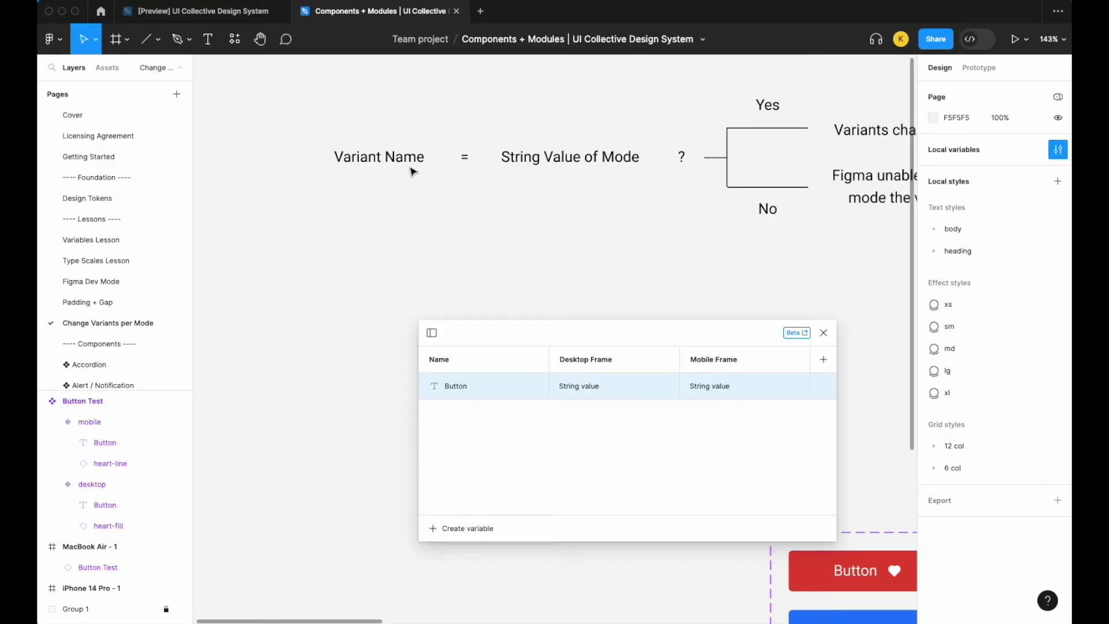
scroll(658, 284, "down", 10)
scroll(658, 285, "up", 5)
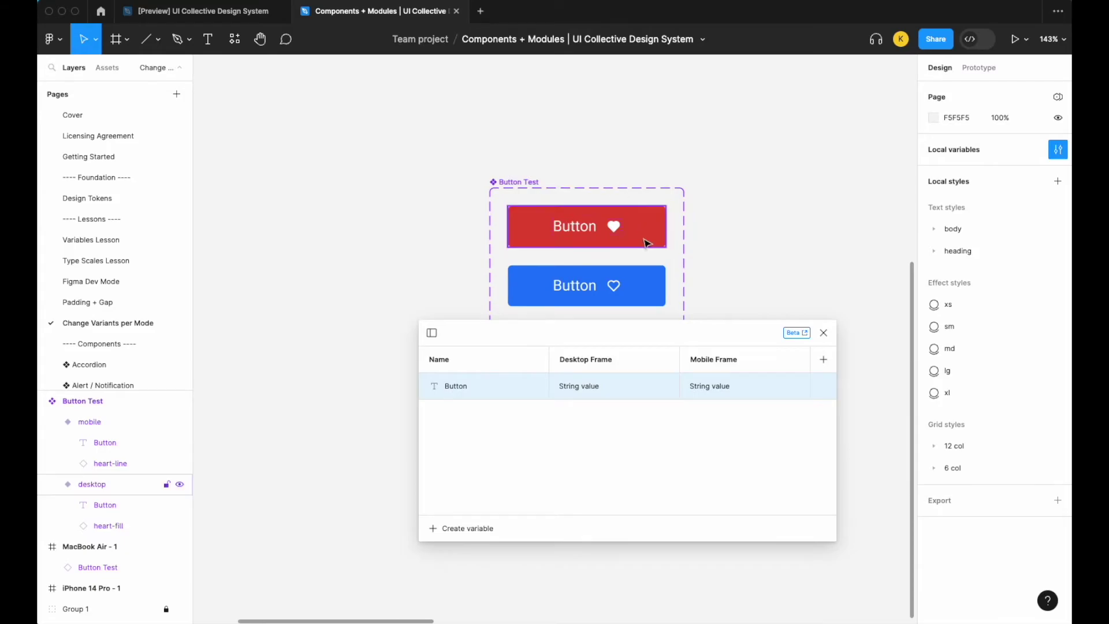
left_click(647, 243)
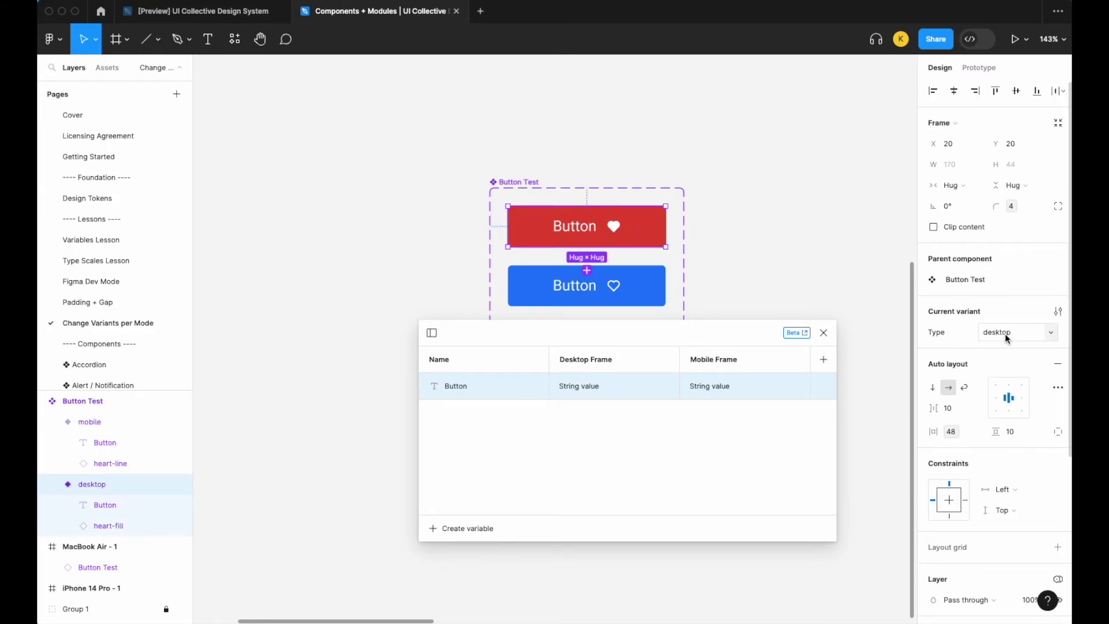
double_click(587, 387)
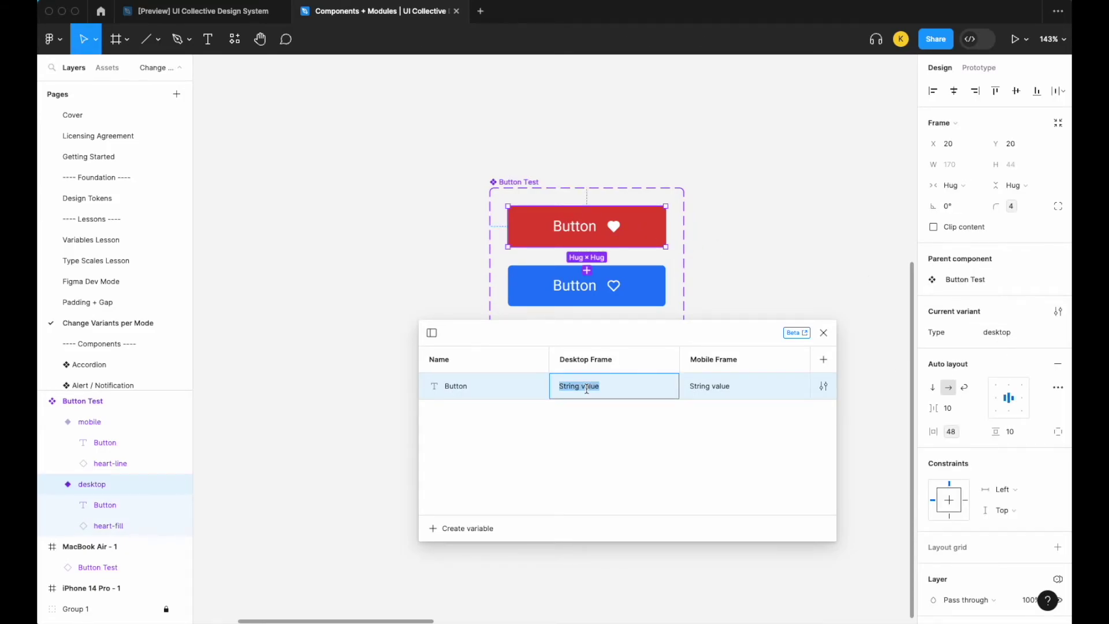
type("desktop")
key("Return")
Check the mobile variant's Type name and set the Button variable's Mobile Frame value to "mobile".
scroll(674, 272, "down", 2)
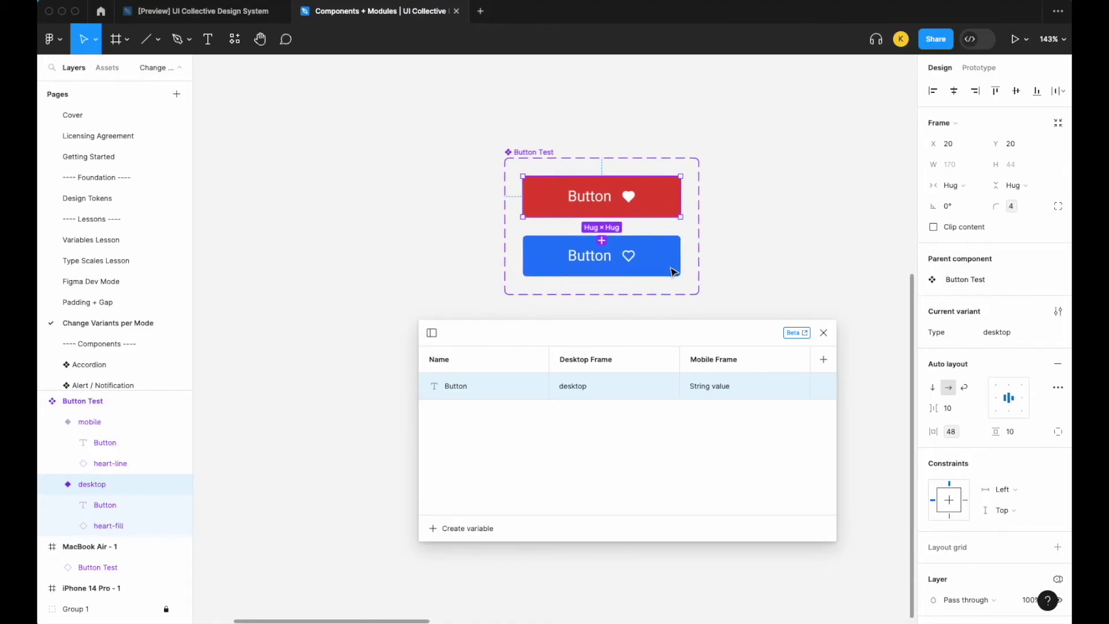
left_click(677, 231)
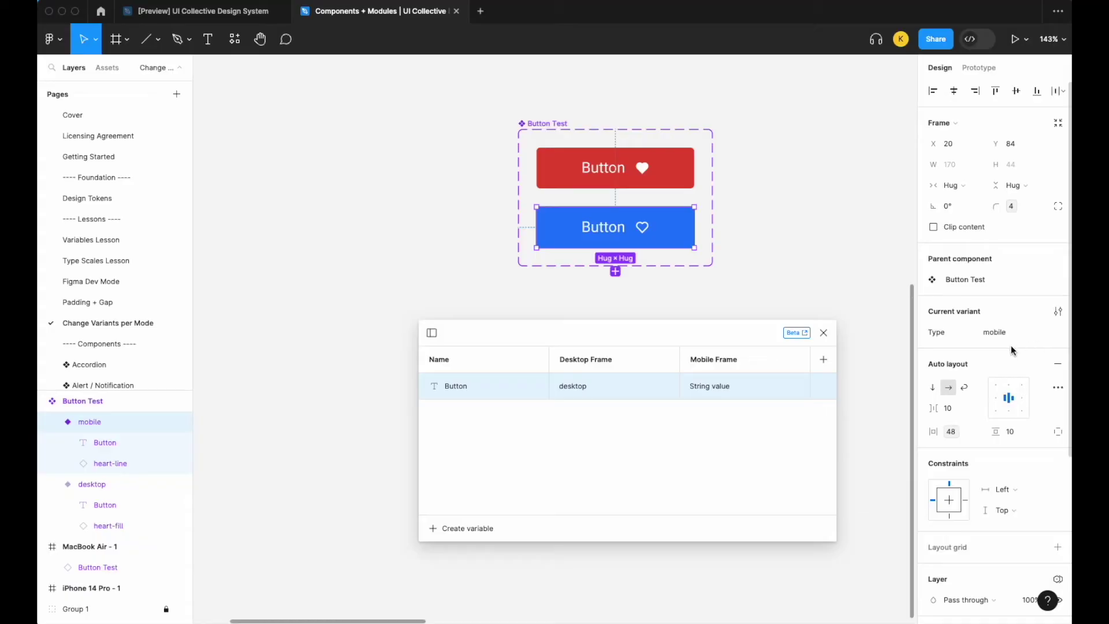
double_click(727, 386)
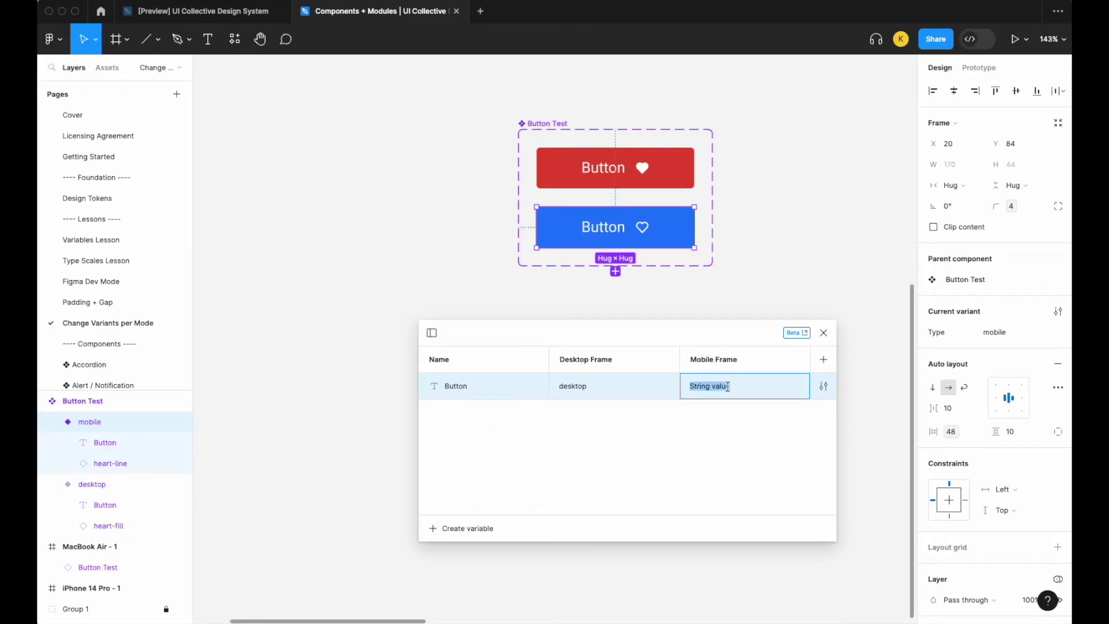
type("mobile")
key("Return")
Examine both branches of the diagram comparing the variant name with the string value of the mode.
scroll(502, 227, "up", 8)
scroll(503, 227, "left", 4)
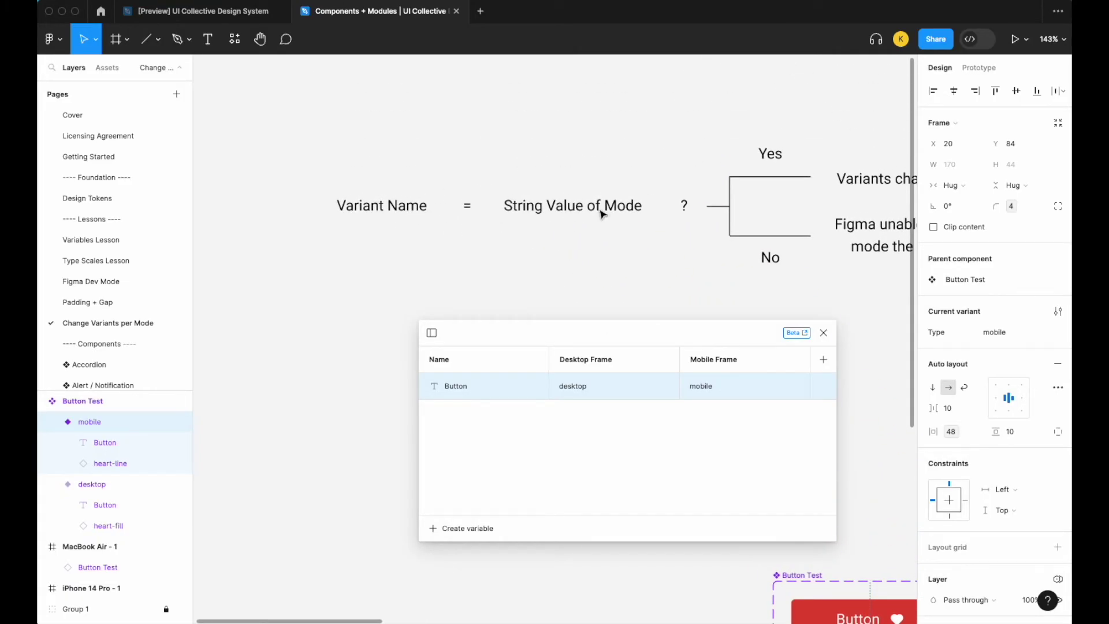
scroll(658, 210, "right", 3)
scroll(742, 215, "up", 3)
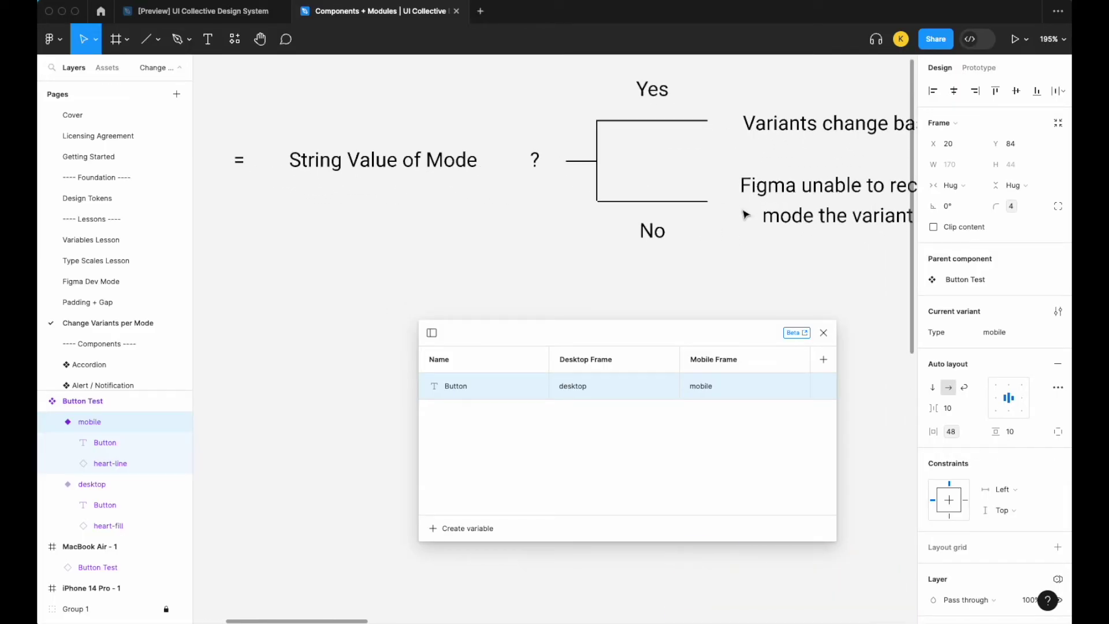
scroll(688, 237, "right", 5)
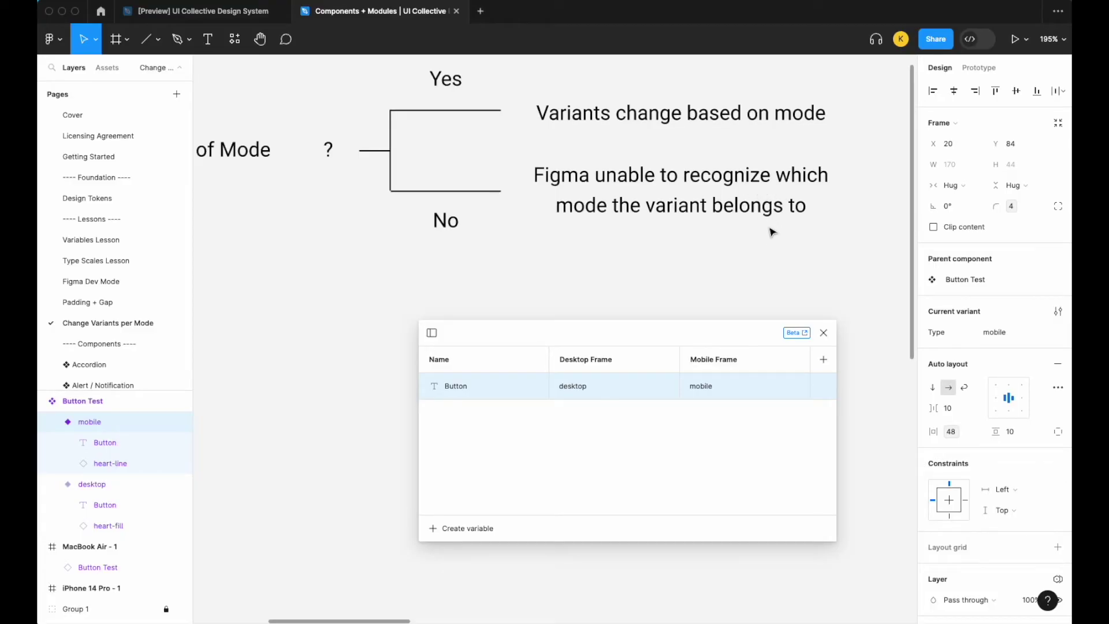
scroll(787, 238, "down", 5)
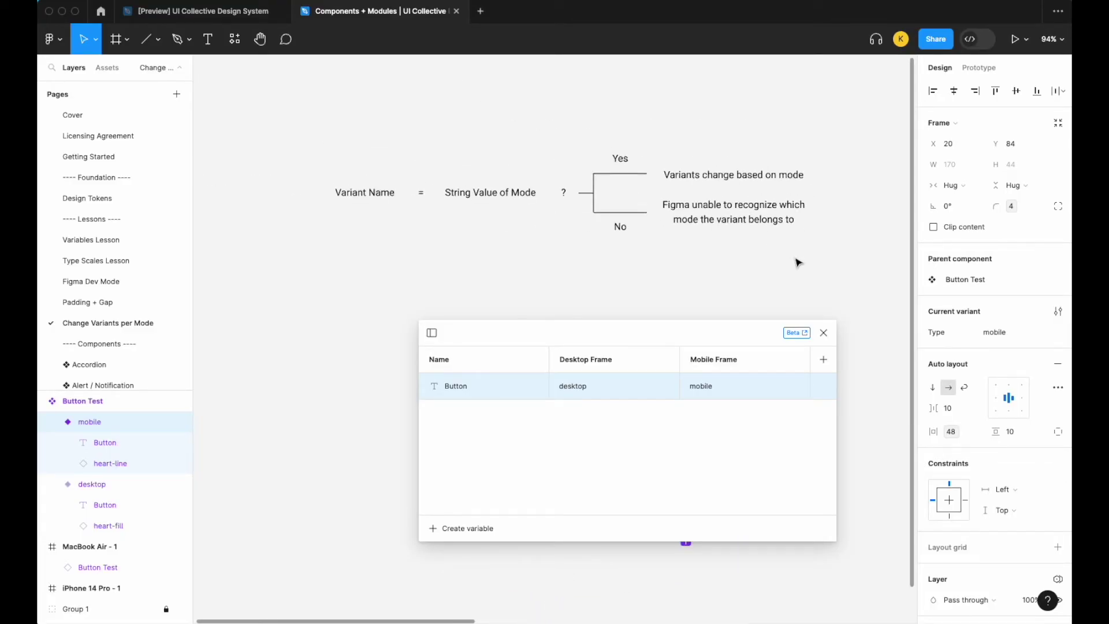
scroll(797, 260, "down", 5)
Bind the Type property of the button instance in the MacBook Air - 1 frame to the Button string variable.
left_click(723, 213)
scroll(520, 226, "right", 3)
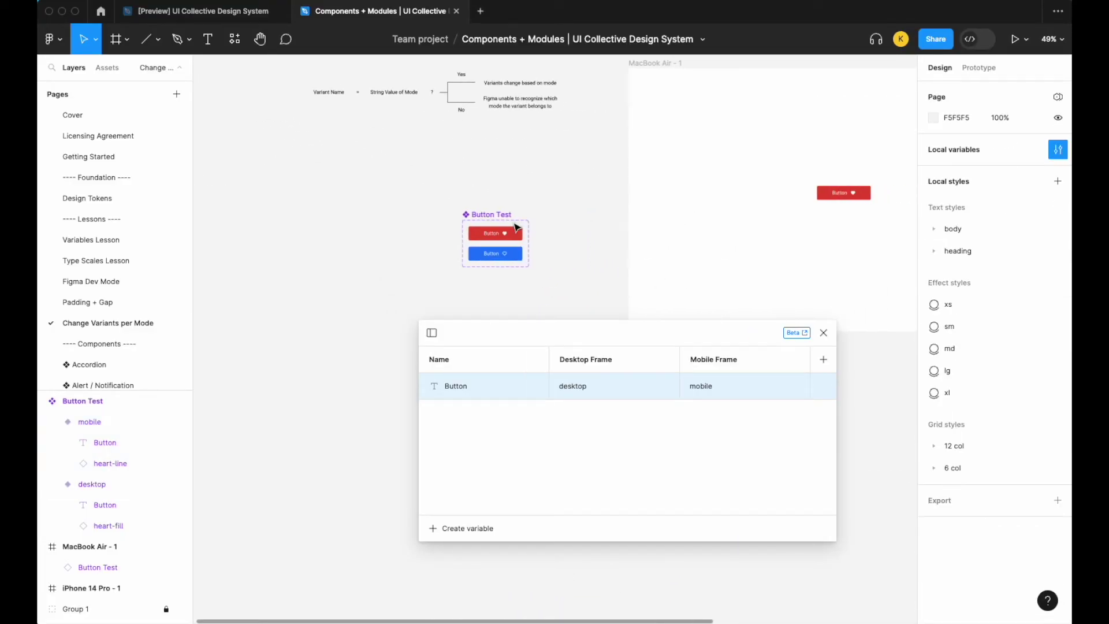
left_click(846, 192)
scroll(849, 193, "right", 3)
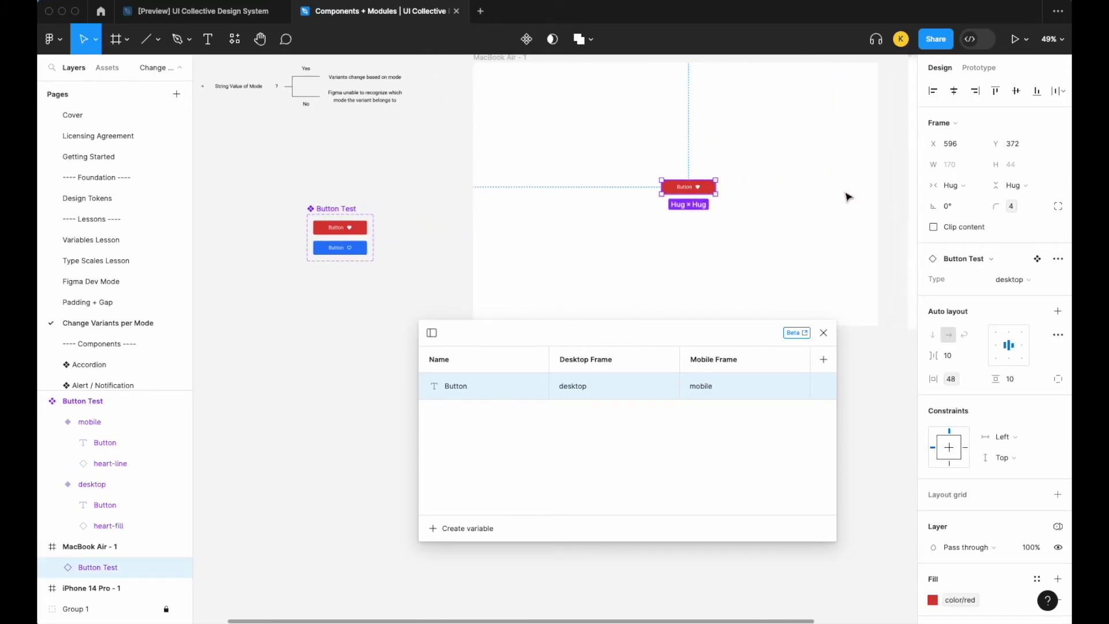
scroll(710, 257, "up", 3)
scroll(578, 324, "up", 3)
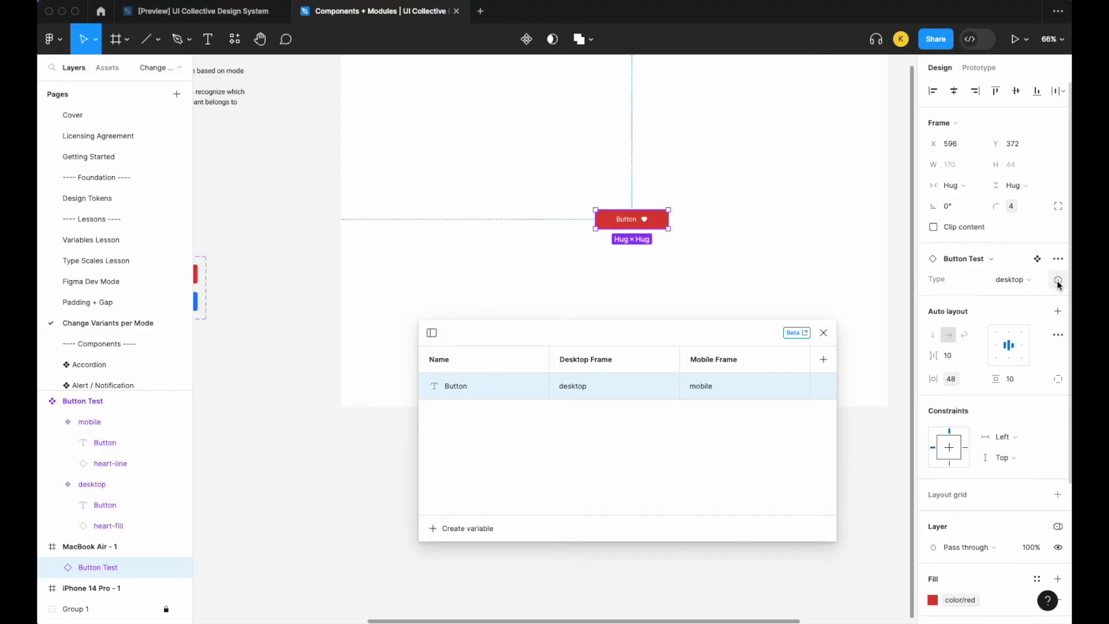
left_click(1057, 281)
scroll(989, 447, "down", 5)
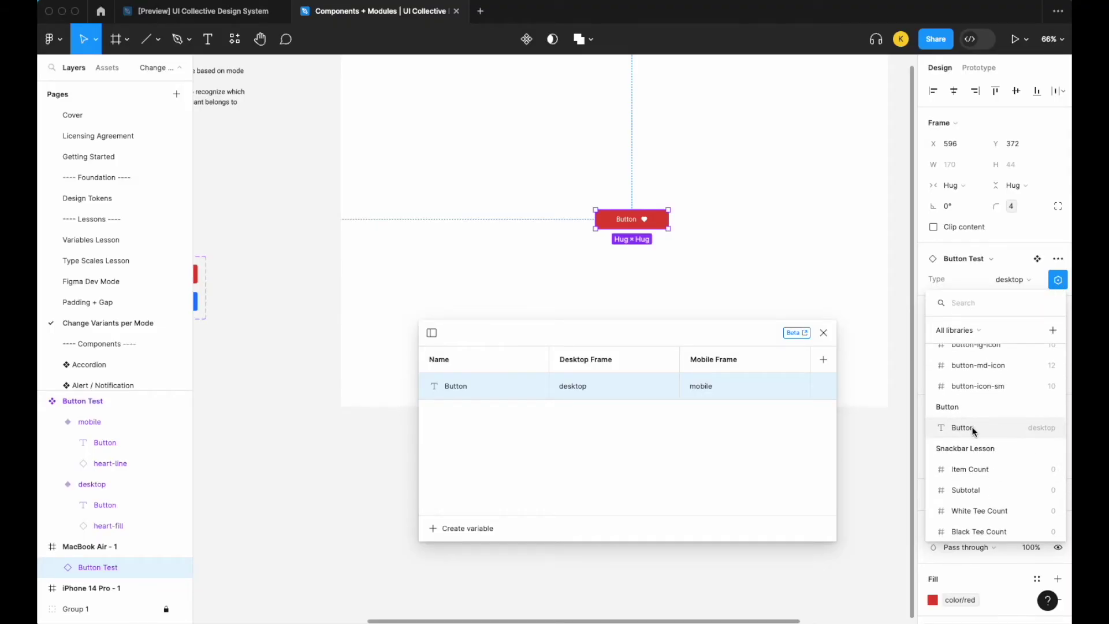
left_click(972, 426)
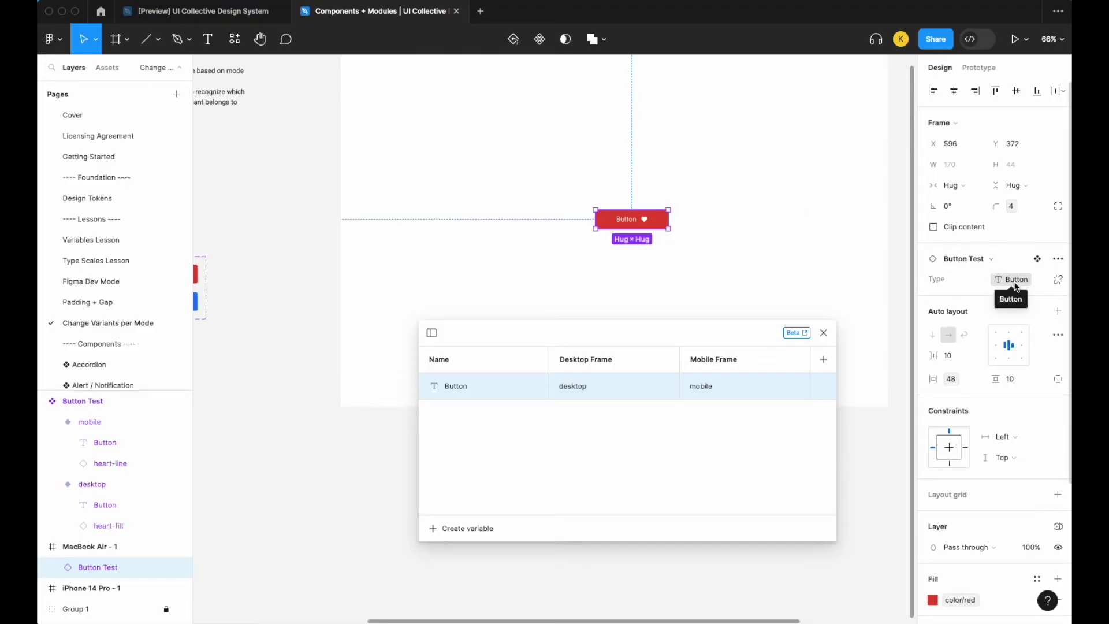
Compare the desktop variant's Type name in the Button Test component with the Button variable's Desktop Frame value.
scroll(752, 275, "left", 8)
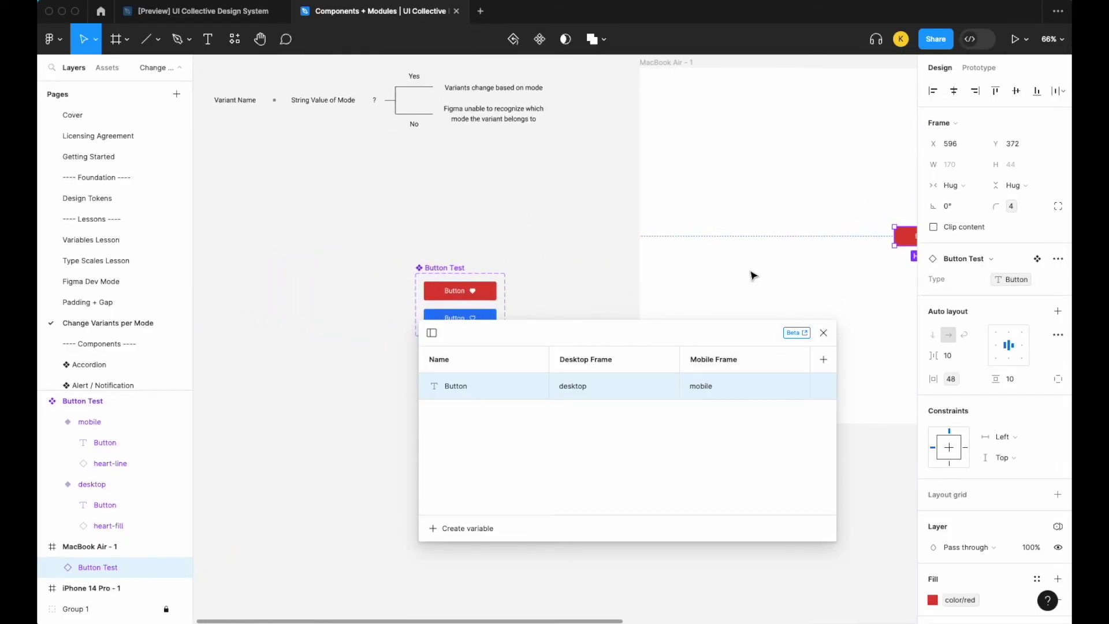
scroll(752, 275, "right", 3)
scroll(753, 276, "down", 2)
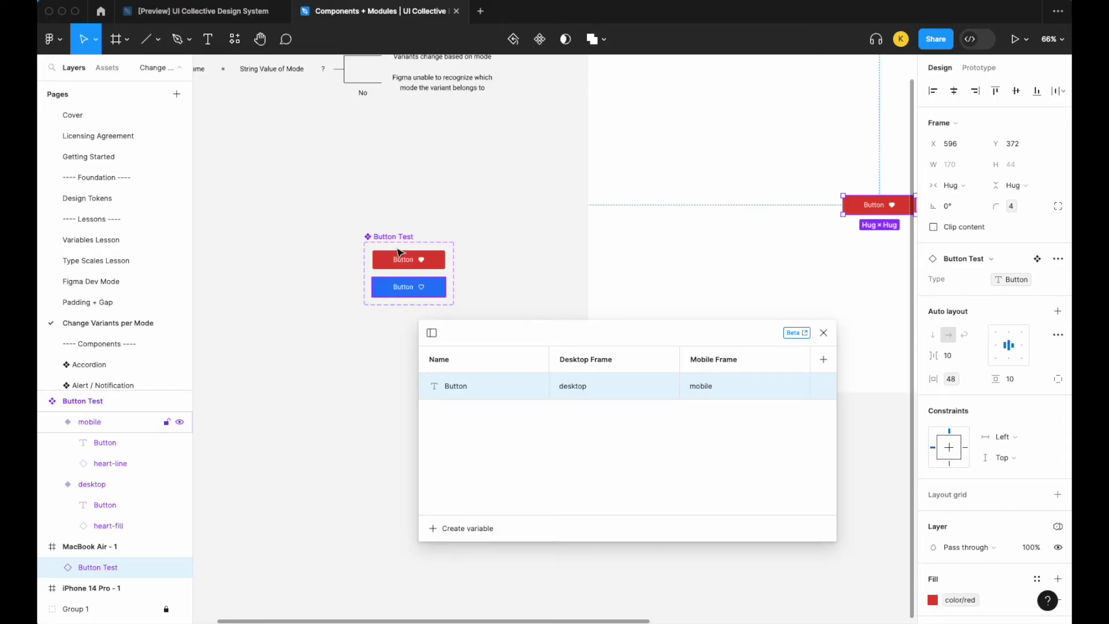
scroll(403, 267, "up", 5)
left_click(403, 266)
scroll(449, 266, "left", 2)
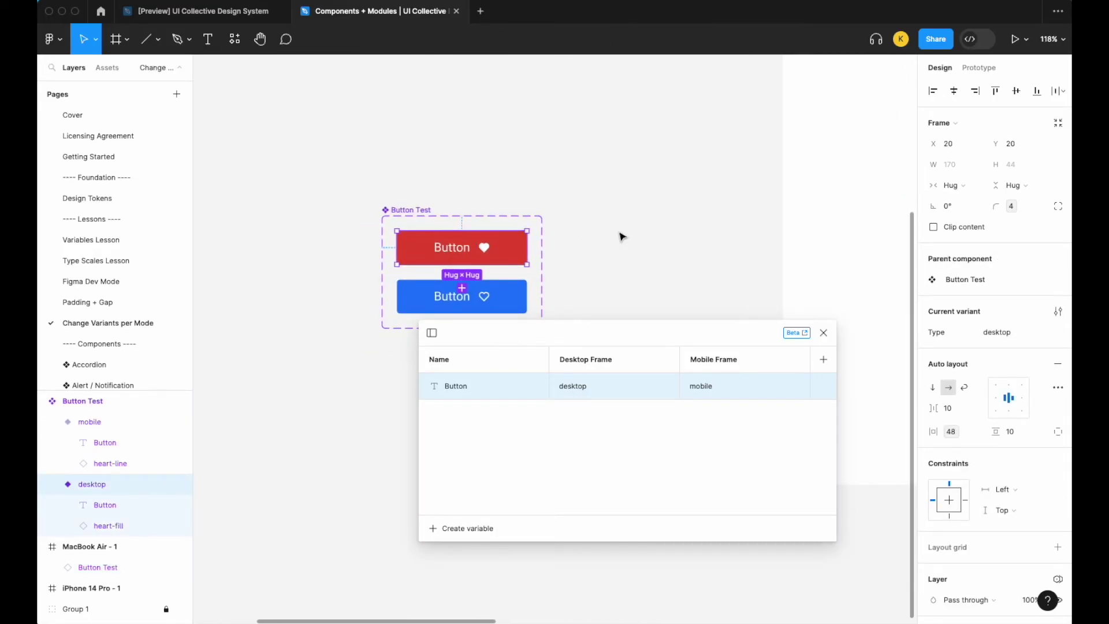
scroll(619, 235, "down", 4)
scroll(699, 195, "right", 5)
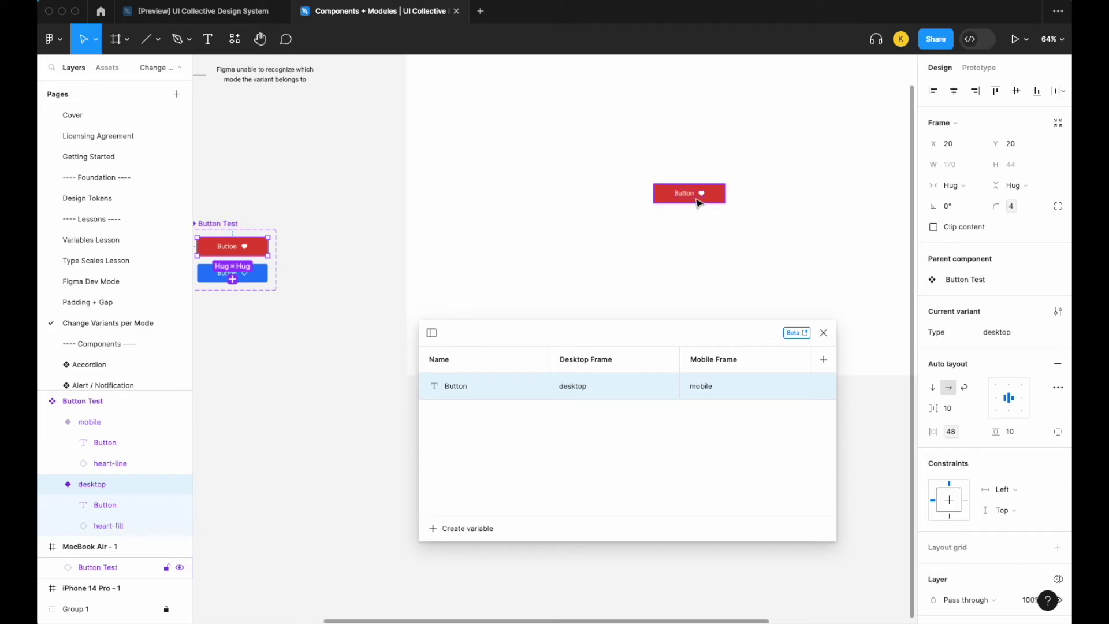
Set the Button variable's Desktop Frame value to "desktop_1" and check the Type binding of the MacBook Air - 1 button instance.
left_click(700, 200)
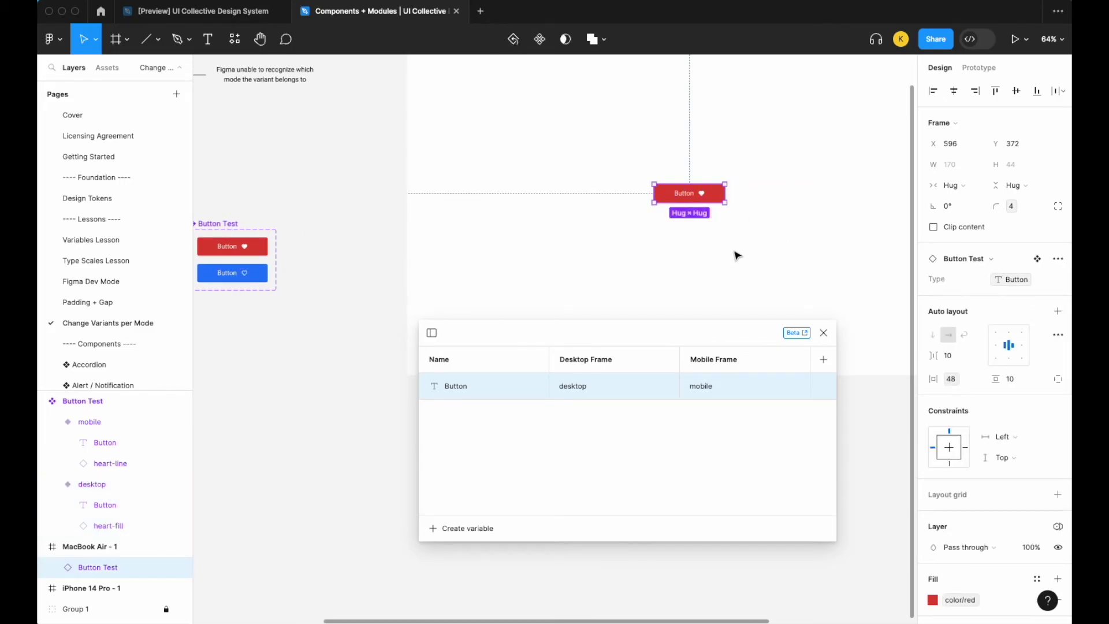
scroll(735, 252, "right", 3)
double_click(590, 392)
left_click(596, 388)
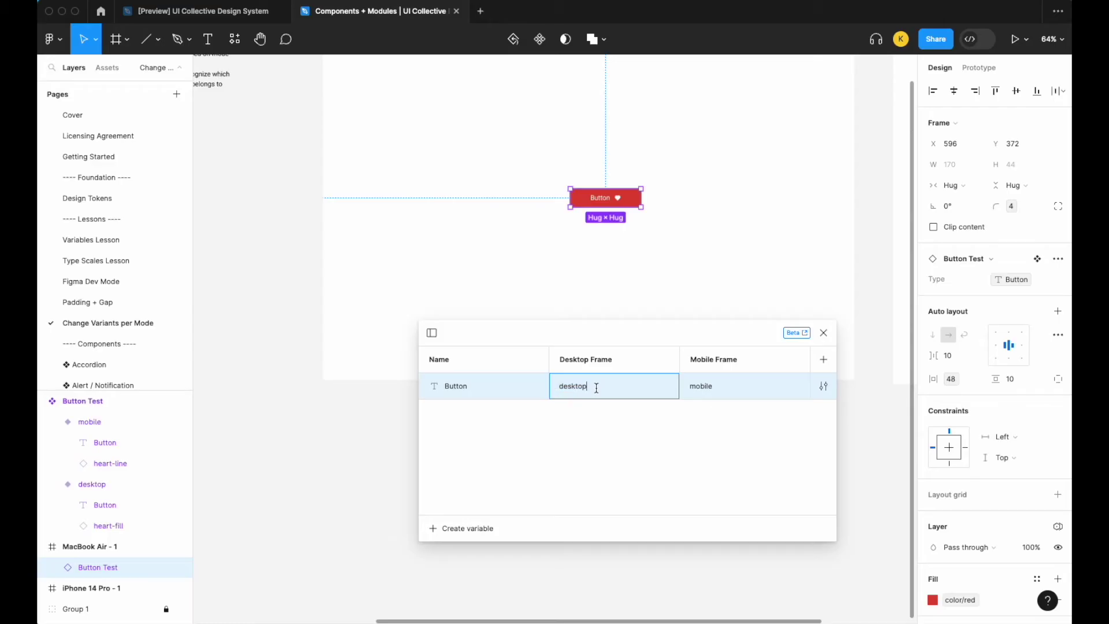
type("_1")
key("Return")
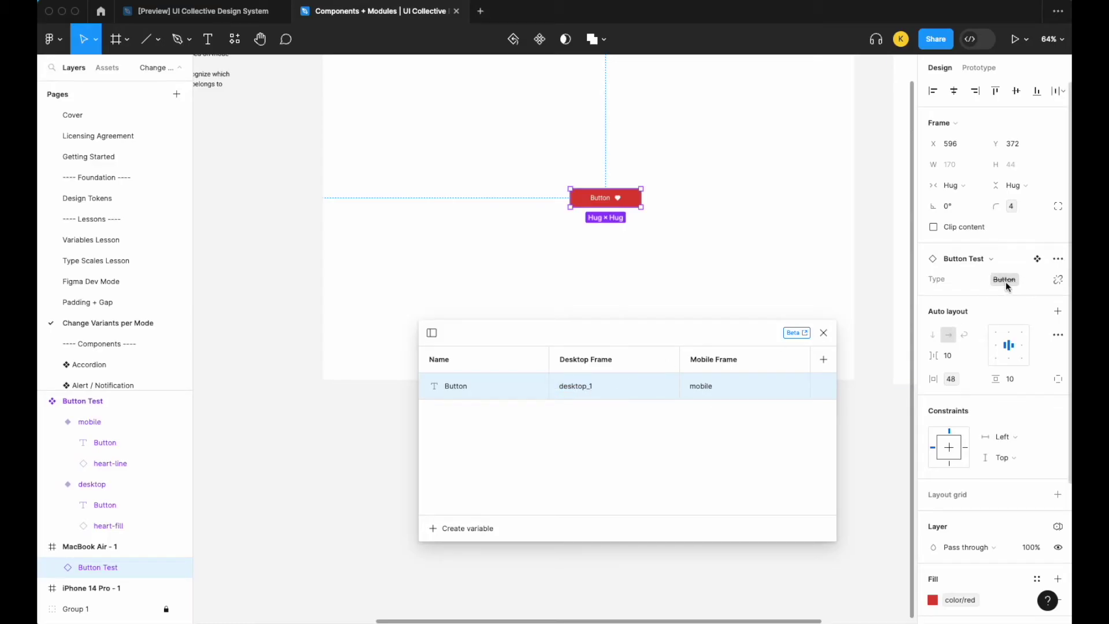
mouse_move(1006, 283)
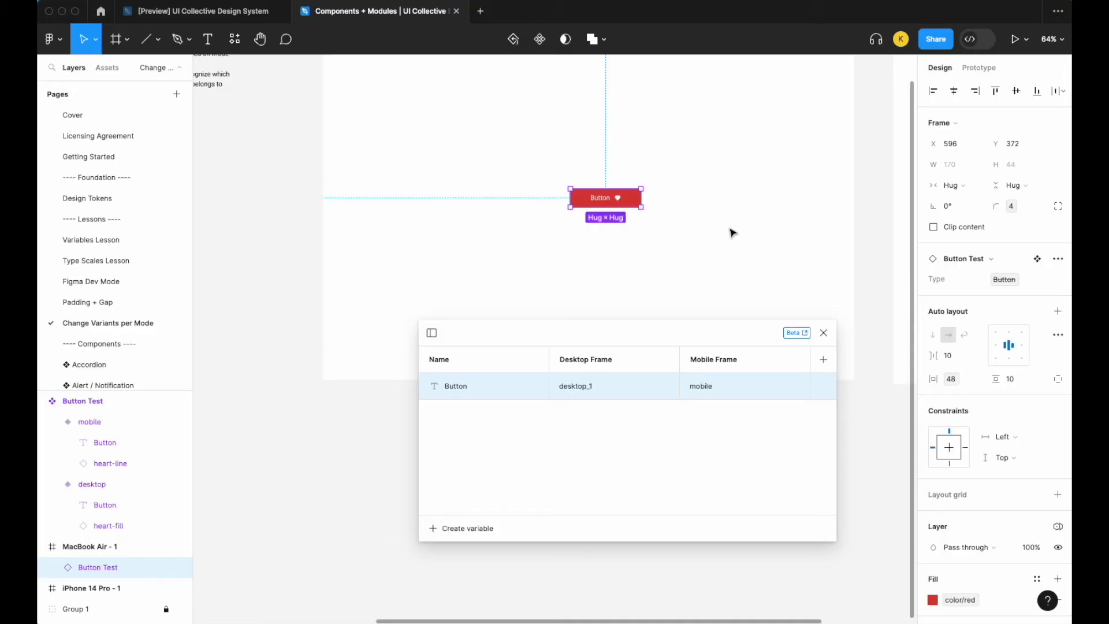
scroll(732, 231, "left", 5)
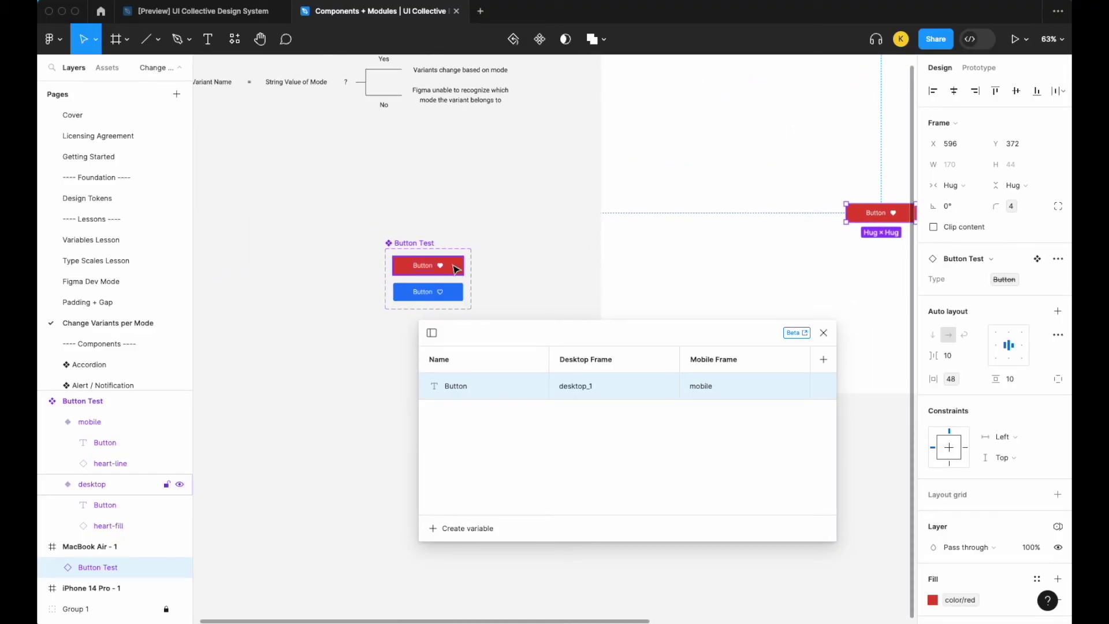
Restore the Button variable's Desktop Frame value to "desktop" and recheck the instance's Type binding.
double_click(591, 391)
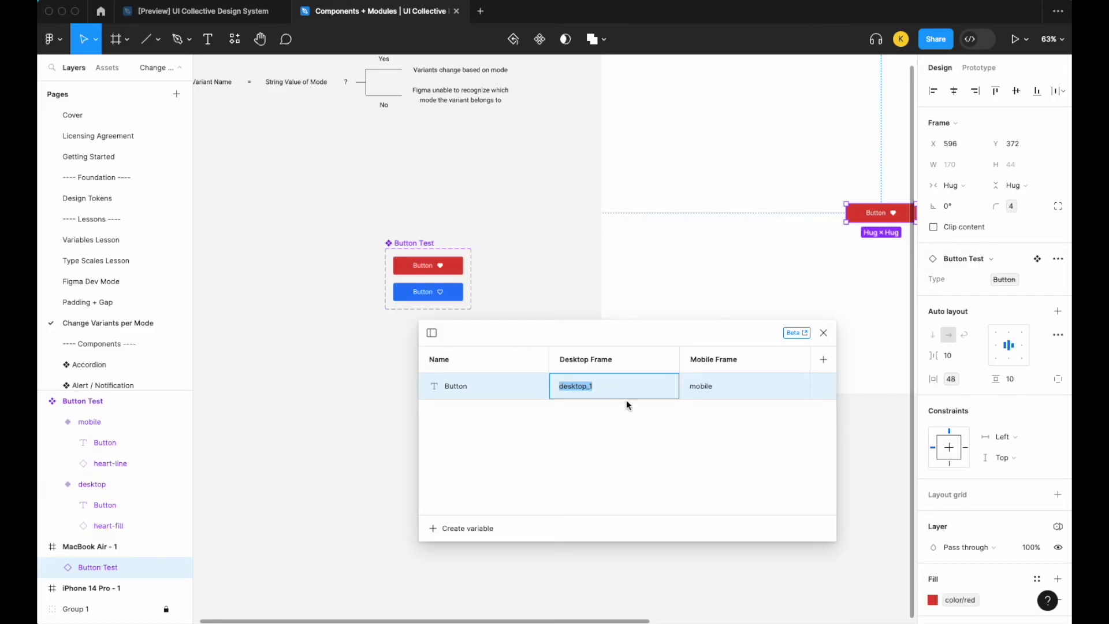
type("desk")
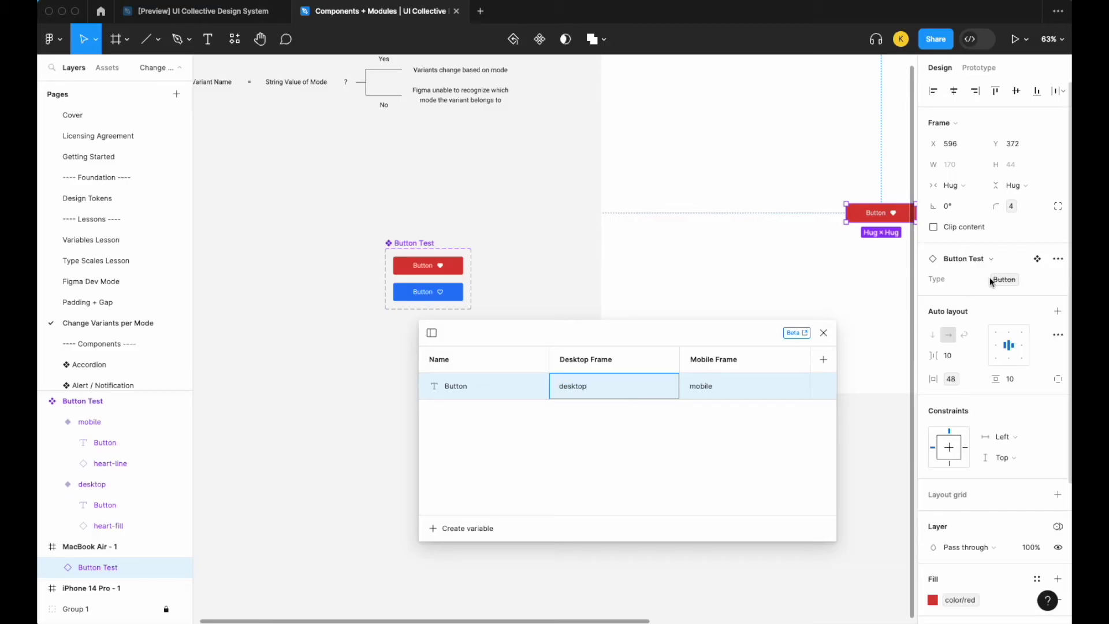
left_click(1012, 280)
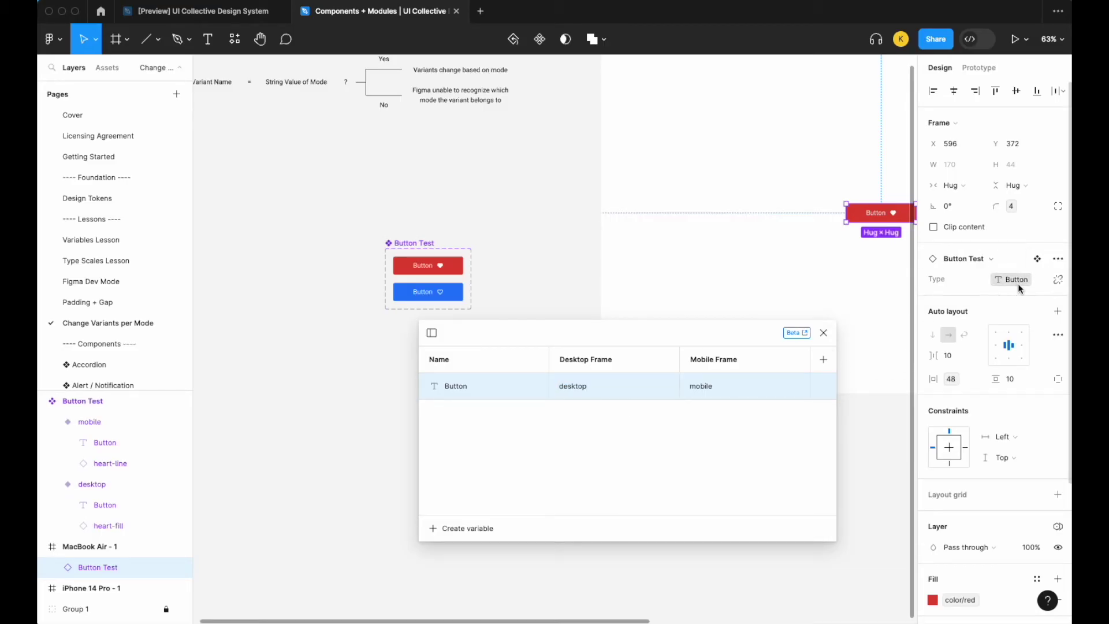
Reread the Variant Name = String Value of Mode diagram from its condition to its Yes and No outcomes.
left_click(626, 207)
scroll(626, 208, "up", 5)
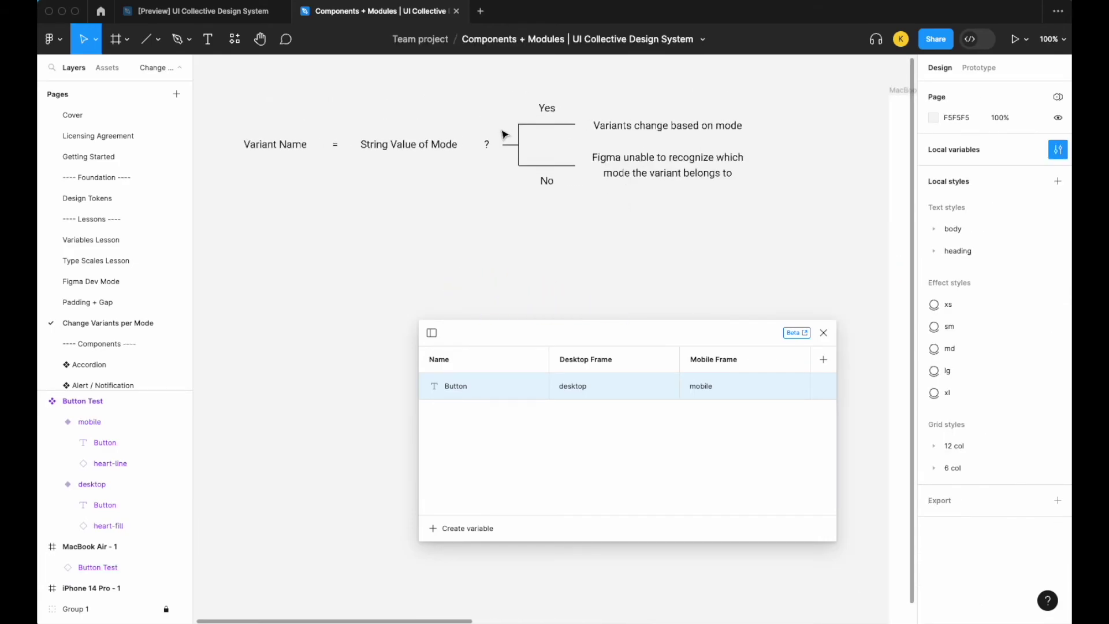
scroll(611, 215, "up", 3)
scroll(507, 236, "left", 2)
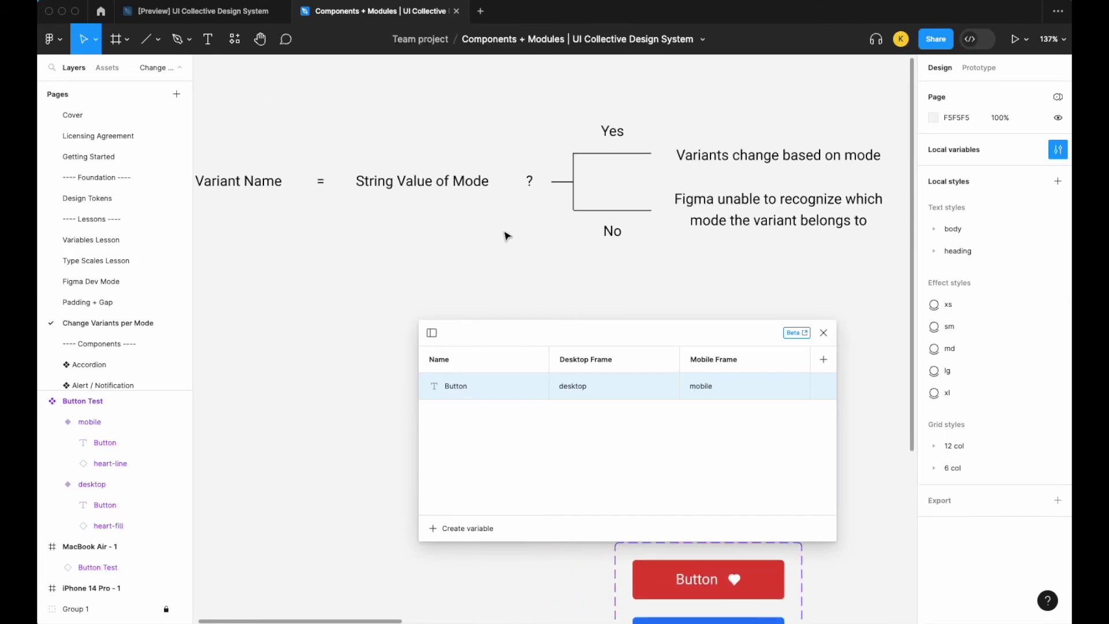
scroll(507, 236, "left", 1)
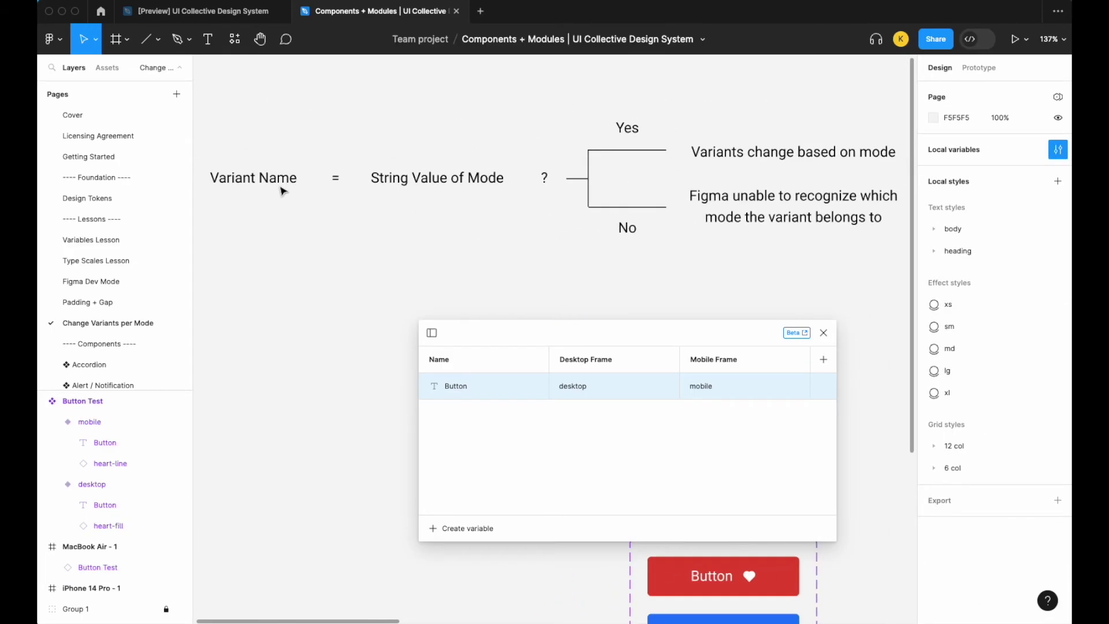
scroll(572, 201, "right", 3)
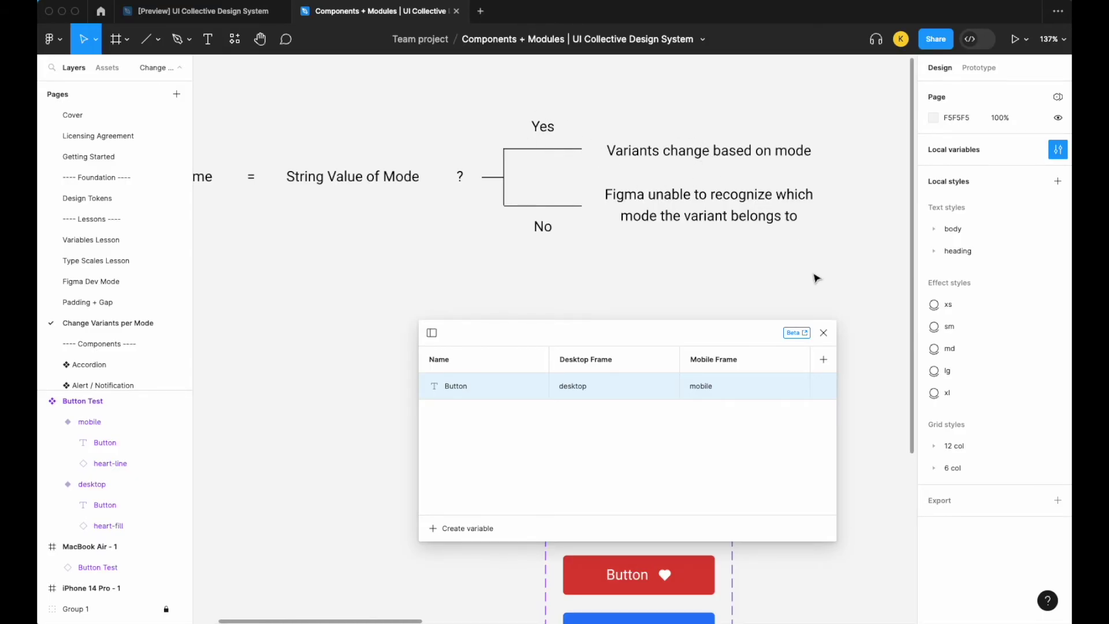
Close the variables window and set the MacBook Air - 1 frame's Button variable mode to Desktop Frame.
left_click(823, 332)
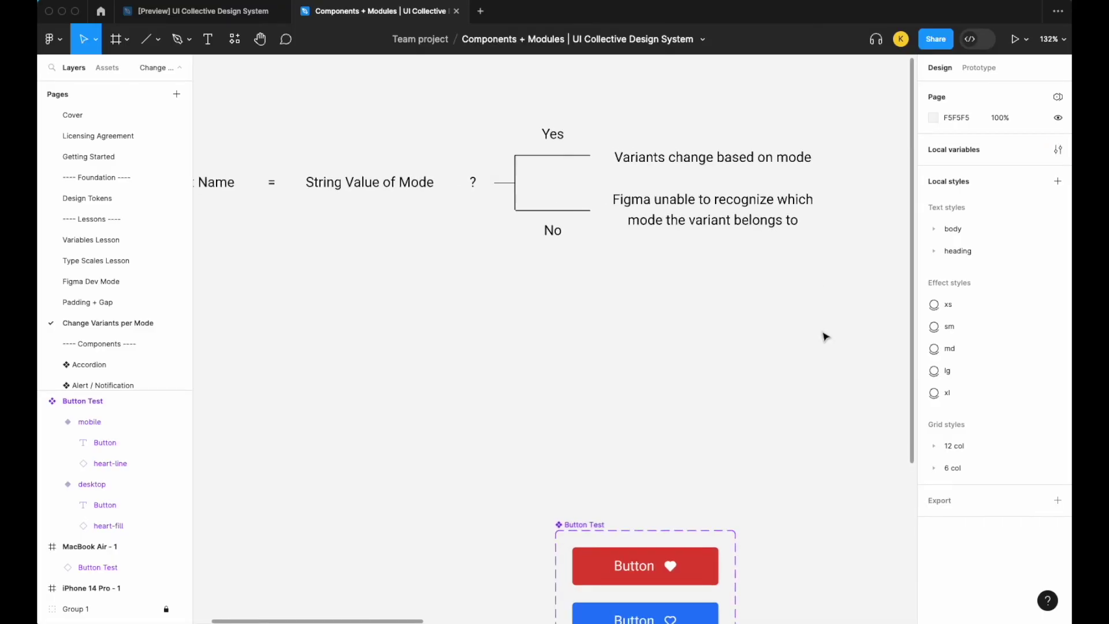
scroll(825, 336, "down", 5)
scroll(825, 336, "right", 5)
scroll(825, 335, "down", 2)
left_click(613, 304)
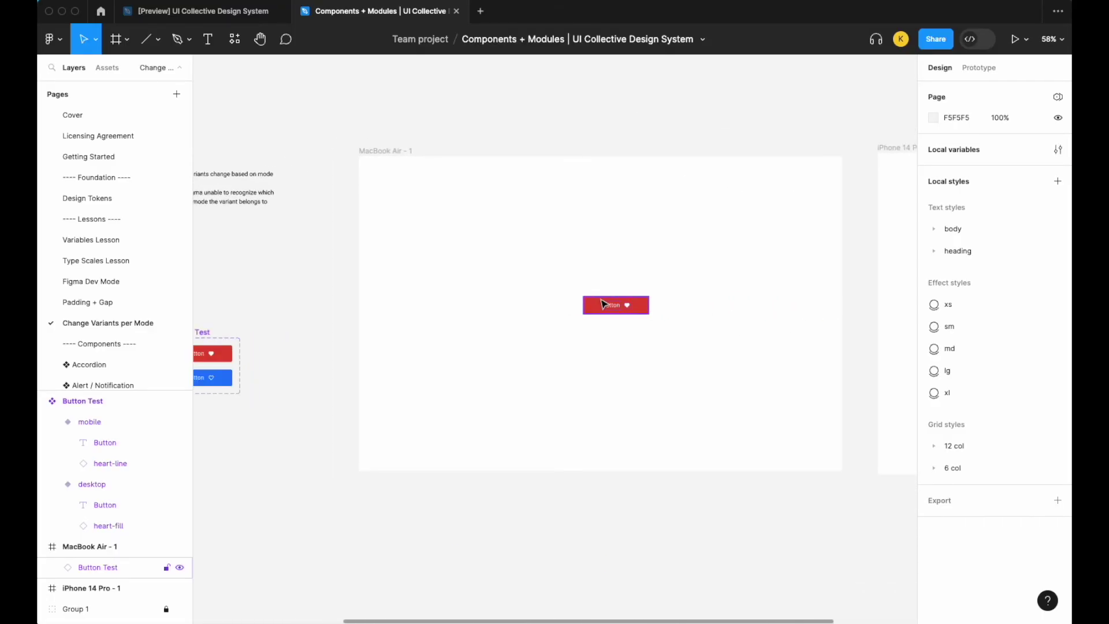
left_click(419, 164)
left_click(1057, 301)
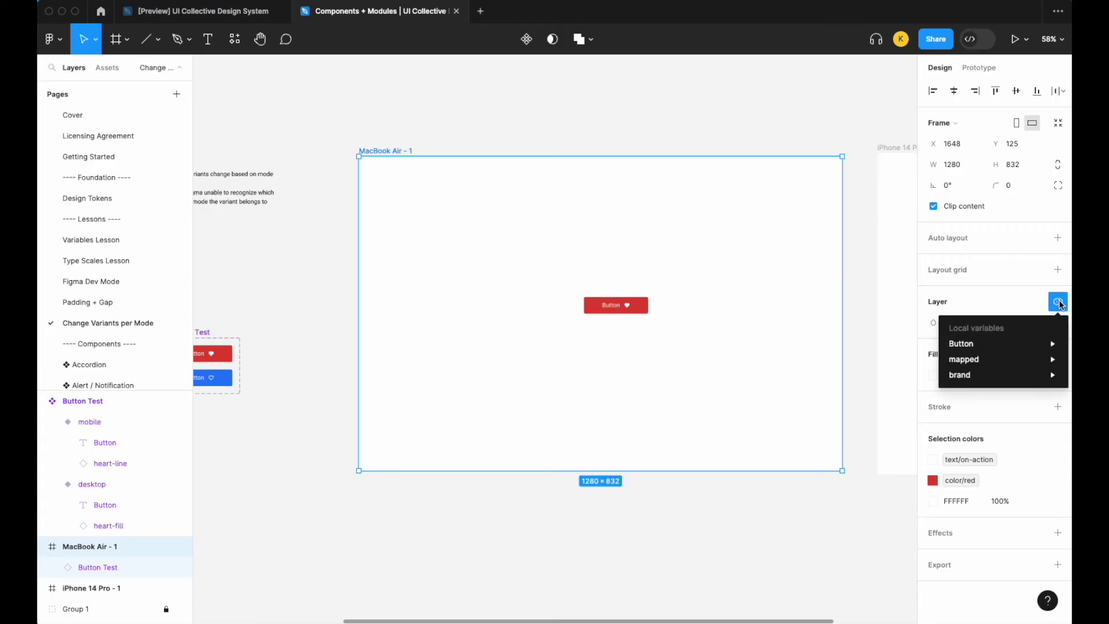
mouse_move(1001, 350)
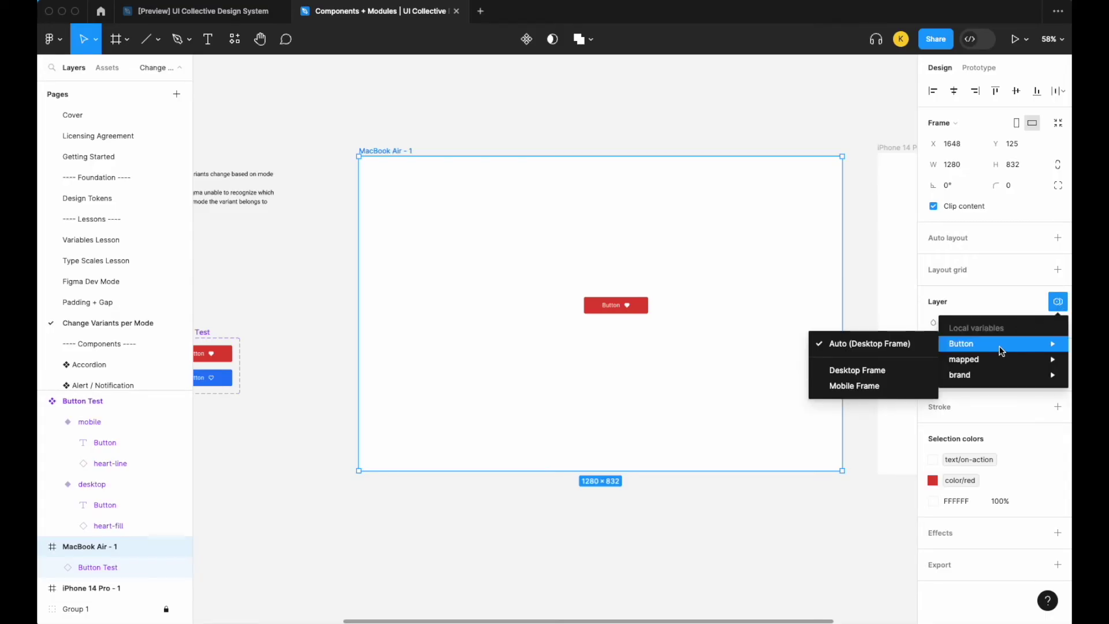
left_click(881, 373)
left_click(741, 330)
Duplicate the button instance from the MacBook Air - 1 frame into the iPhone 14 Pro - 1 frame, at about X 112, Y 382.
scroll(740, 329, "right", 5)
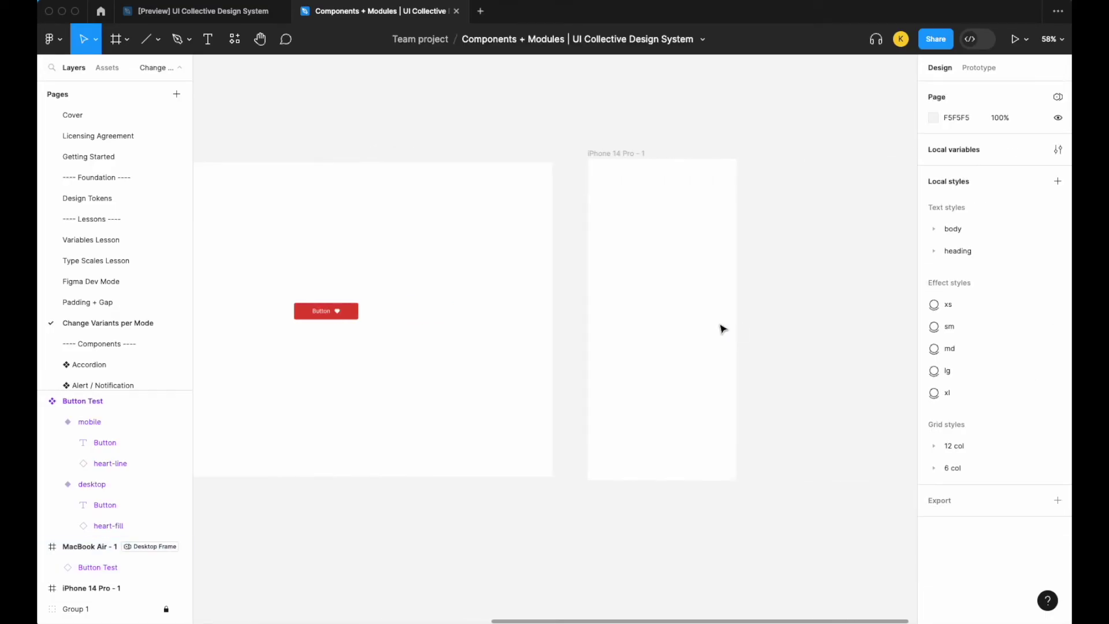
scroll(473, 287, "left", 4)
left_click(455, 316)
left_click_drag(455, 318, 796, 310)
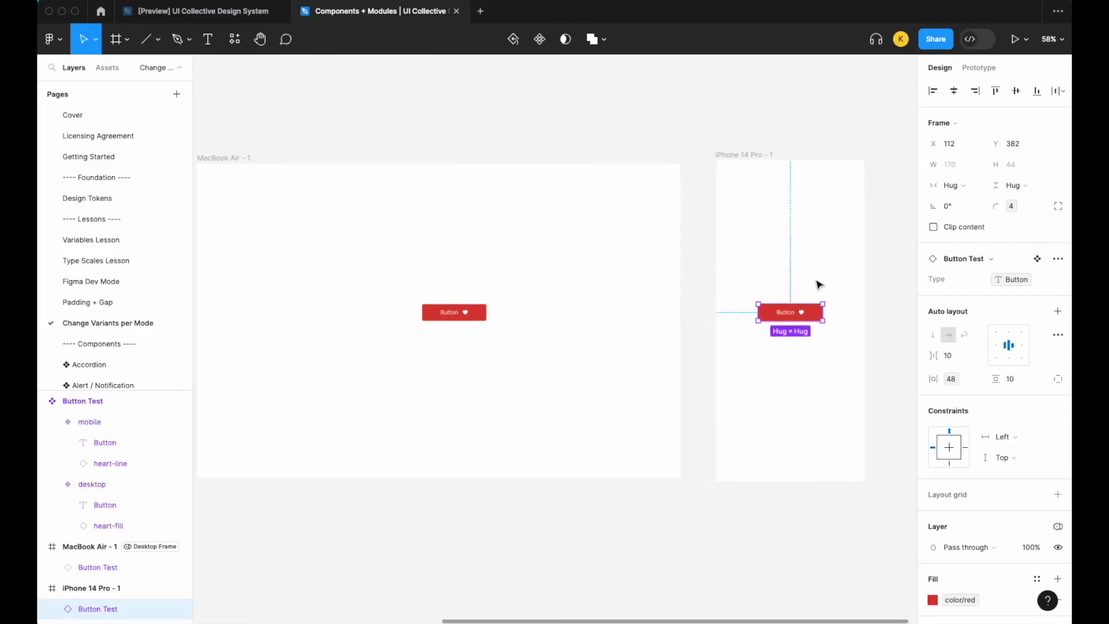
scroll(809, 271, "right", 3)
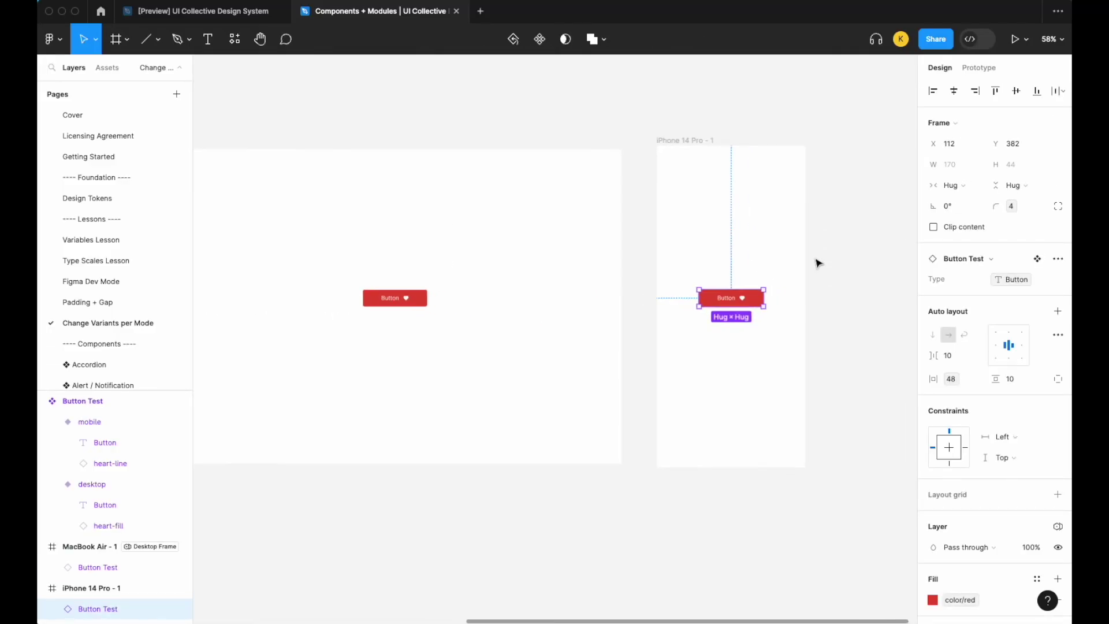
Set the iPhone 14 Pro - 1 frame's Button variable mode to Mobile Frame.
left_click(699, 147)
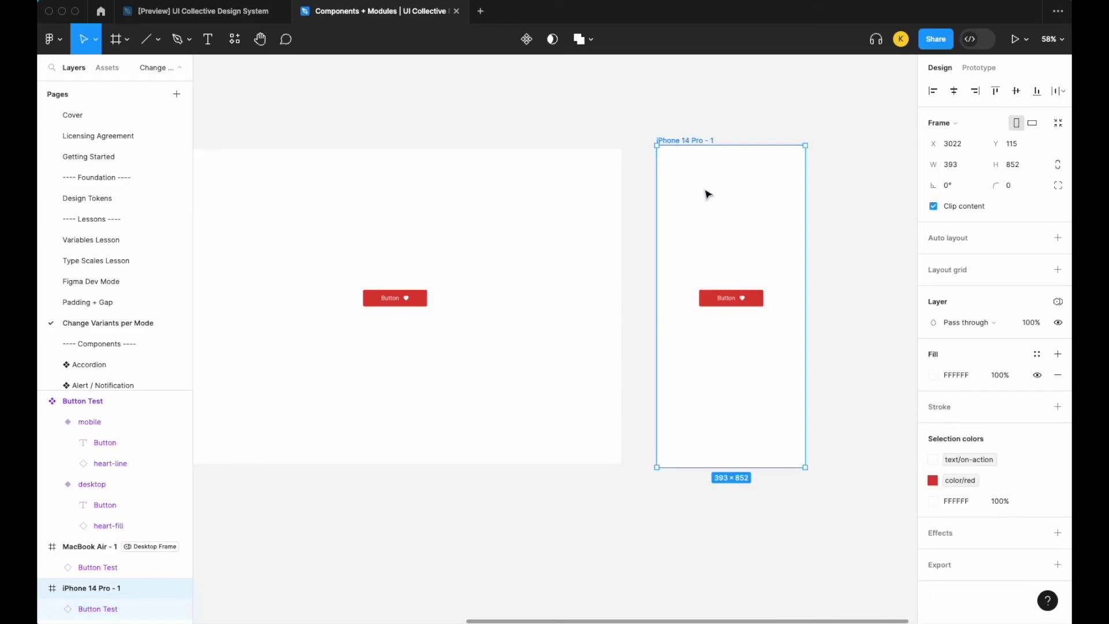
left_click(1058, 304)
mouse_move(999, 343)
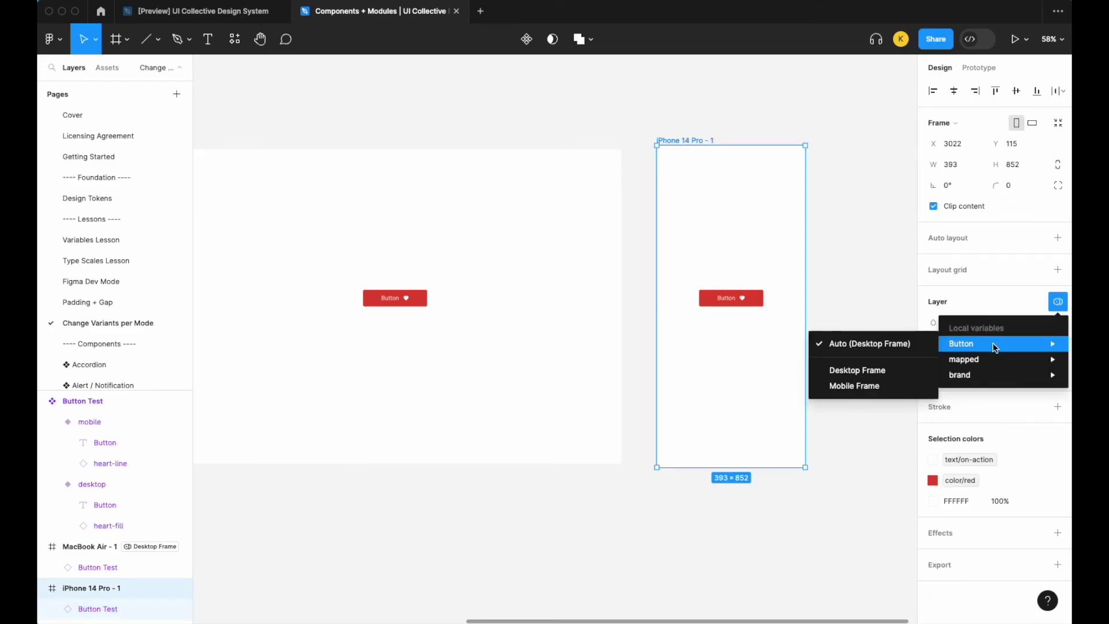
left_click(850, 386)
left_click(851, 389)
Compare the button instances in the MacBook Air - 1 and iPhone 14 Pro - 1 frames with the Button Test variants.
scroll(712, 330, "up", 1)
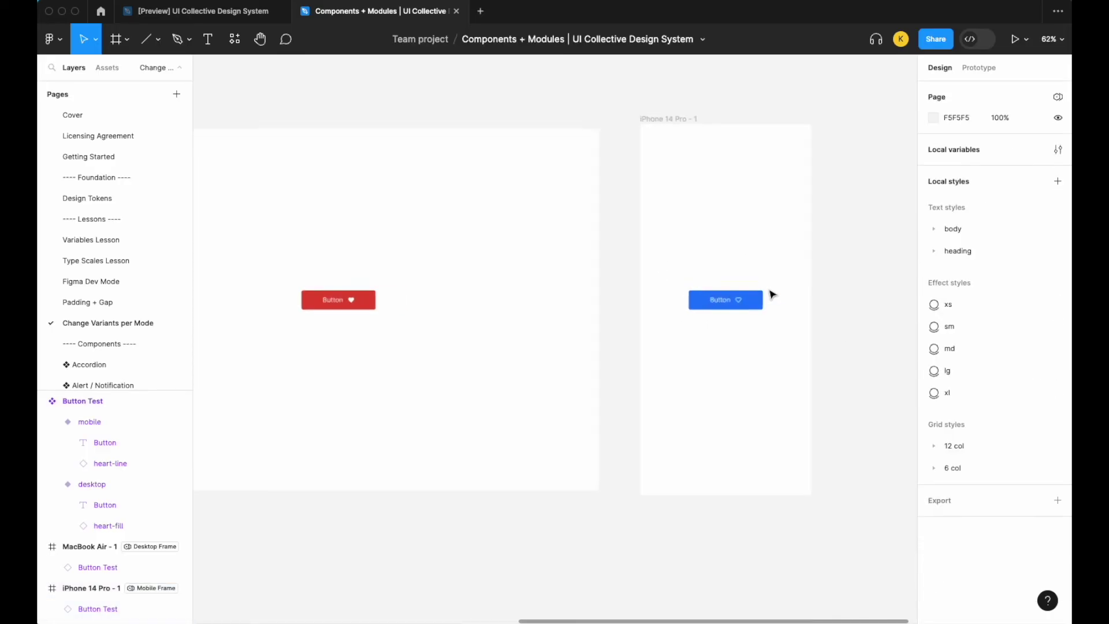
scroll(719, 301, "down", 5)
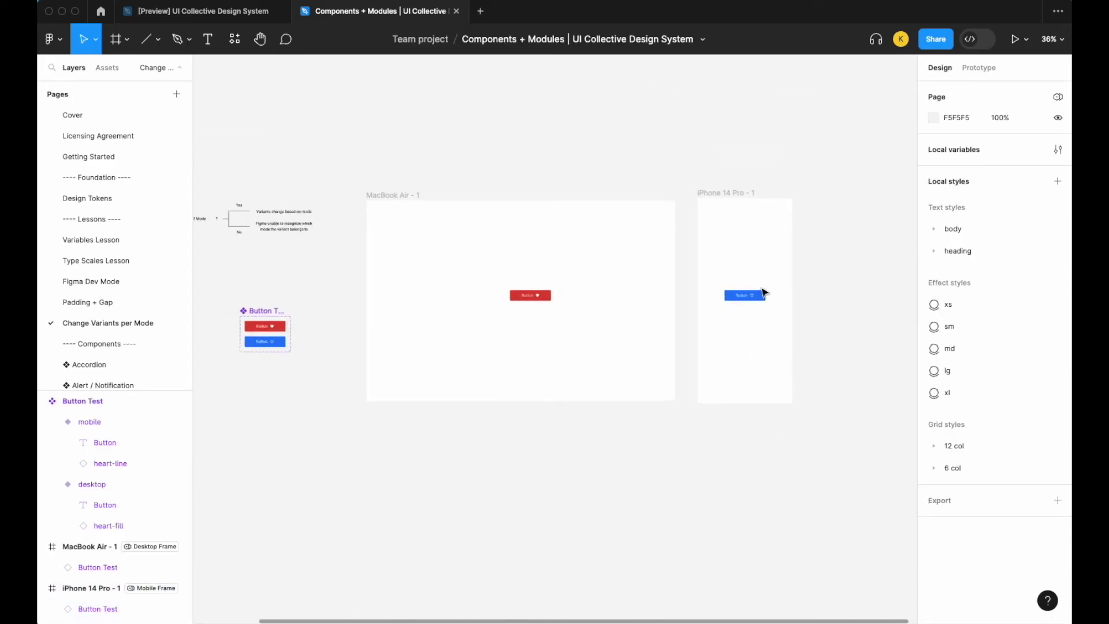
scroll(764, 293, "up", 2)
scroll(729, 209, "up", 2)
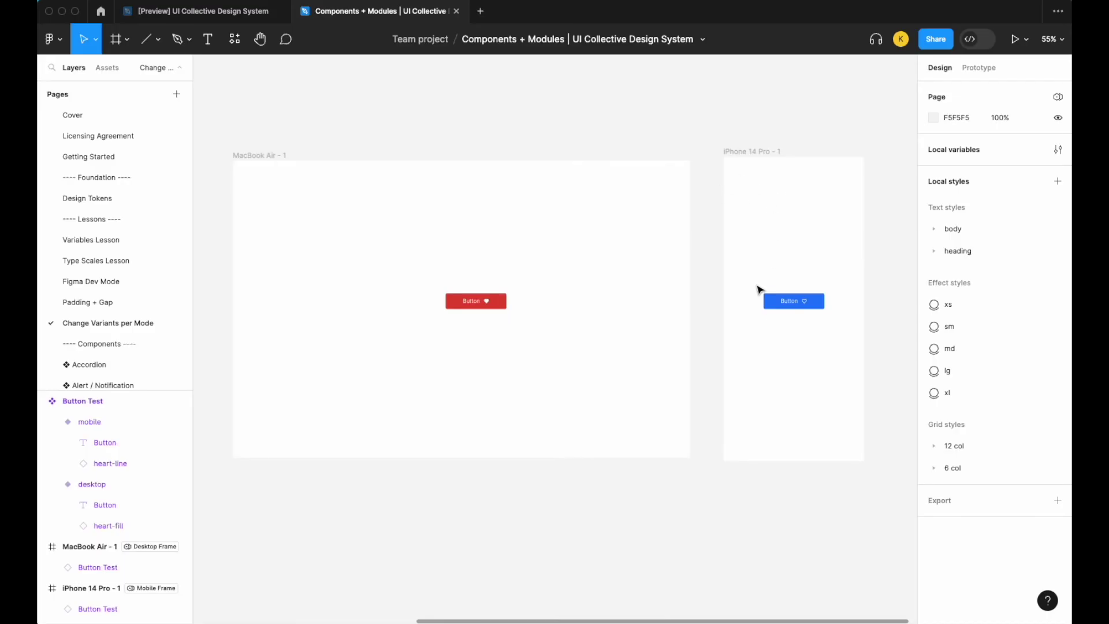
scroll(794, 301, "down", 2)
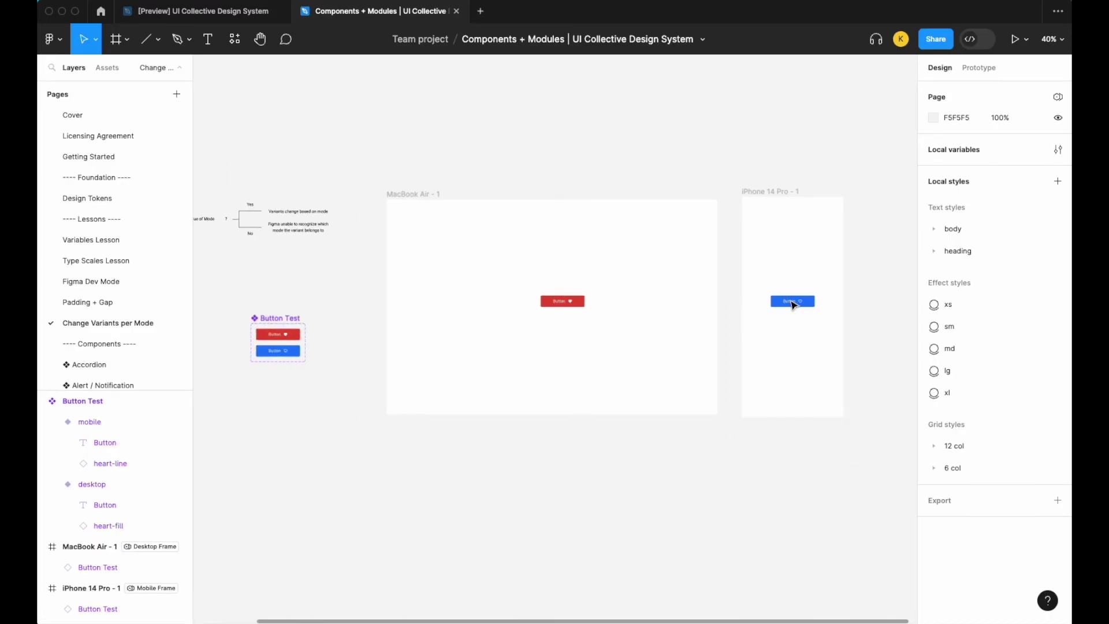
left_click(794, 304)
mouse_move(797, 304)
left_mouse_down()
mouse_move(597, 304)
mouse_move(799, 304)
left_mouse_up()
left_click(739, 456)
Copy the Header Navigation component set from the Top Navigation page into the Change Variants per Mode page.
scroll(118, 352, "down", 10)
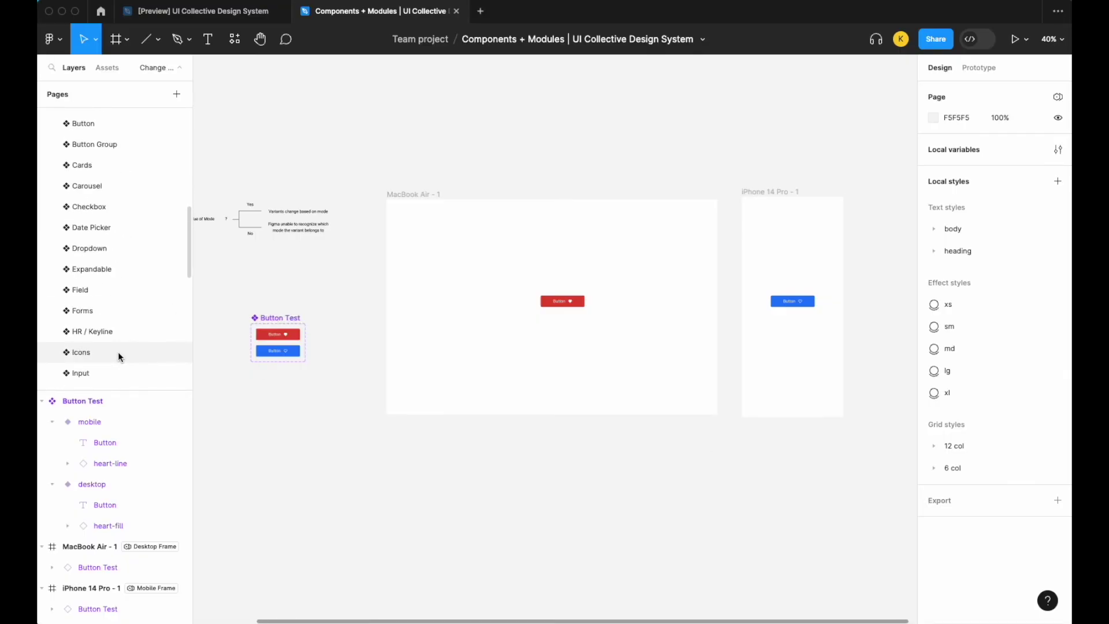
left_click(126, 338)
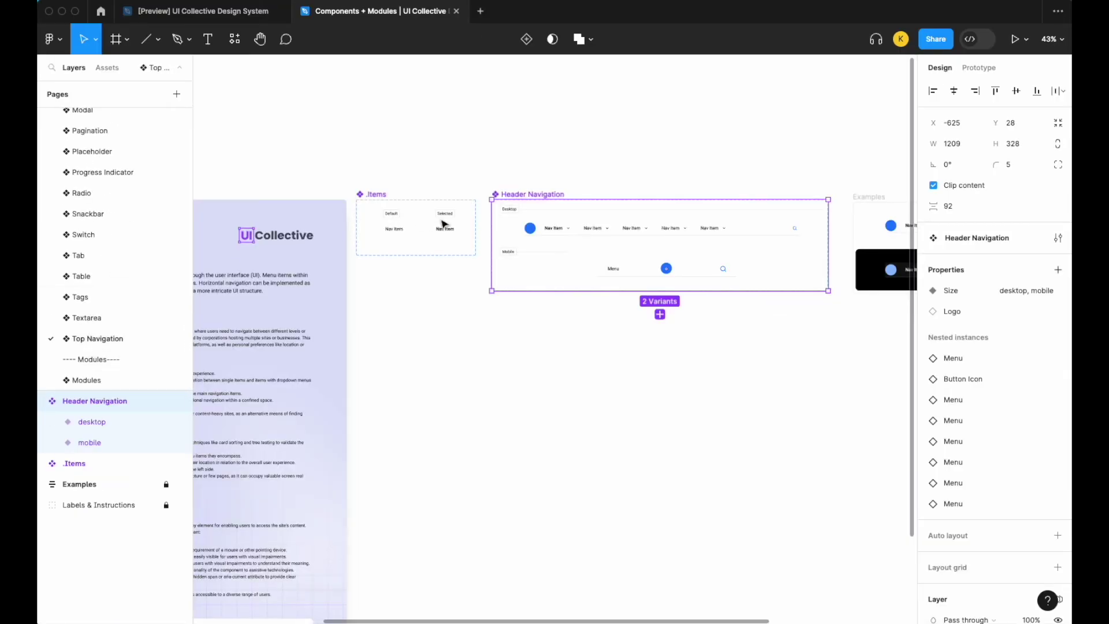
scroll(126, 201, "up", 10)
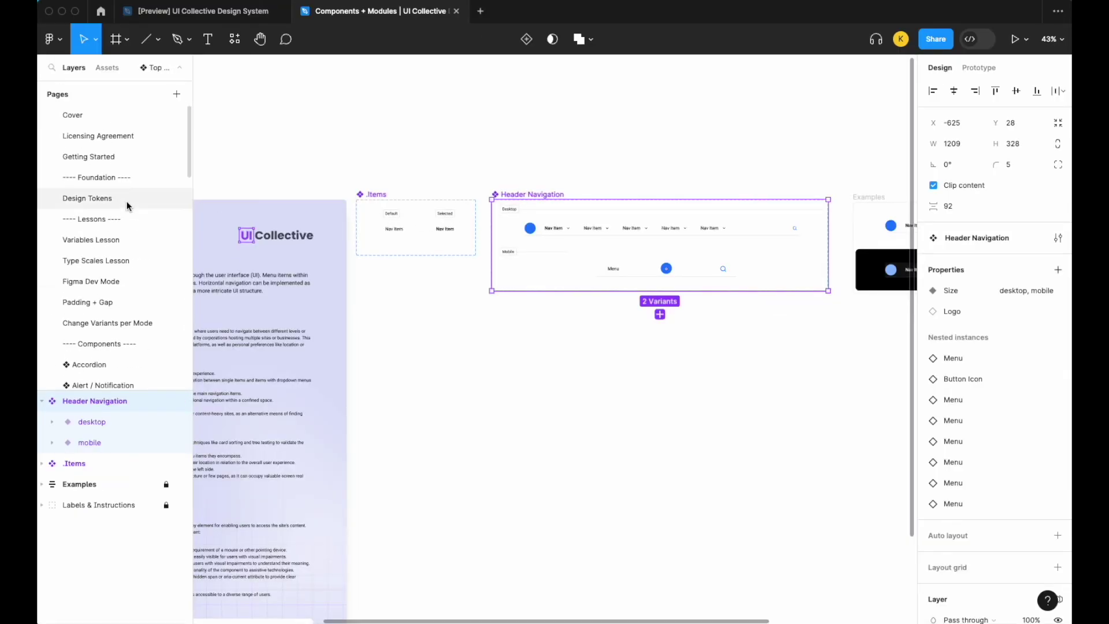
left_click(123, 325)
key("ctrl+v")
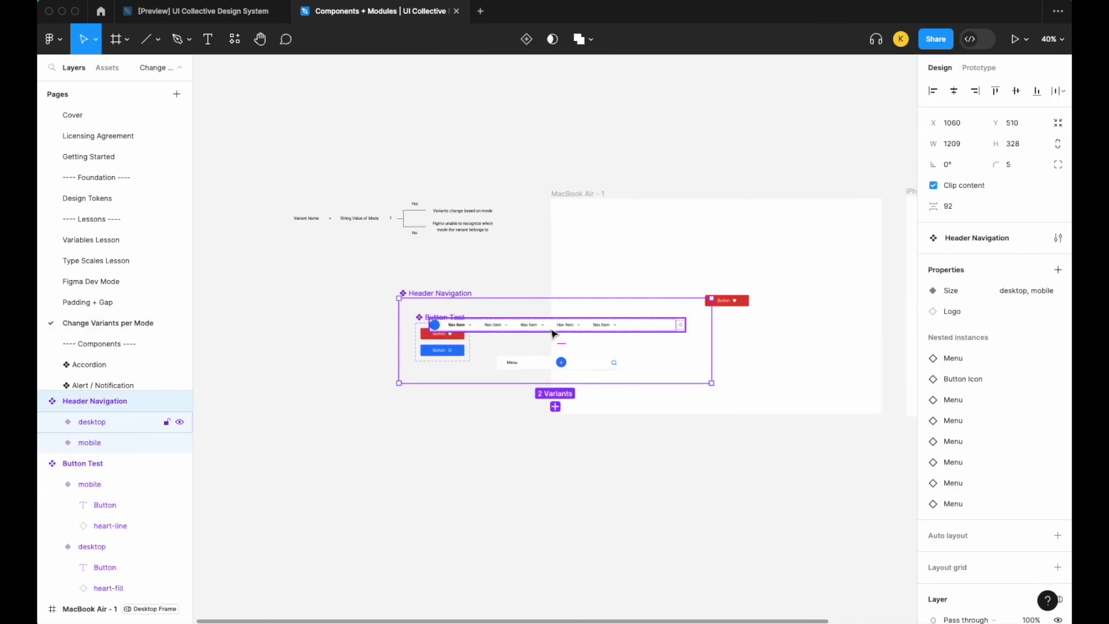
Move the Header Navigation component set below the Button Test set, to about X 363, Y 869.
left_click_drag(450, 348, 280, 416)
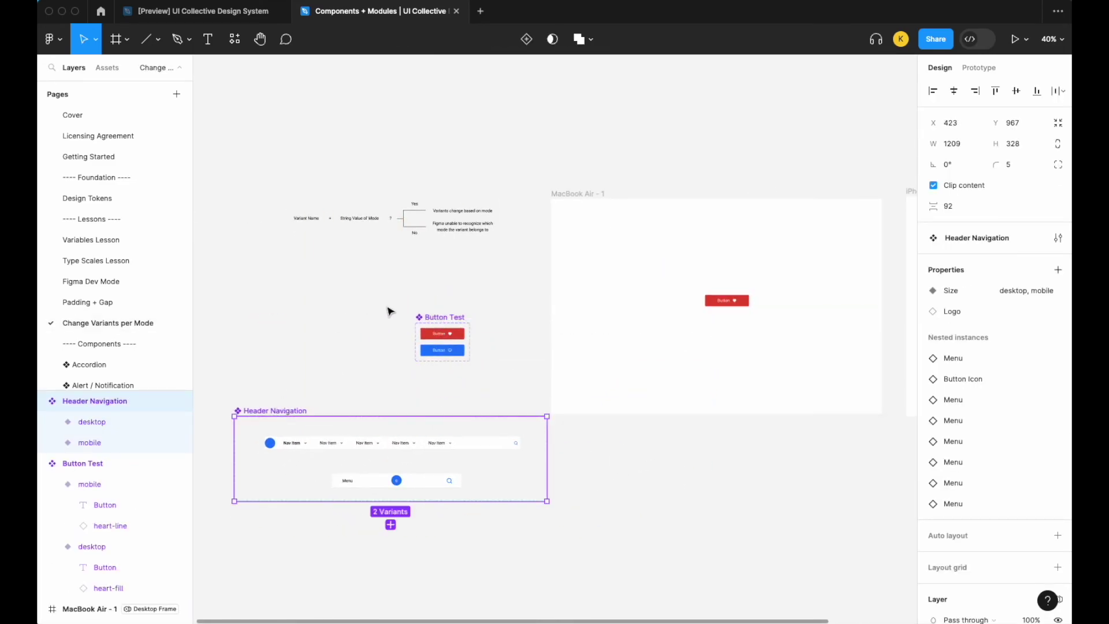
scroll(376, 318, "left", 3)
scroll(376, 318, "down", 2)
left_click_drag(358, 345, 343, 319)
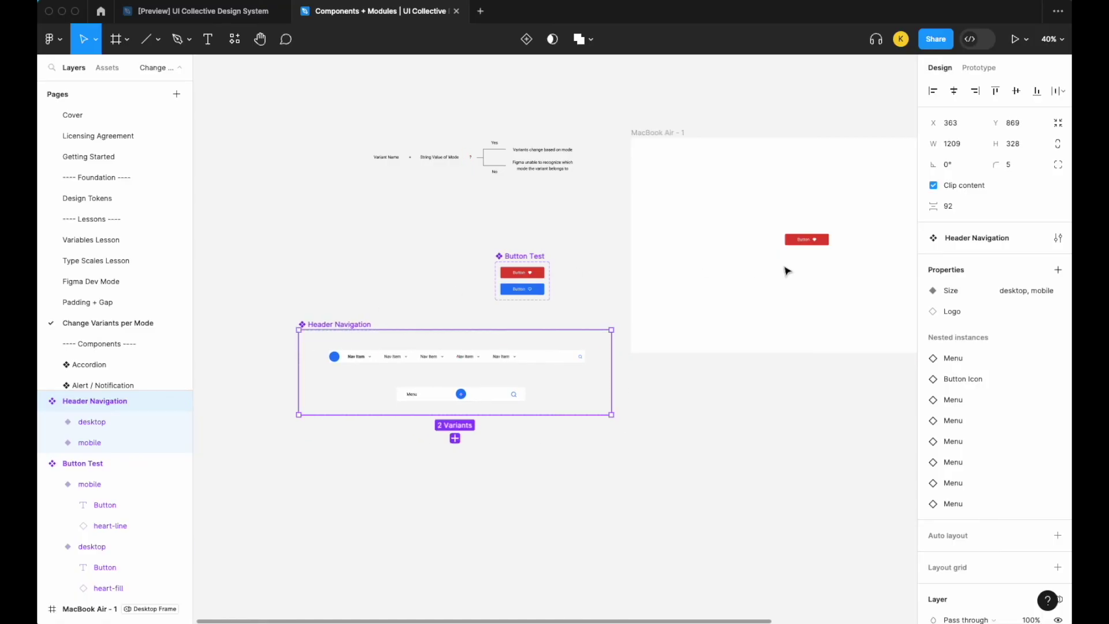
Create a string variable named Nav in the local variables collection that holds Button.
left_click(596, 254)
scroll(597, 254, "left", 3)
scroll(597, 255, "down", 1)
left_click(1057, 150)
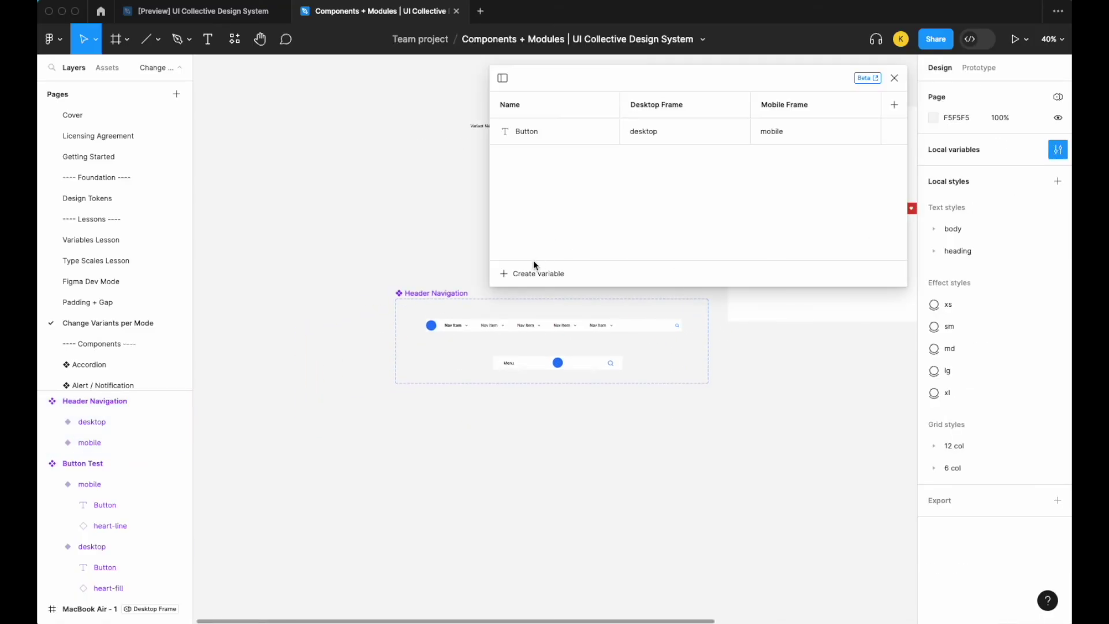
left_click(534, 266)
left_click(545, 330)
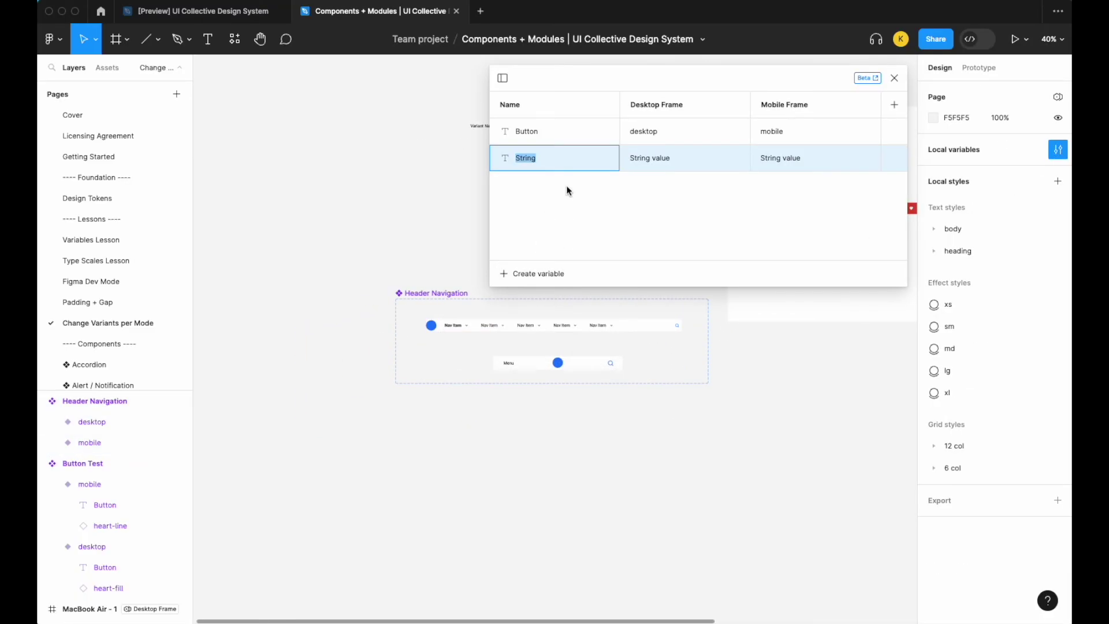
type("Nav")
key("Return")
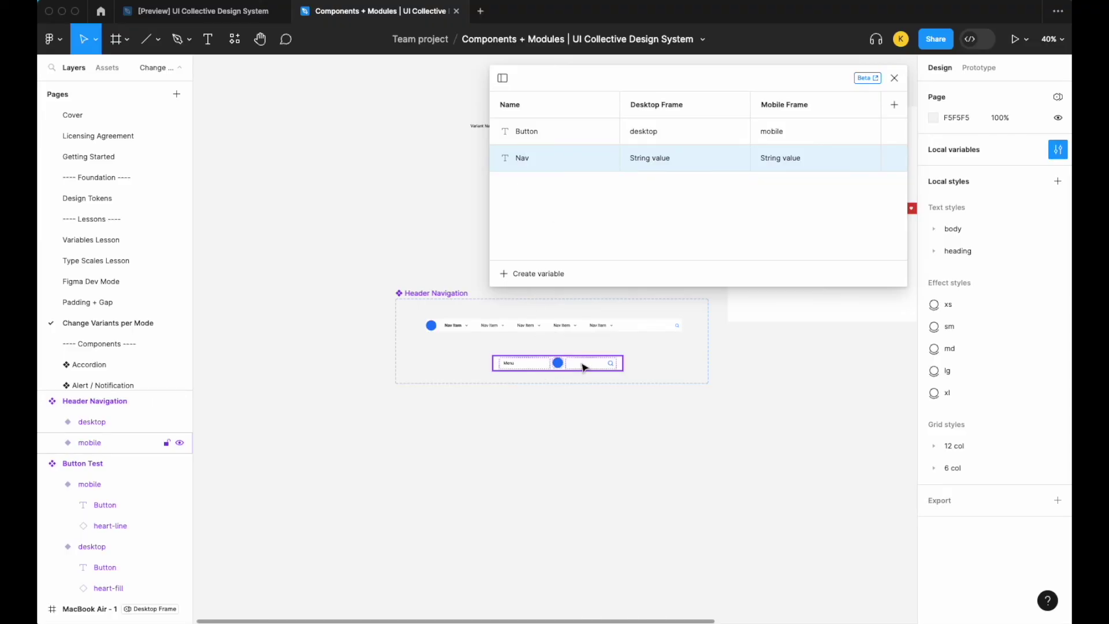
Check the Header Navigation variant names and set the Nav variable's Desktop Frame value to "desktop".
scroll(584, 367, "up", 5)
left_click(613, 342)
scroll(614, 342, "up", 2)
scroll(614, 342, "left", 2)
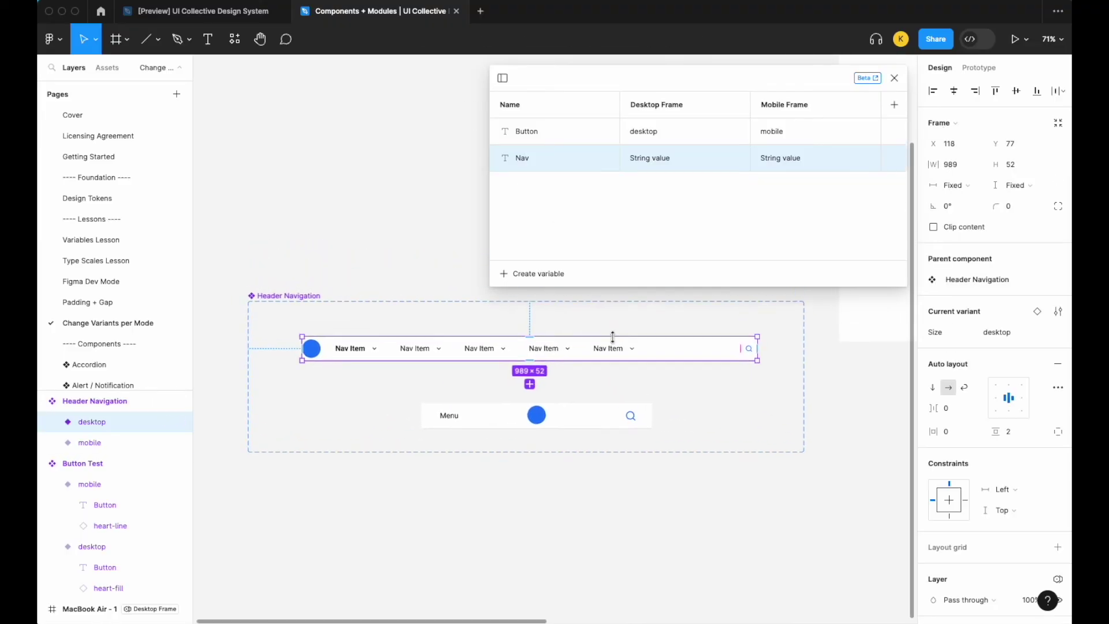
left_click(595, 430)
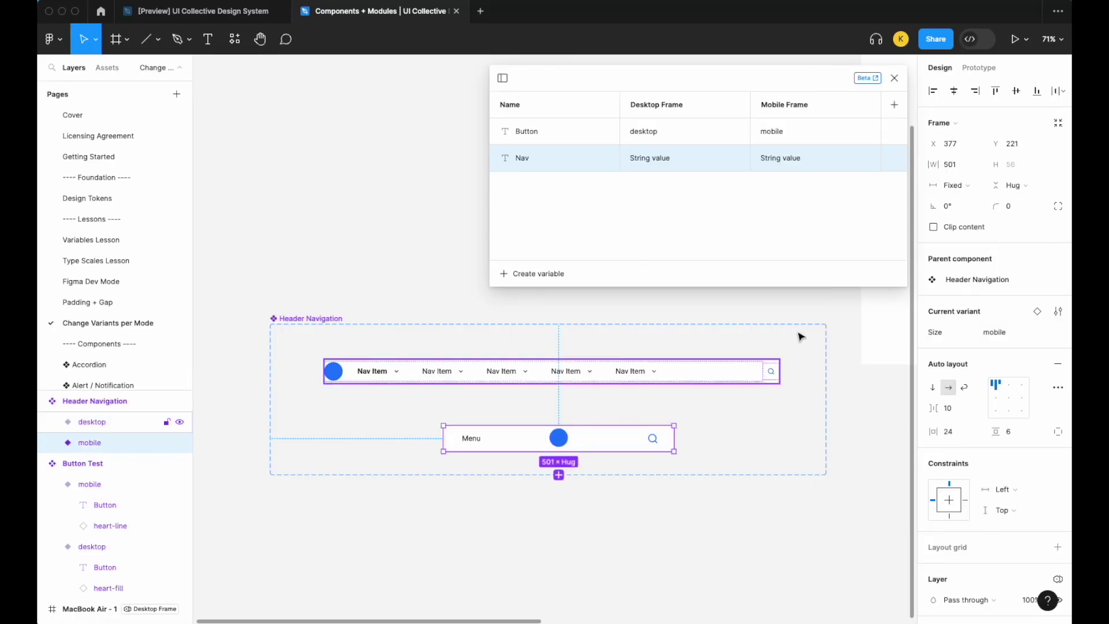
double_click(651, 162)
type("desktop")
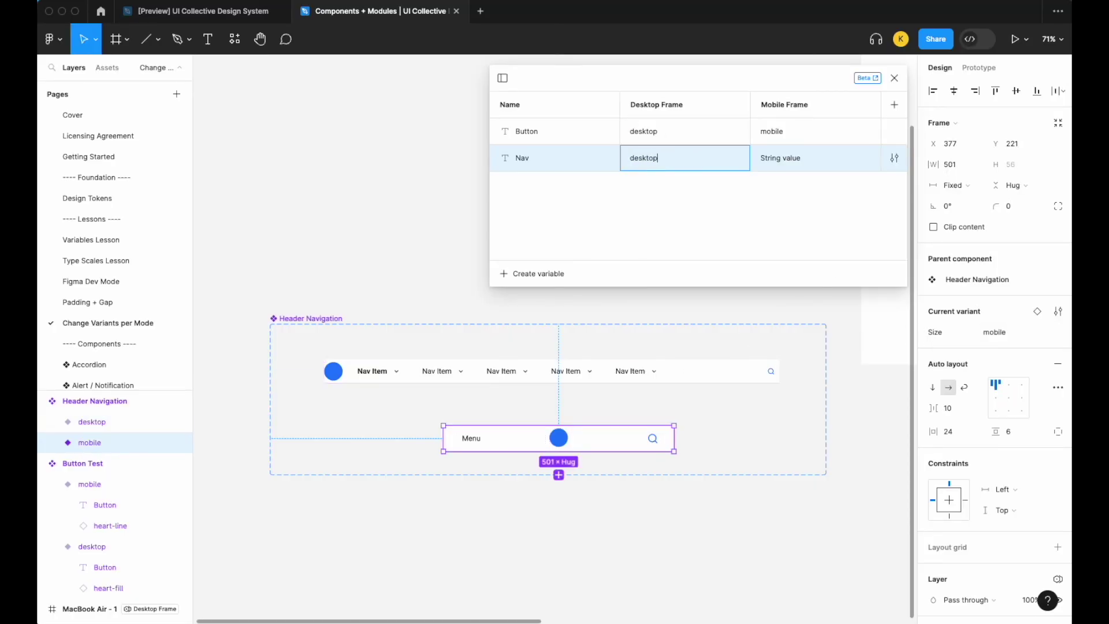
key("Return")
Set the Nav variable's Mobile Frame value to "mobile" and close the variables window.
double_click(770, 158)
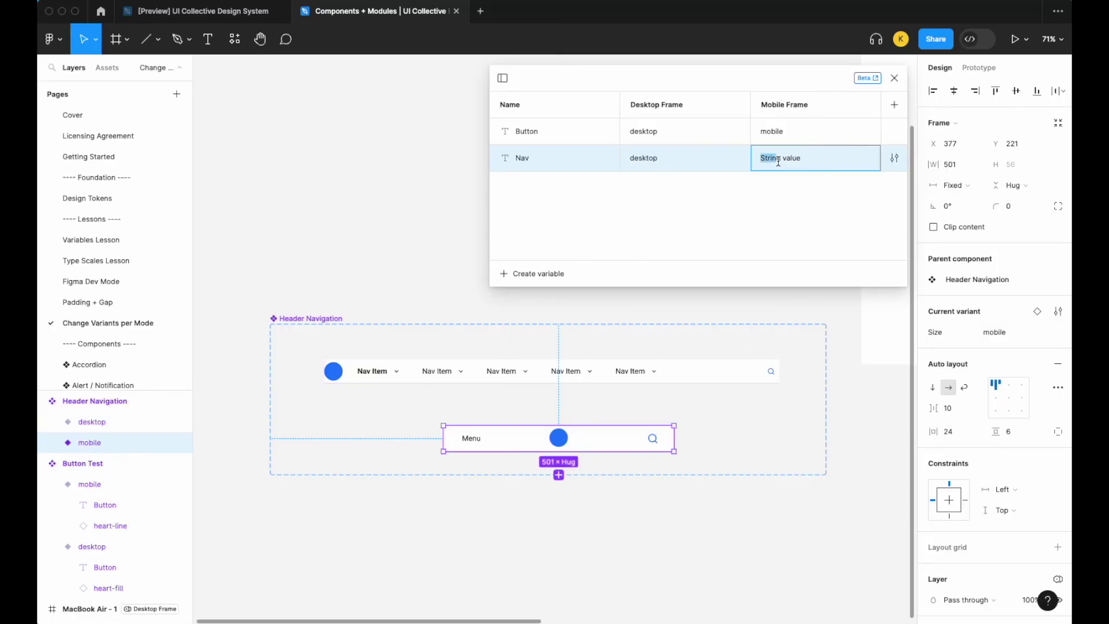
key("ctrl+a")
type("mobile")
key("Return")
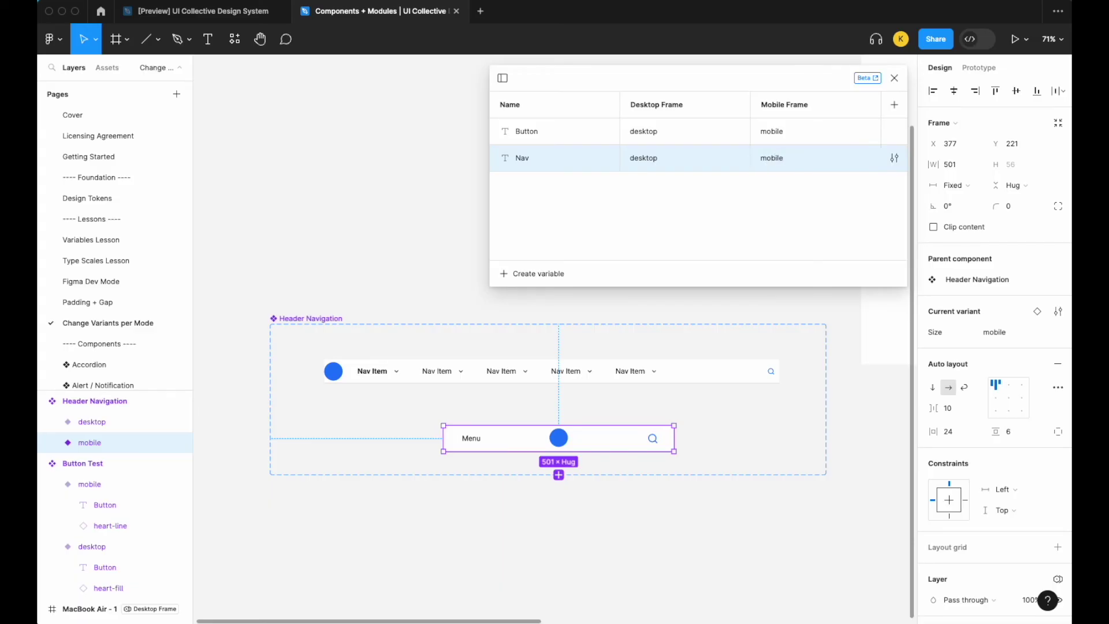
left_click(894, 78)
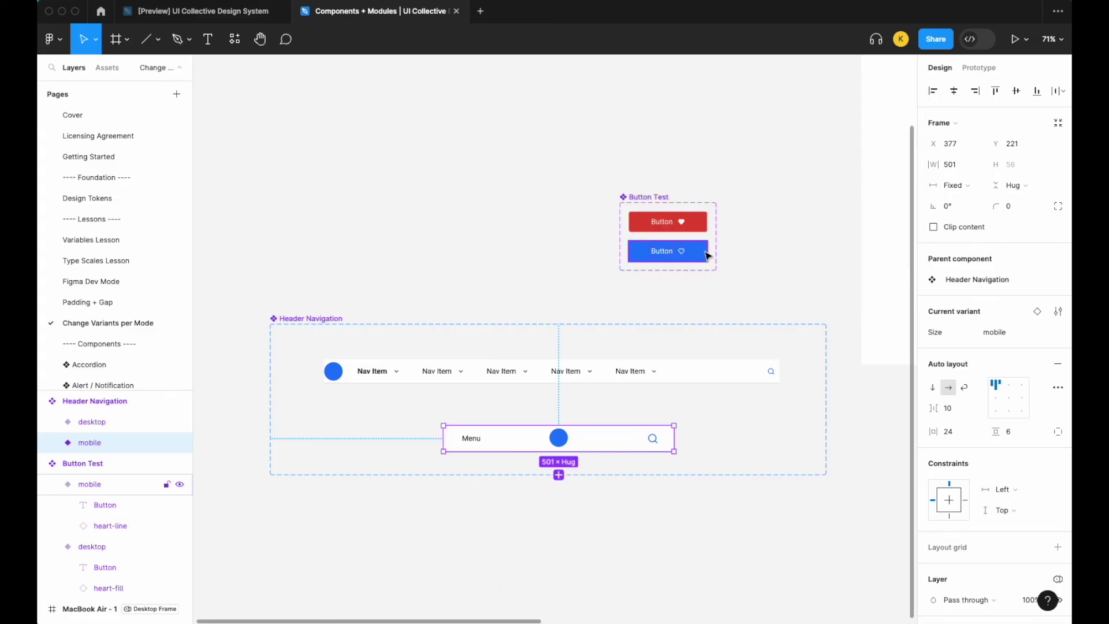
Place an instance of the desktop Header Navigation variant in the MacBook Air - 1 frame at about X 173, Y 145.
scroll(669, 315, "down", 5)
left_click(668, 314)
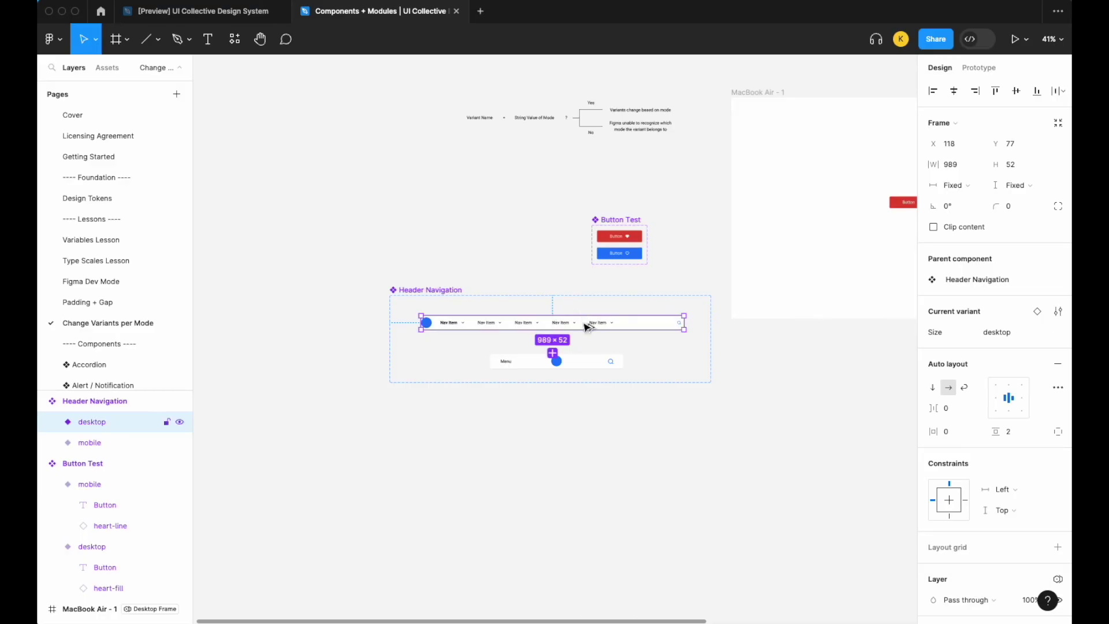
left_click_drag(592, 326, 592, 481)
scroll(592, 481, "down", 3)
left_click_drag(438, 489, 673, 264)
Bind the Header Navigation instance's Size property to the Nav variable.
scroll(963, 294, "down", 10)
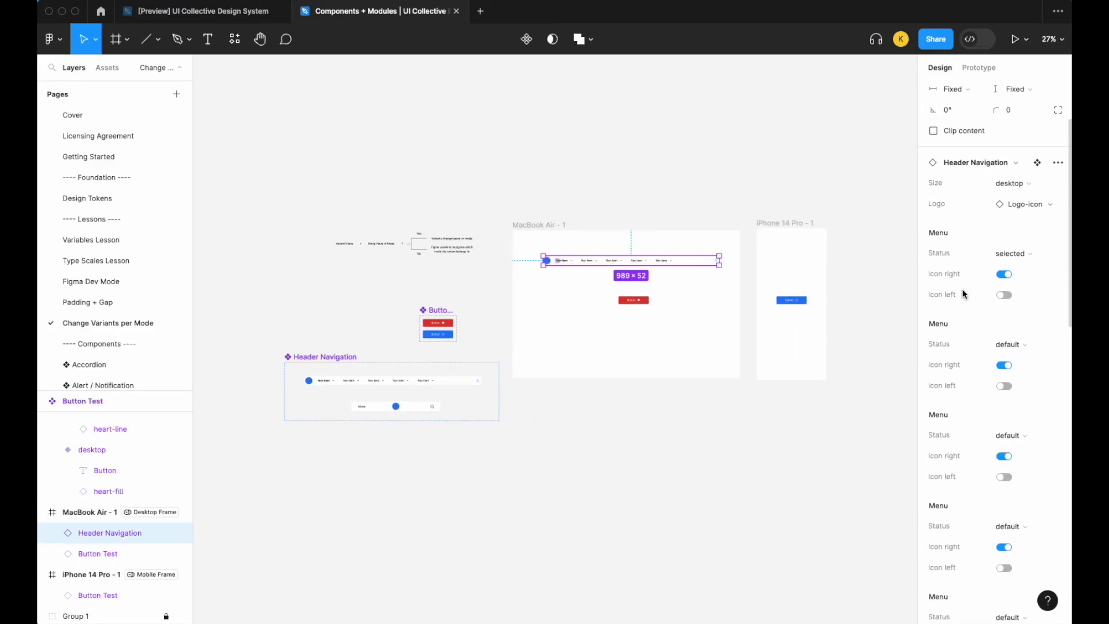
scroll(942, 224, "up", 10)
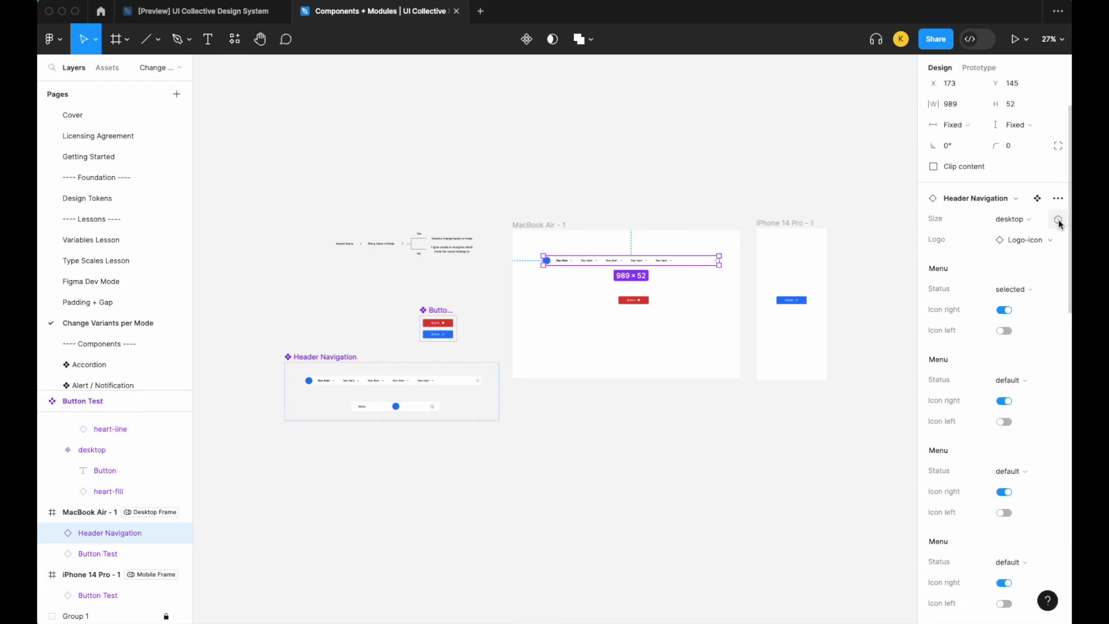
left_click(1058, 220)
scroll(1006, 361, "down", 5)
scroll(1006, 361, "down", 2)
scroll(1006, 361, "up", 3)
left_click(1008, 328)
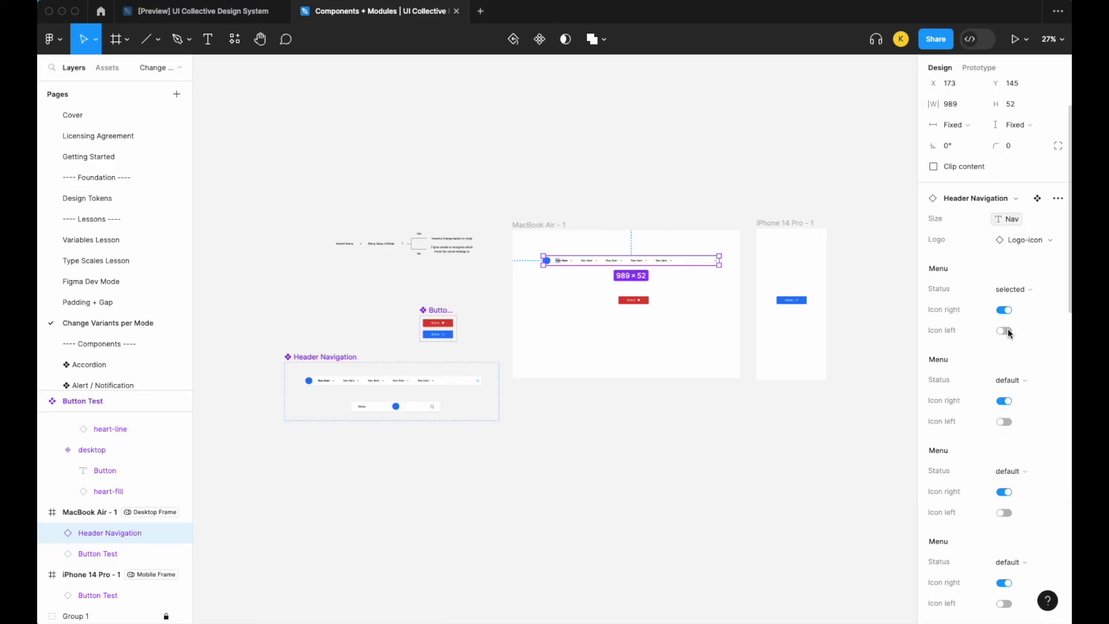
Duplicate the Header Navigation instance from the MacBook Air - 1 frame into the iPhone 14 Pro - 1 frame.
scroll(696, 211, "up", 2)
left_click_drag(648, 283, 870, 282)
scroll(809, 265, "up", 1)
scroll(826, 272, "down", 2)
key("Escape")
Widen the iPhone 14 Pro - 1 frame to fit the header navigation and position the header near the frame's upper edge.
scroll(870, 282, "up", 3)
left_click(739, 272)
mouse_move(739, 271)
left_mouse_down()
mouse_move(759, 254)
mouse_move(760, 265)
left_mouse_up()
left_click(770, 199)
scroll(771, 200, "down", 2)
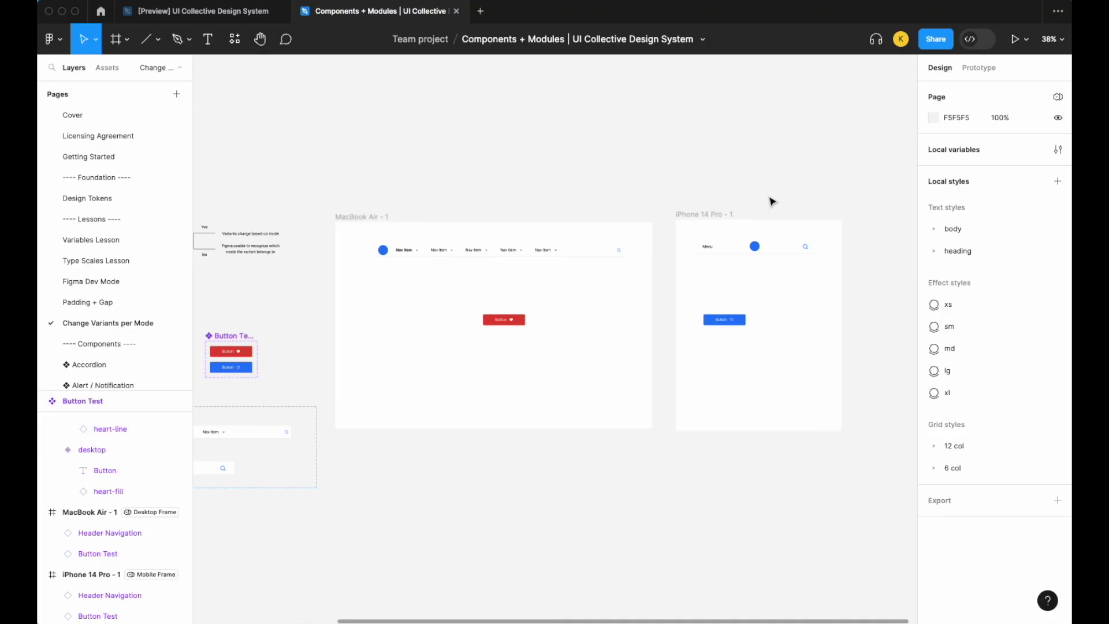
Compare the header and button variants in the MacBook Air - 1 and iPhone 14 Pro - 1 frames.
scroll(554, 367, "left", 3)
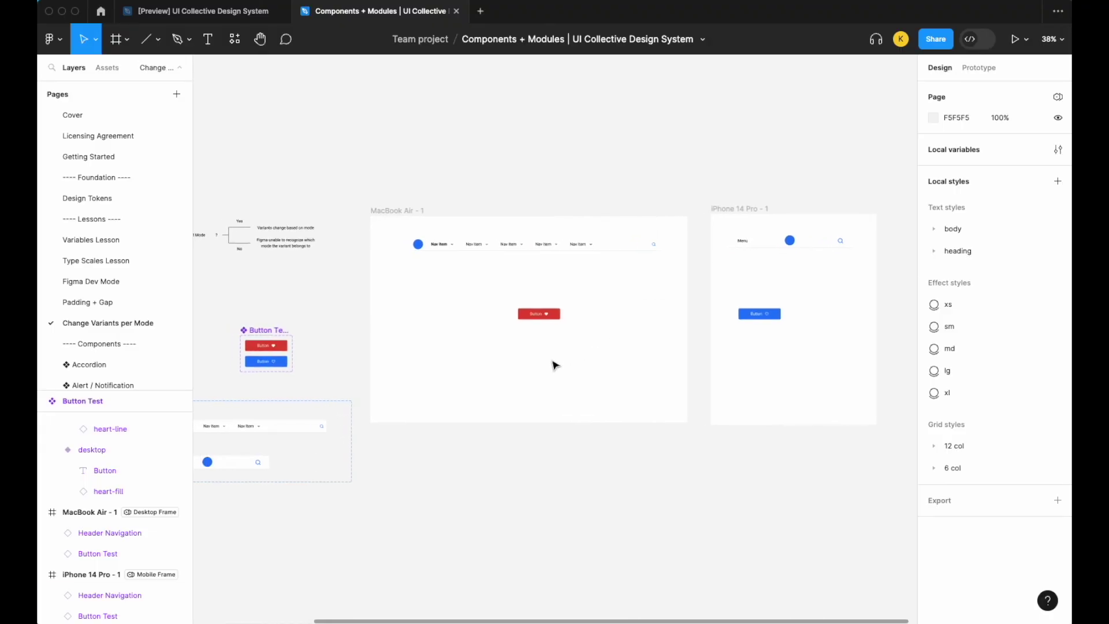
scroll(554, 366, "down", 1)
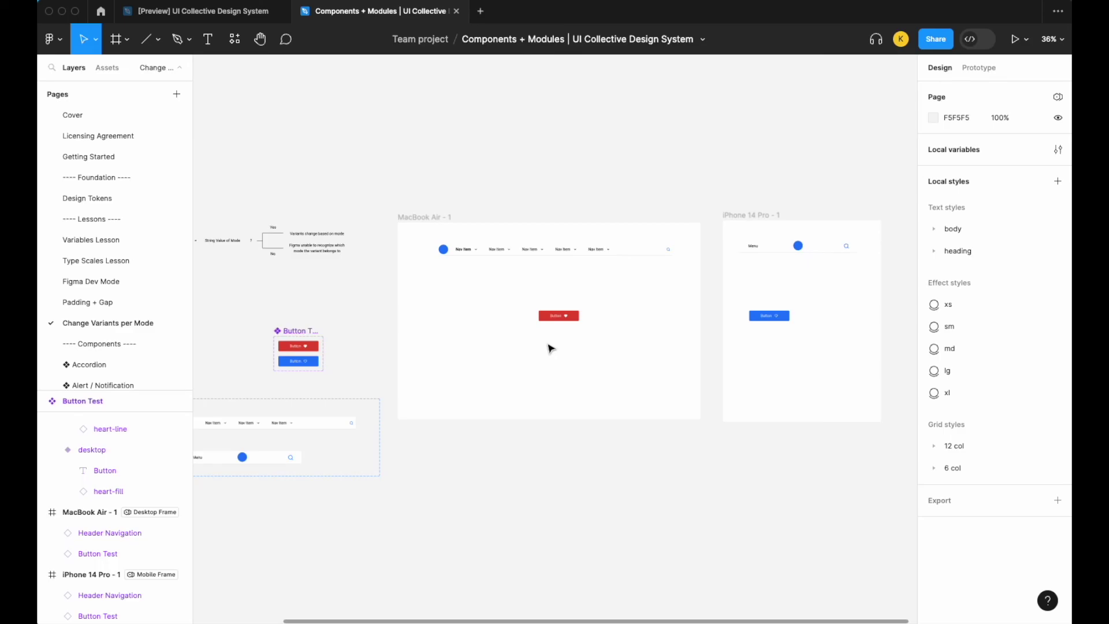
left_click(777, 247)
left_click(784, 195)
key("shift+1")
scroll(716, 195, "down", 1)
scroll(716, 195, "left", 1)
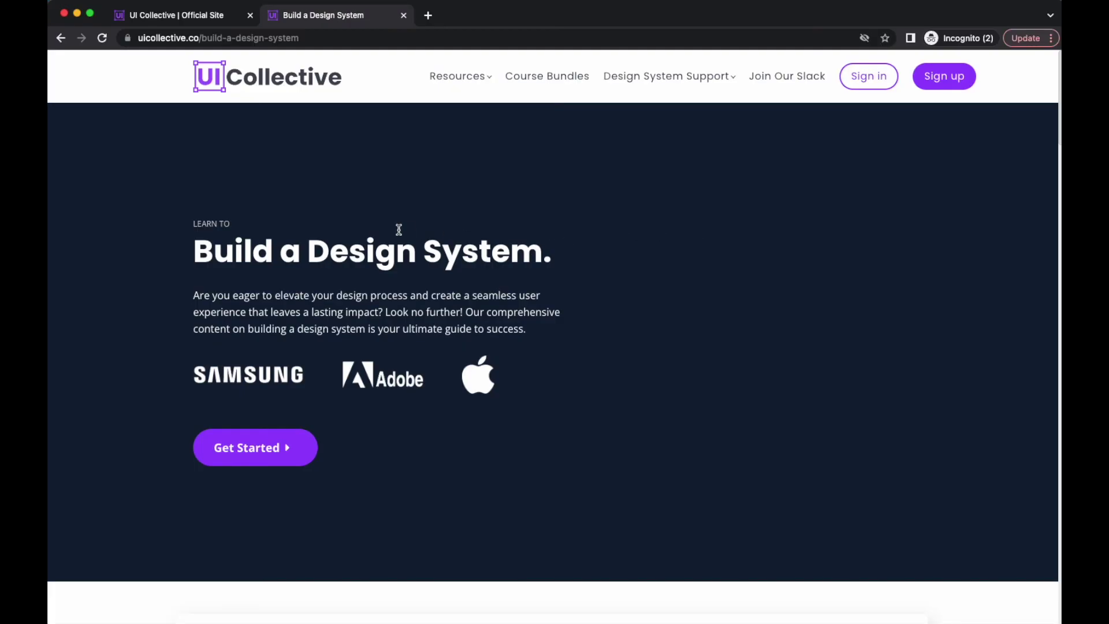
Switch to the browser to view the Build a Design System page, and browse the Figma preview file's All Components page.
scroll(347, 174, "down", 1)
scroll(231, 70, "up", 1)
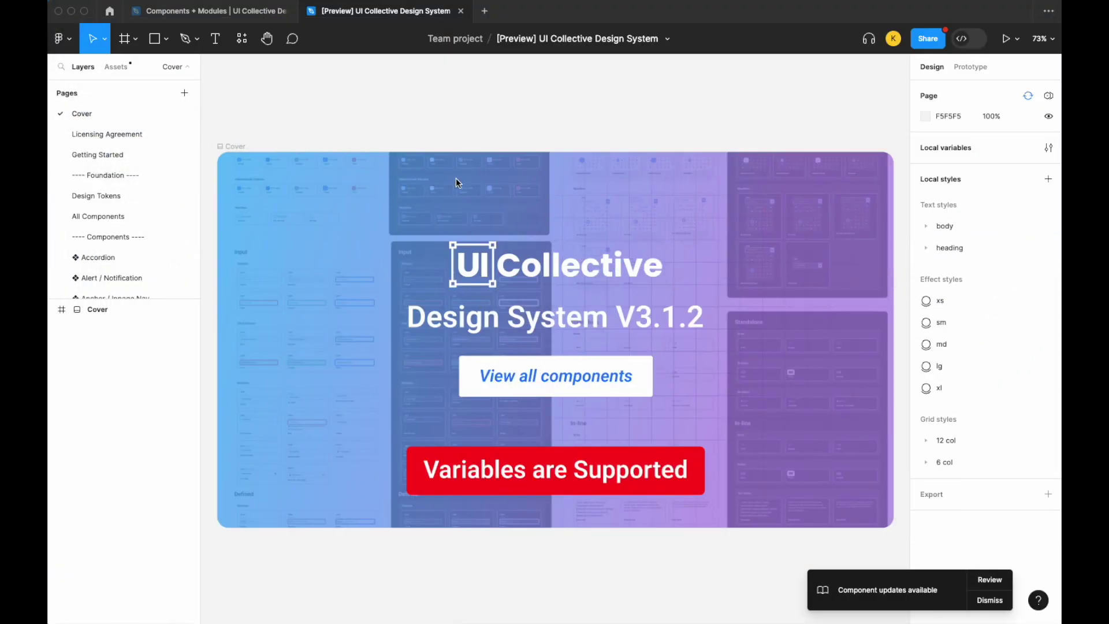
scroll(140, 218, "down", 2)
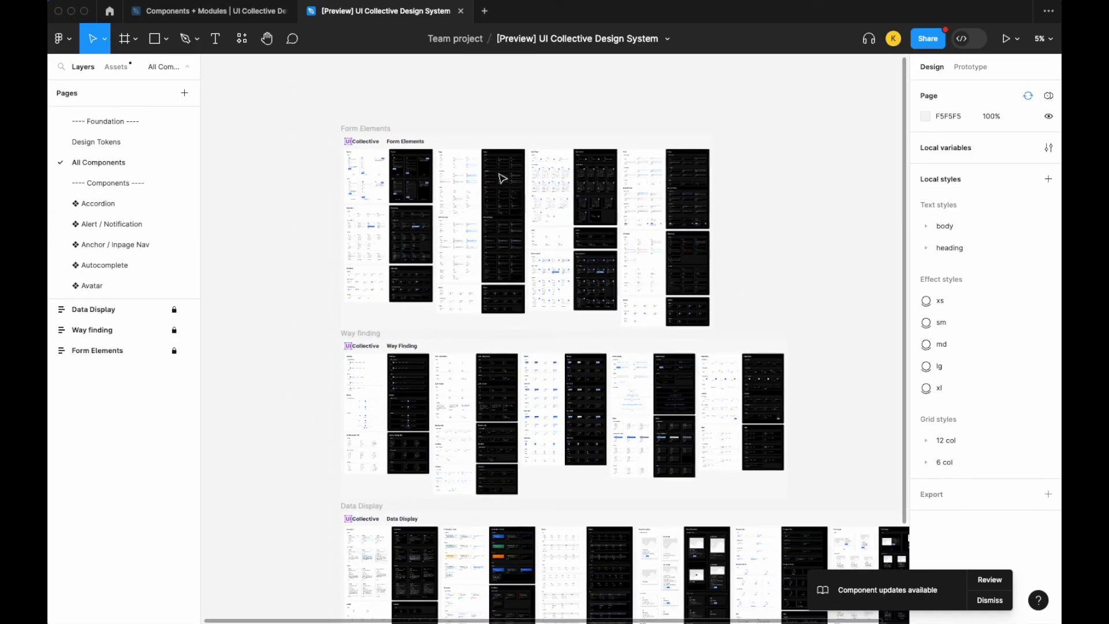
scroll(589, 225, "down", 3)
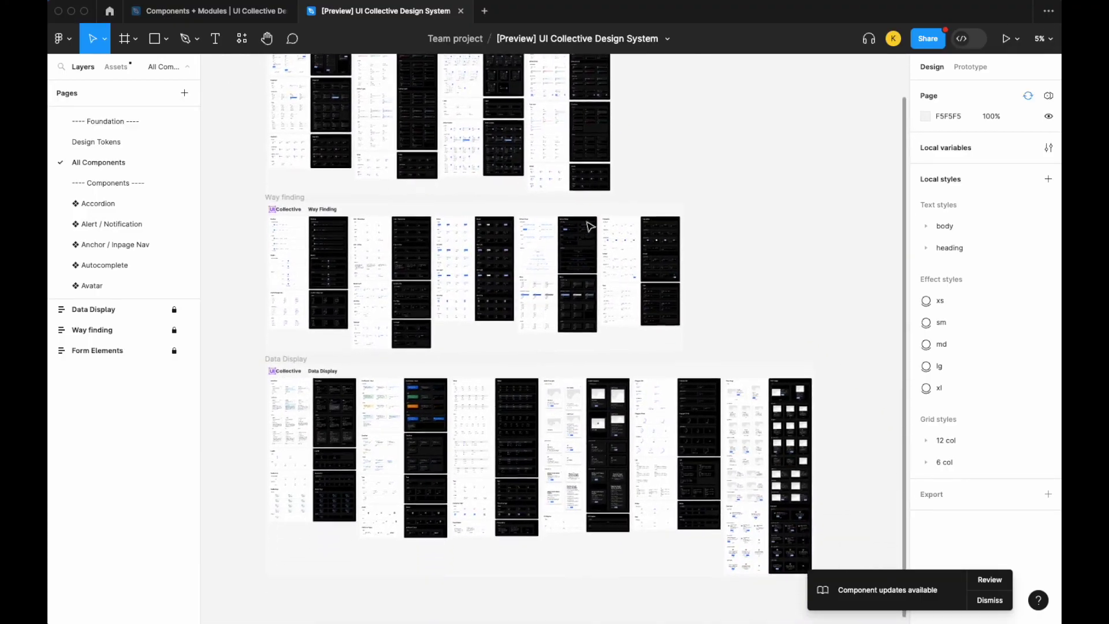